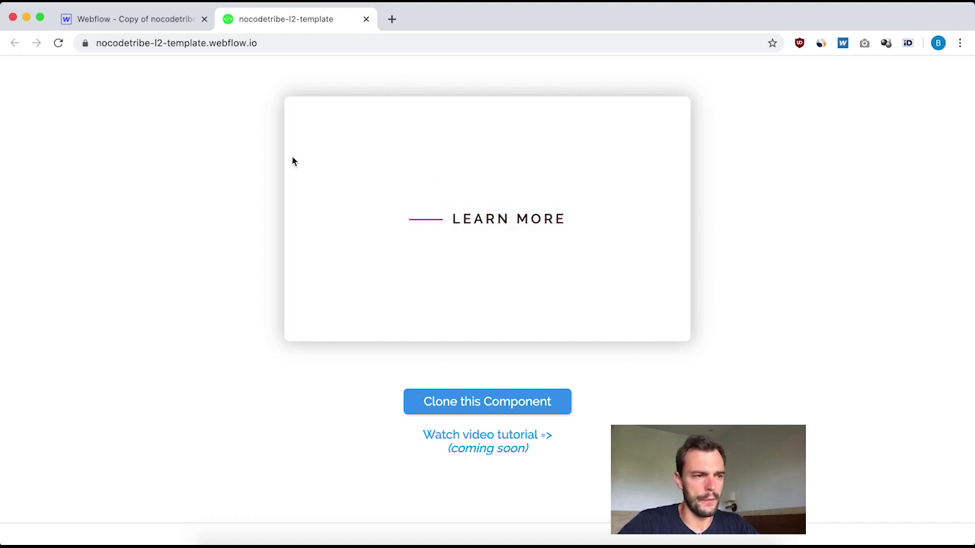
# Step: Switch to the Webflow Designer and examine the template section's Link-2 block and its nested line and text elements
pyautogui.click(140, 23)
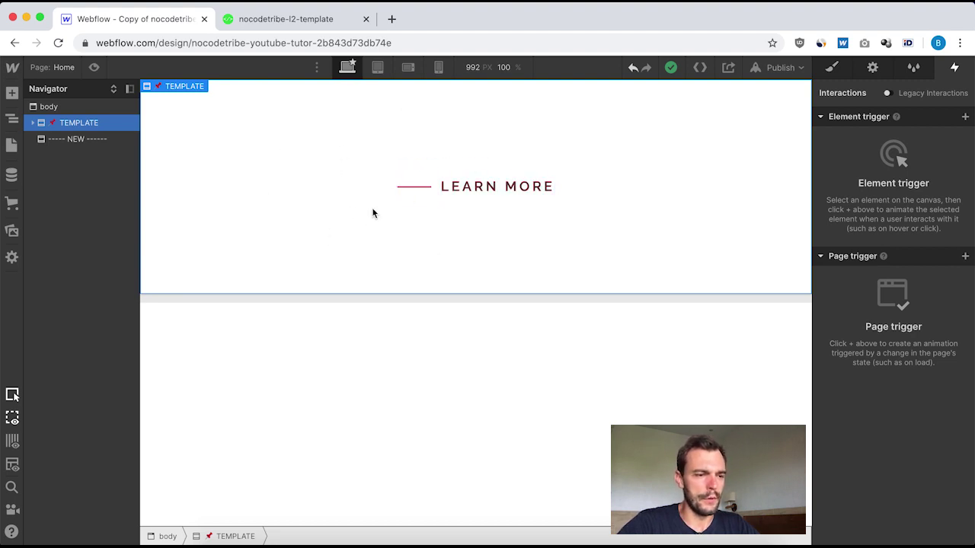
pyautogui.click(309, 392)
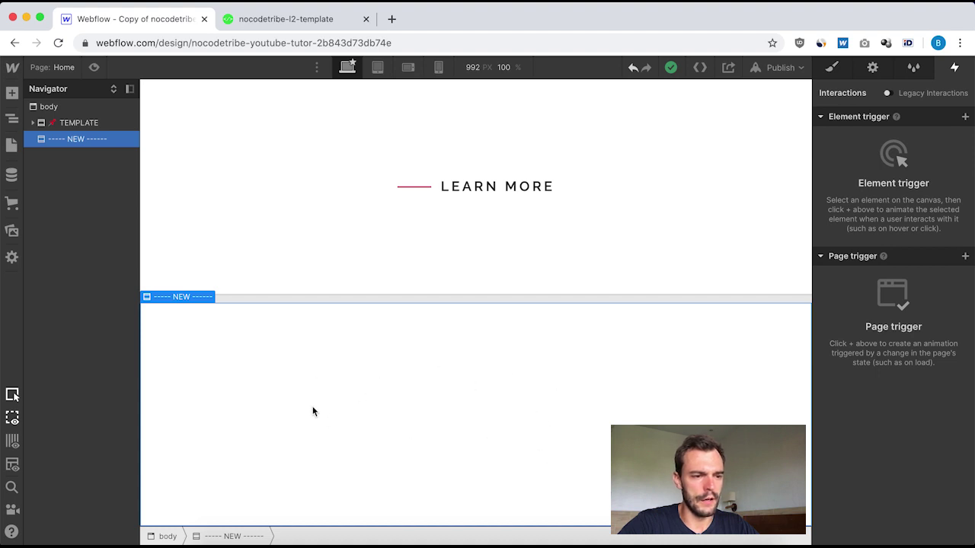
pyautogui.click(34, 124)
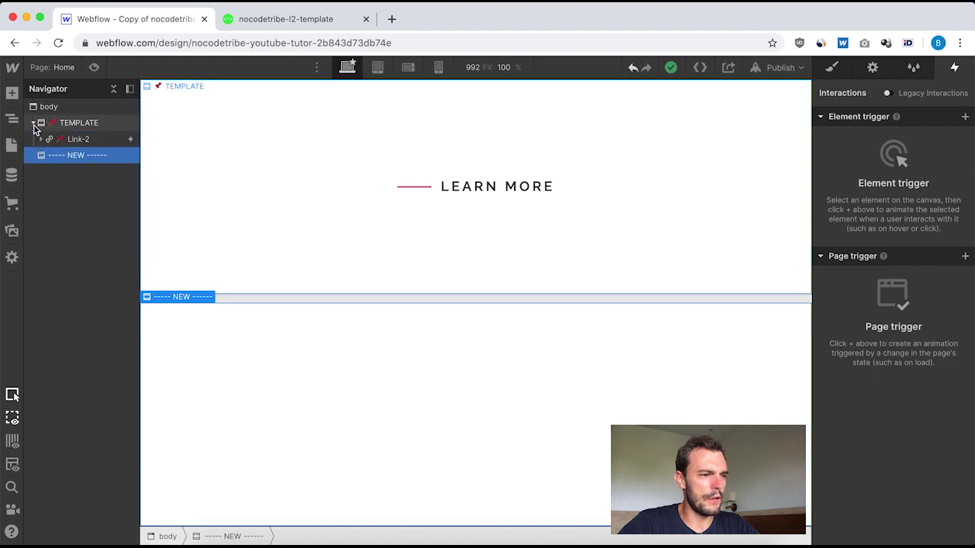
pyautogui.click(70, 144)
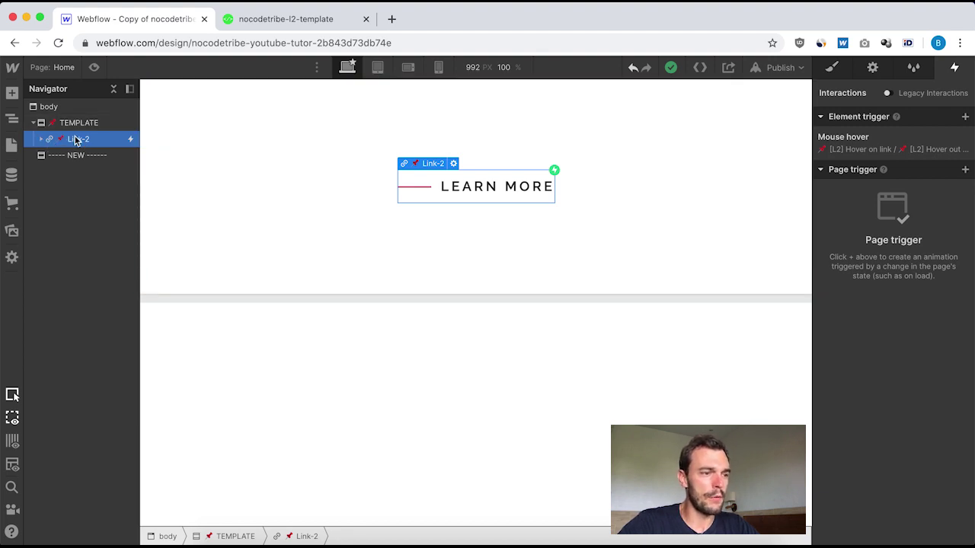
pyautogui.click(42, 139)
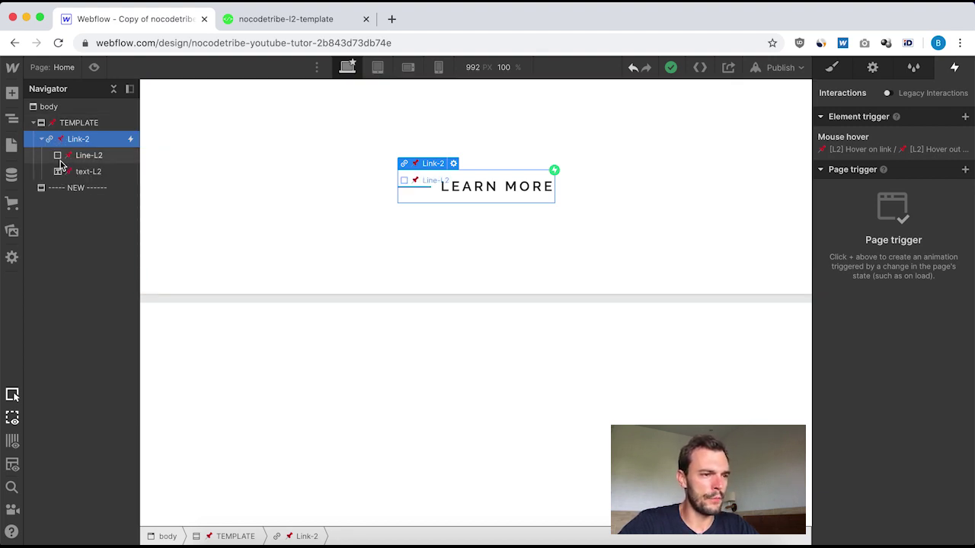
pyautogui.click(95, 158)
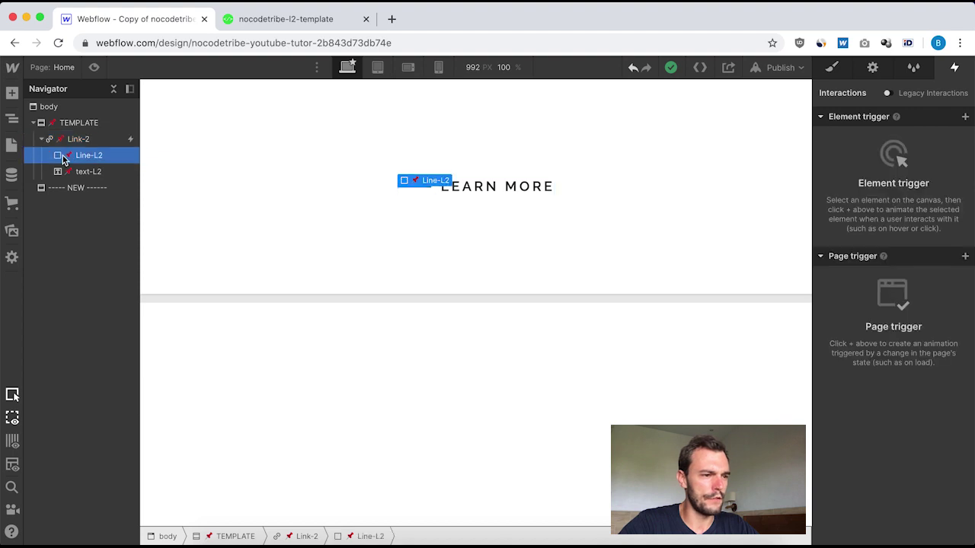
pyautogui.click(90, 176)
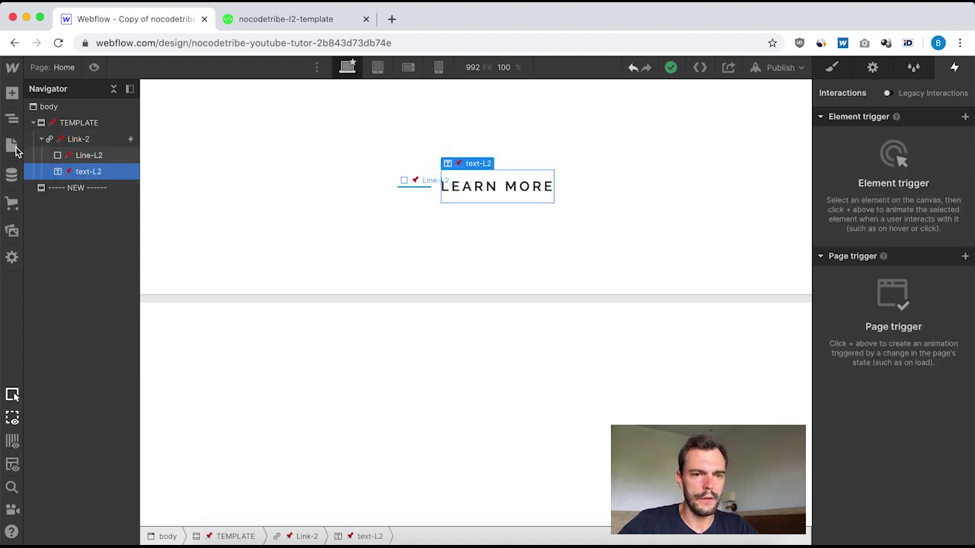
# Step: Add a Link Block inside the NEW section and reveal it in the element tree
pyautogui.click(69, 190)
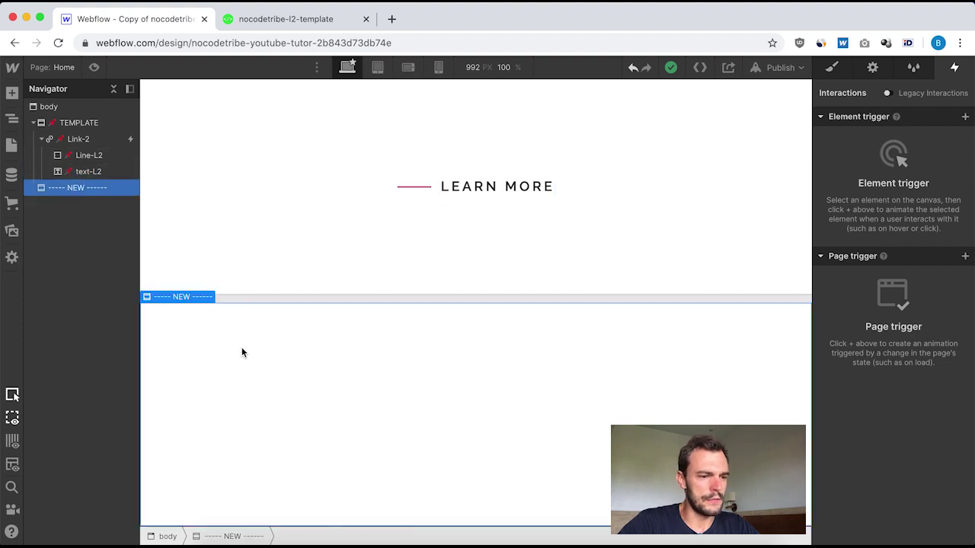
pyautogui.click(12, 93)
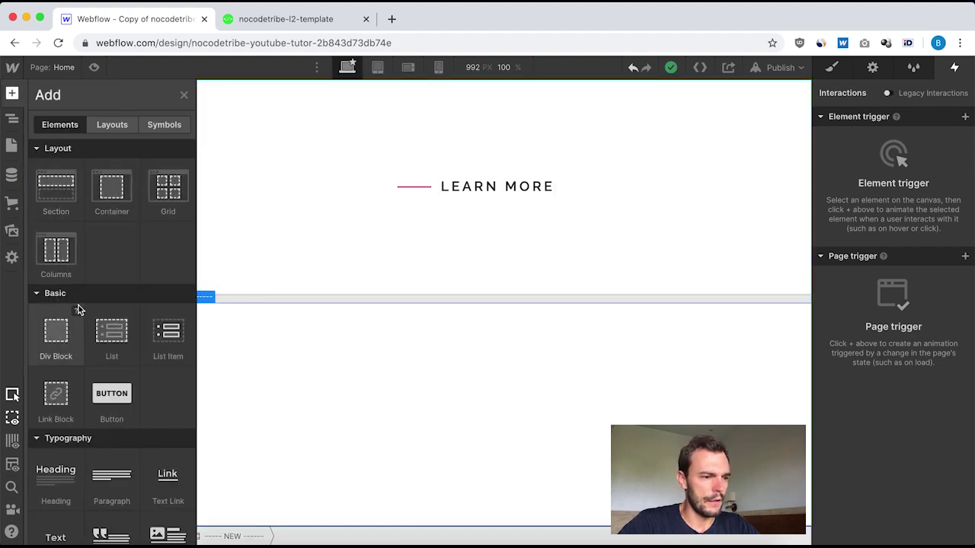
pyautogui.click(58, 403)
pyautogui.click(296, 369)
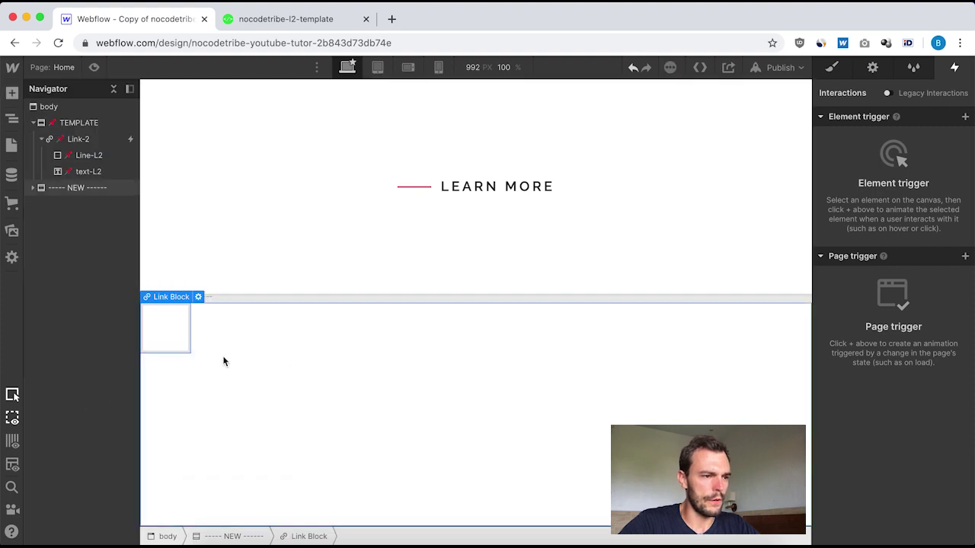
pyautogui.click(34, 188)
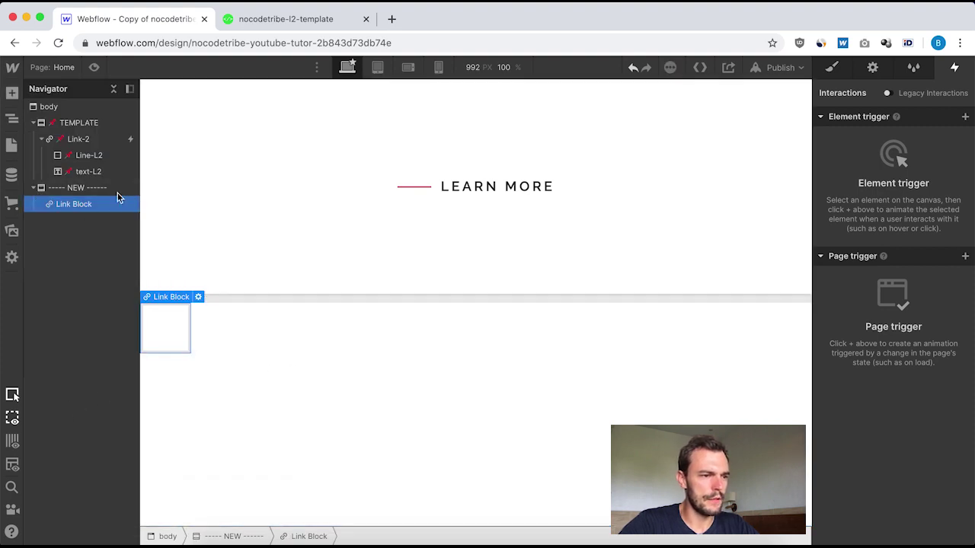
# Step: Create the class "link" on the new link block
pyautogui.click(830, 67)
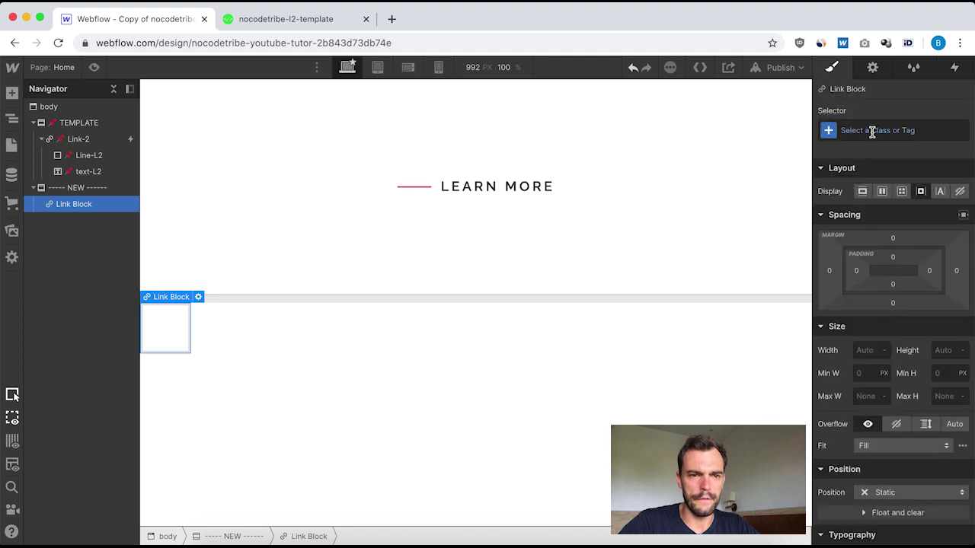
pyautogui.click(873, 131)
pyautogui.write('link')
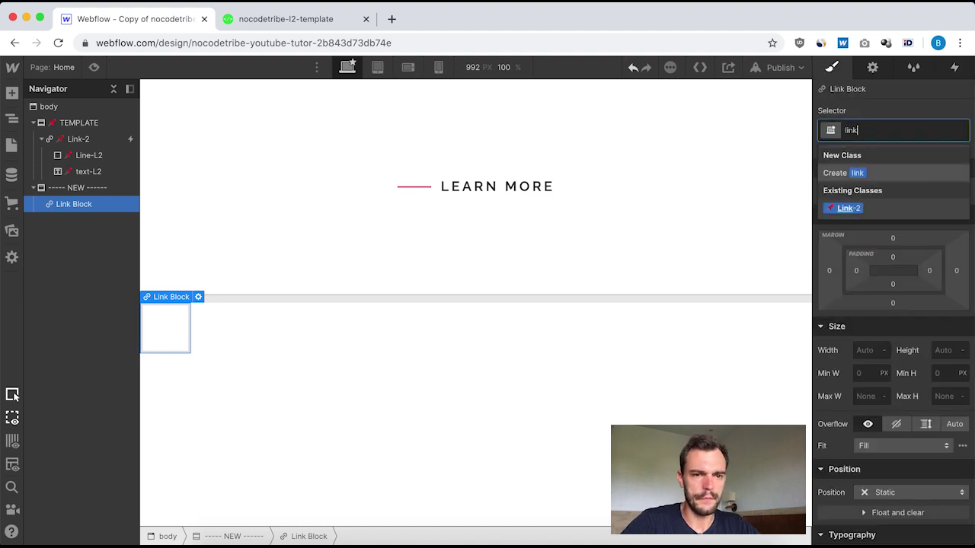
pyautogui.press('Return')
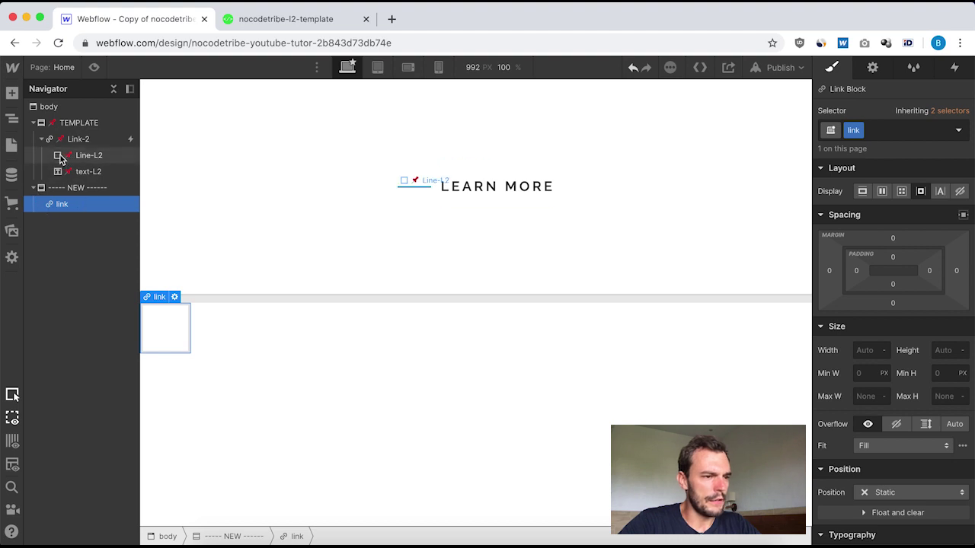
# Step: Add a Div Block inside the link block and expand the link block in the element tree
pyautogui.click(12, 92)
pyautogui.click(58, 333)
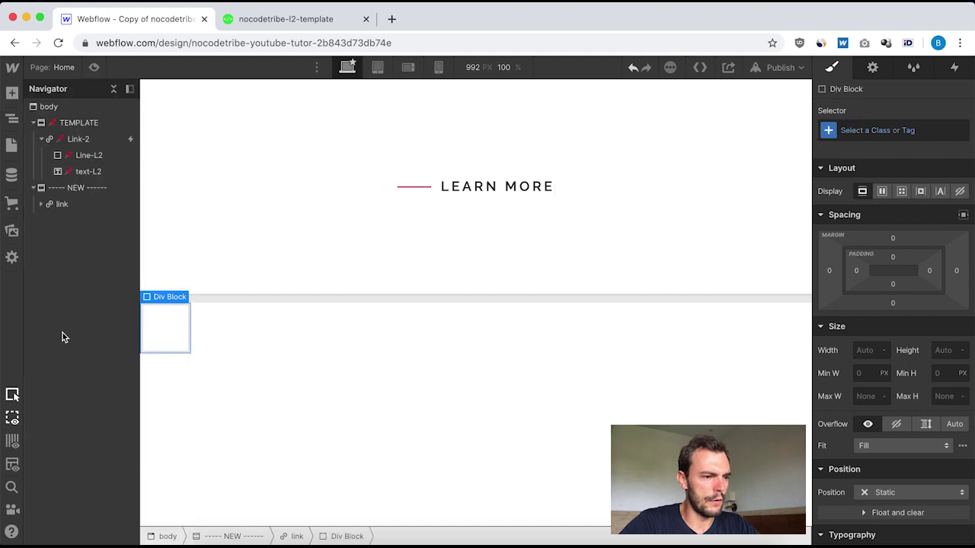
pyautogui.click(42, 204)
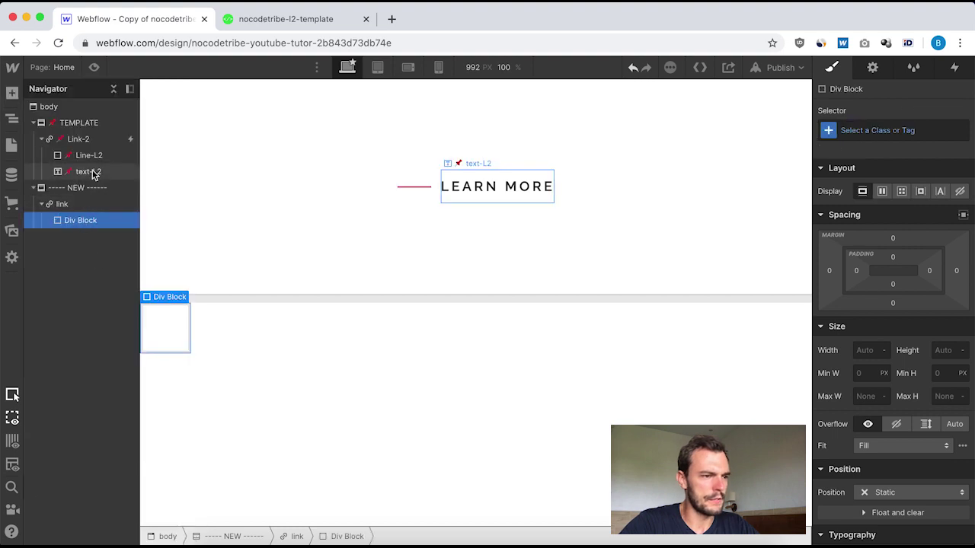
# Step: Add a Text Block and move it out of the div so it sits directly inside the link block, below the div
pyautogui.click(12, 92)
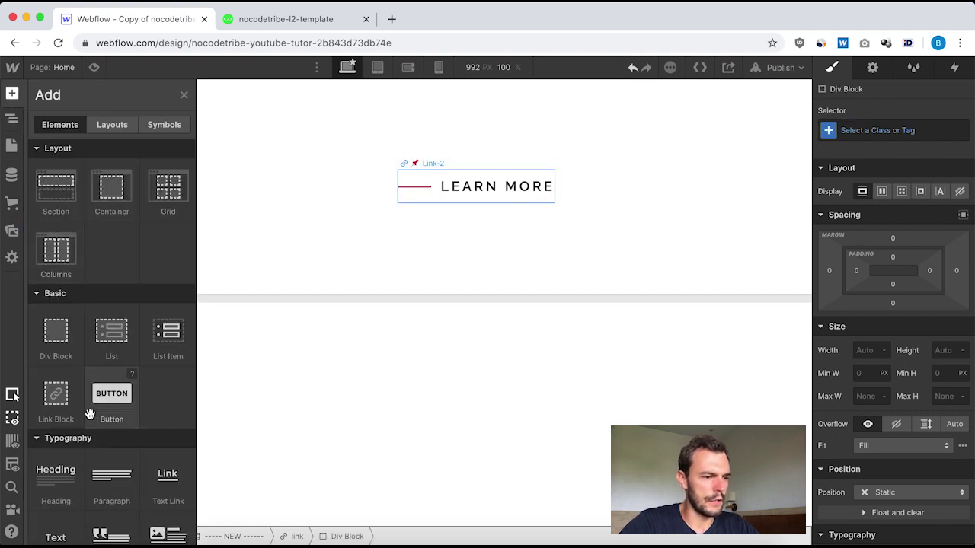
pyautogui.scroll(-4, 84, 407)
pyautogui.click(60, 397)
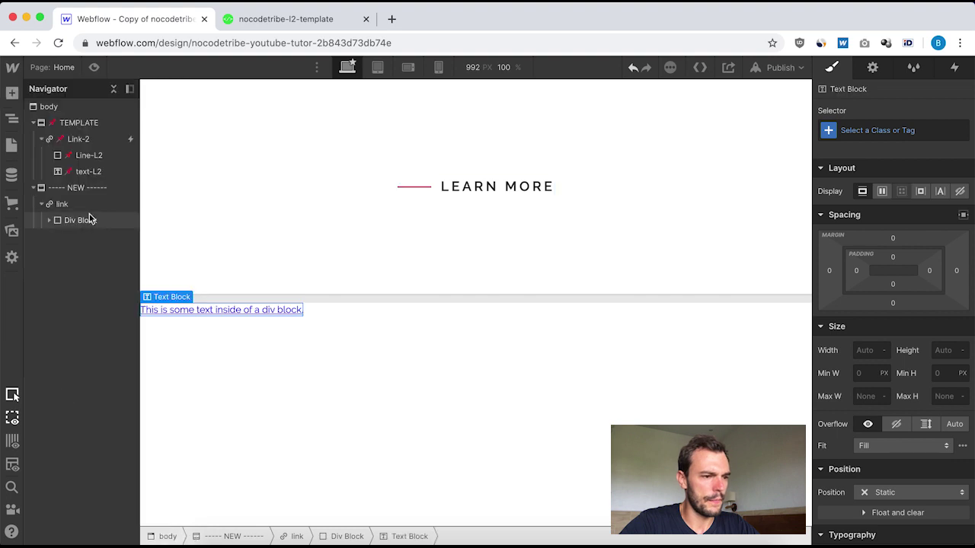
pyautogui.click(50, 221)
pyautogui.moveTo(86, 238); pyautogui.dragTo(47, 237)
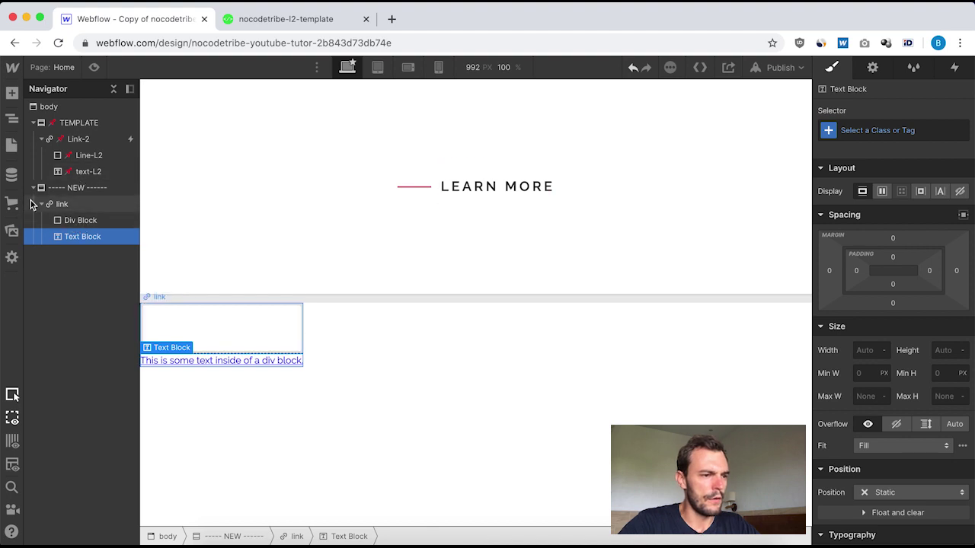
# Step: Match the template's layout on the link block: horizontal flex display, children aligned to start and justified to end
pyautogui.click(64, 205)
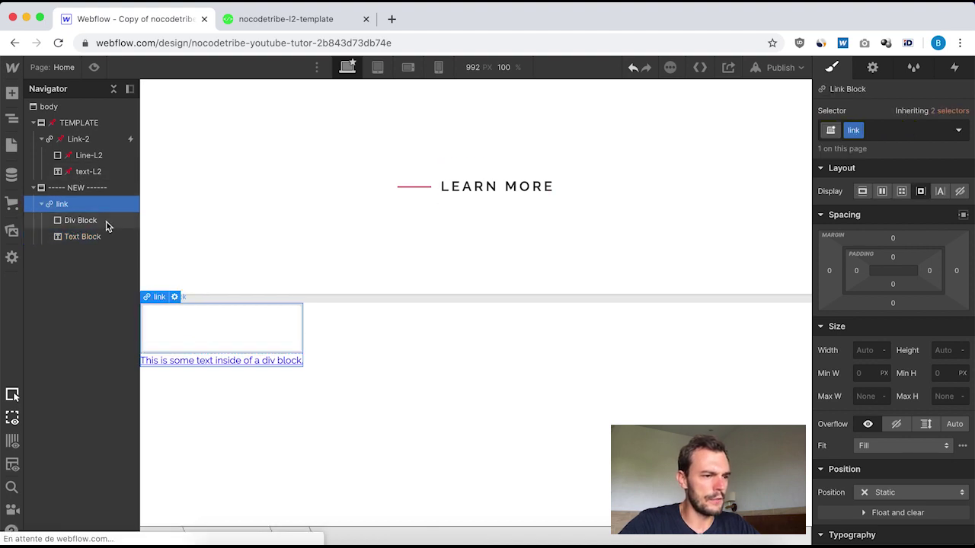
pyautogui.click(74, 143)
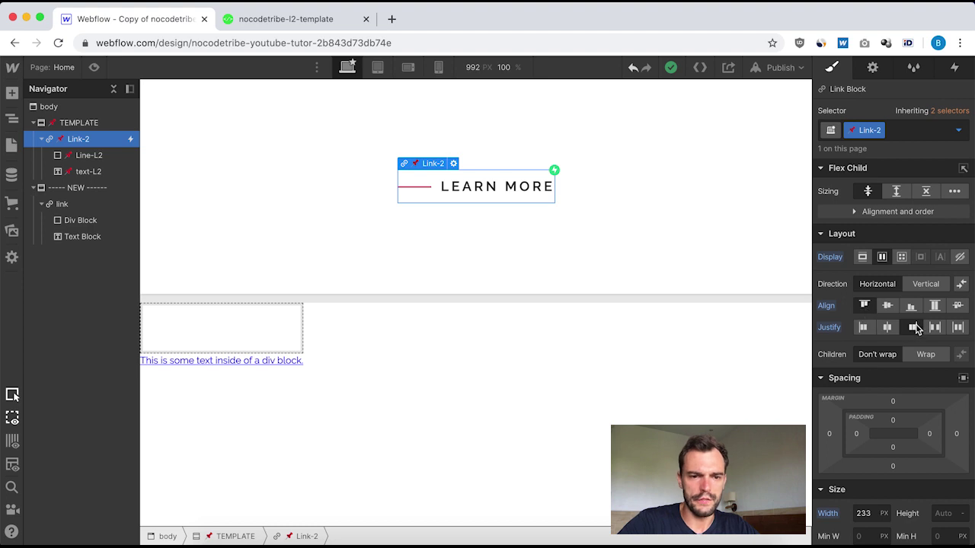
pyautogui.click(66, 206)
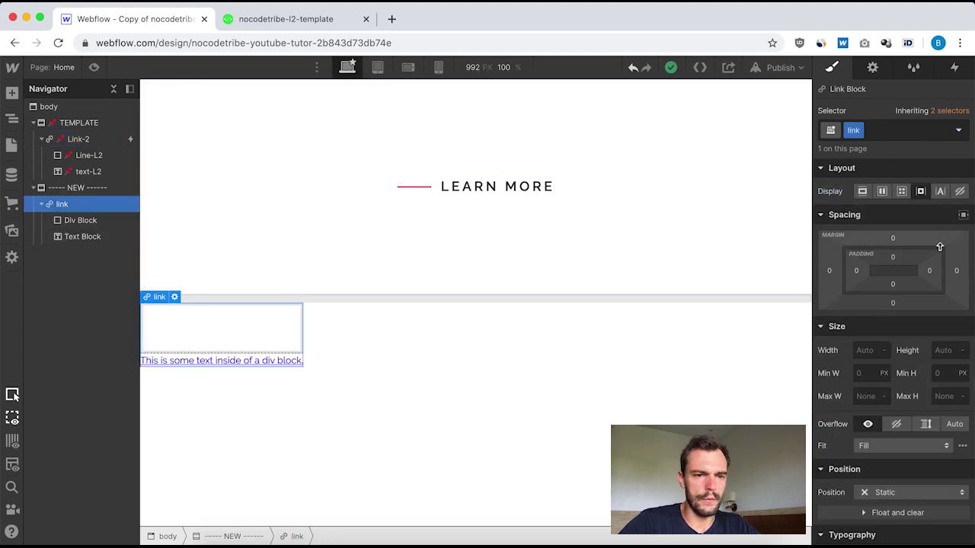
pyautogui.click(881, 193)
pyautogui.click(863, 239)
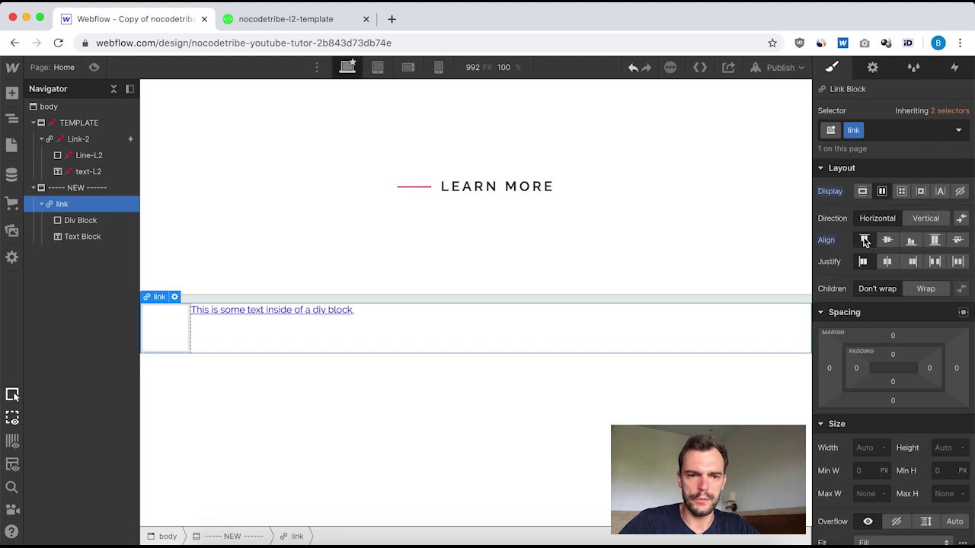
pyautogui.click(913, 261)
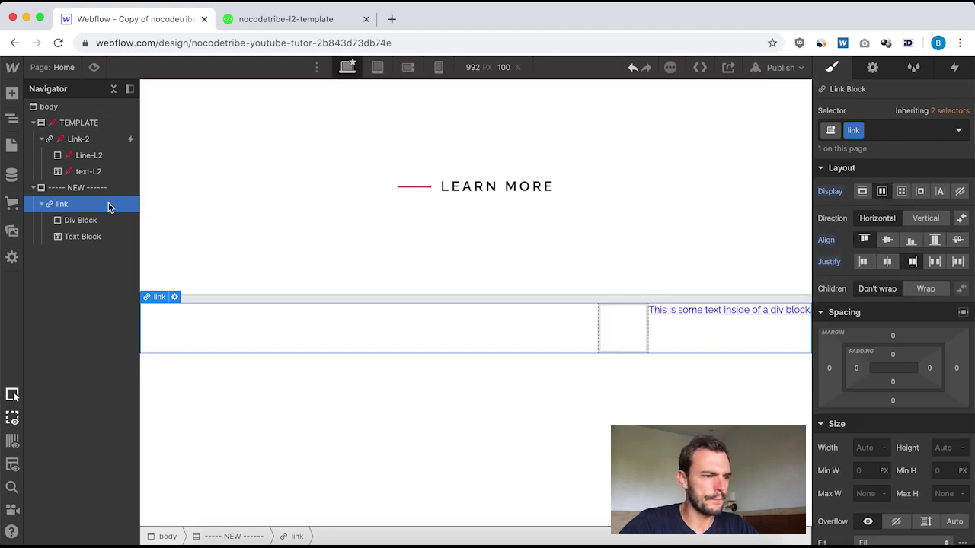
# Step: Set the link block's width to 233 px, matching the template's Link-2
pyautogui.click(80, 141)
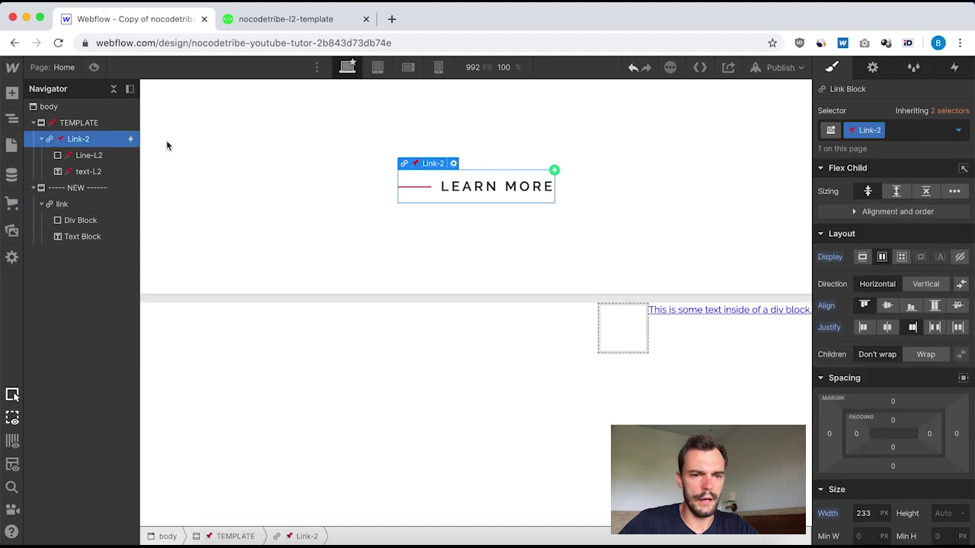
pyautogui.scroll(-3, 913, 366)
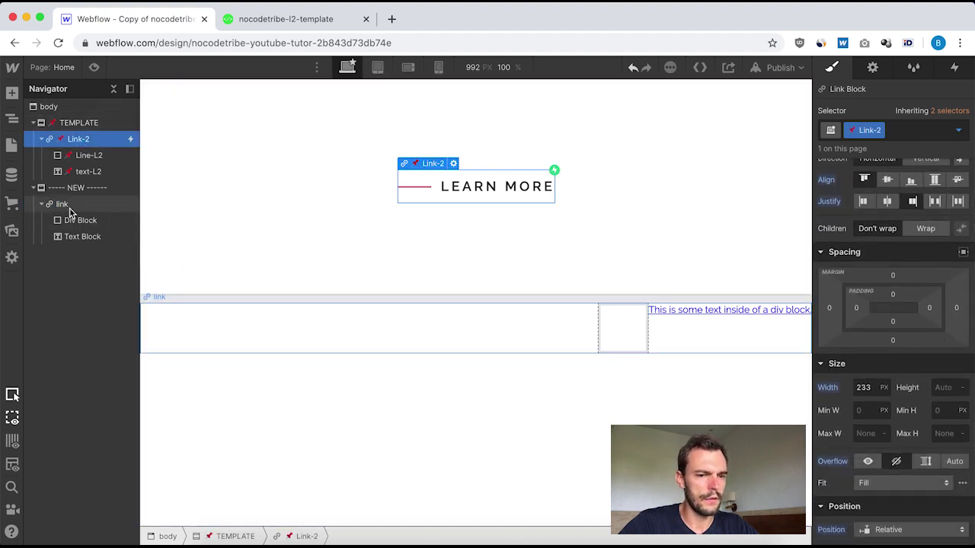
pyautogui.click(45, 203)
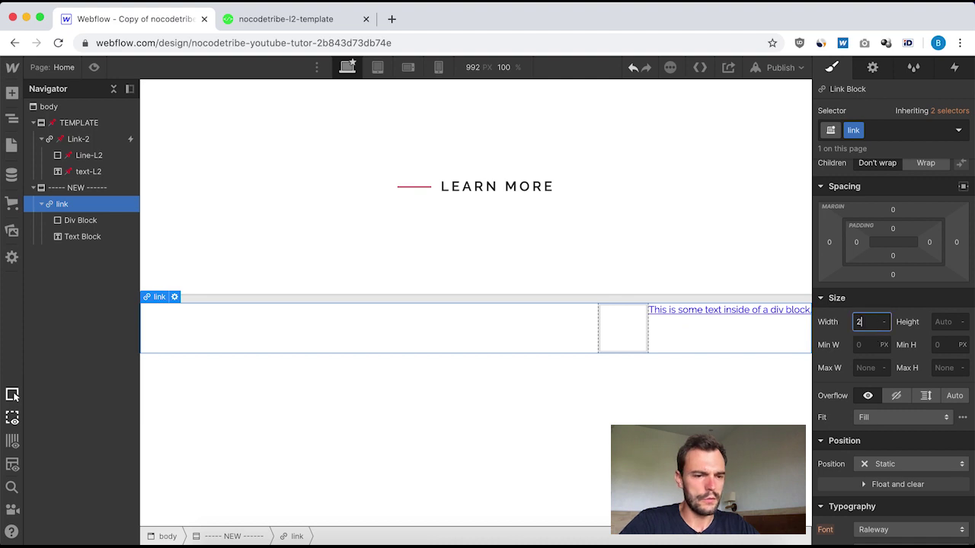
pyautogui.write('233')
pyautogui.press('Return')
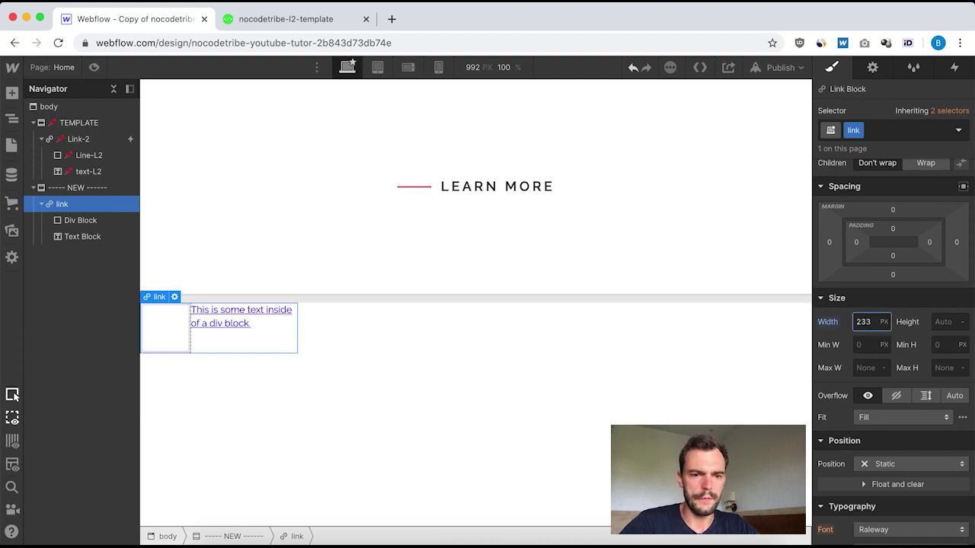
# Step: Check Link-2's remaining styles, and set the new link block's overflow to hidden and its position to Relative
pyautogui.click(78, 138)
pyautogui.scroll(-2, 894, 393)
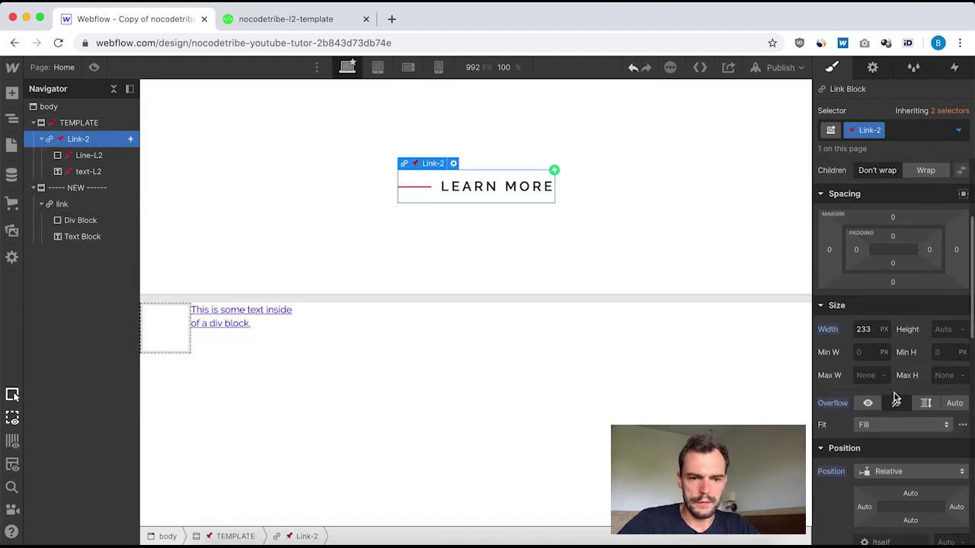
pyautogui.scroll(-4, 899, 411)
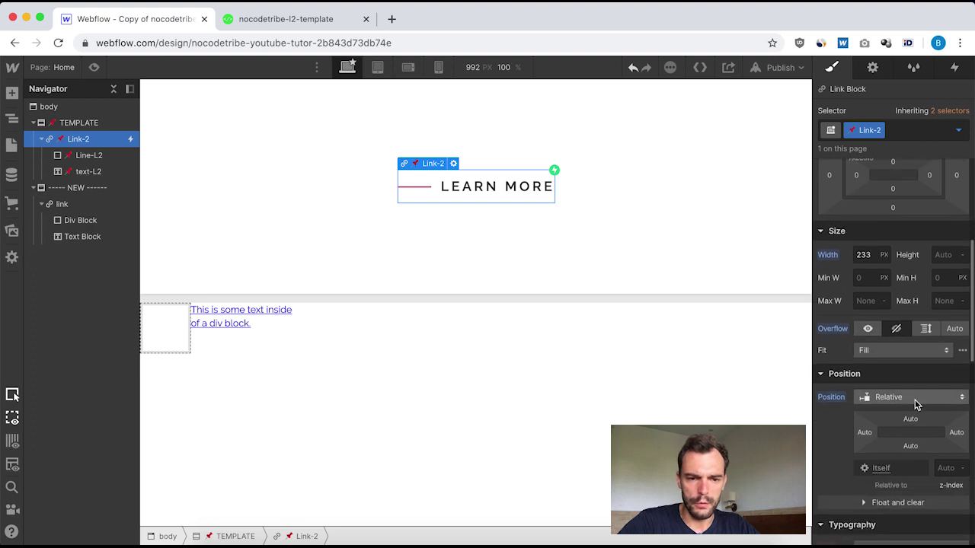
pyautogui.scroll(-2, 917, 407)
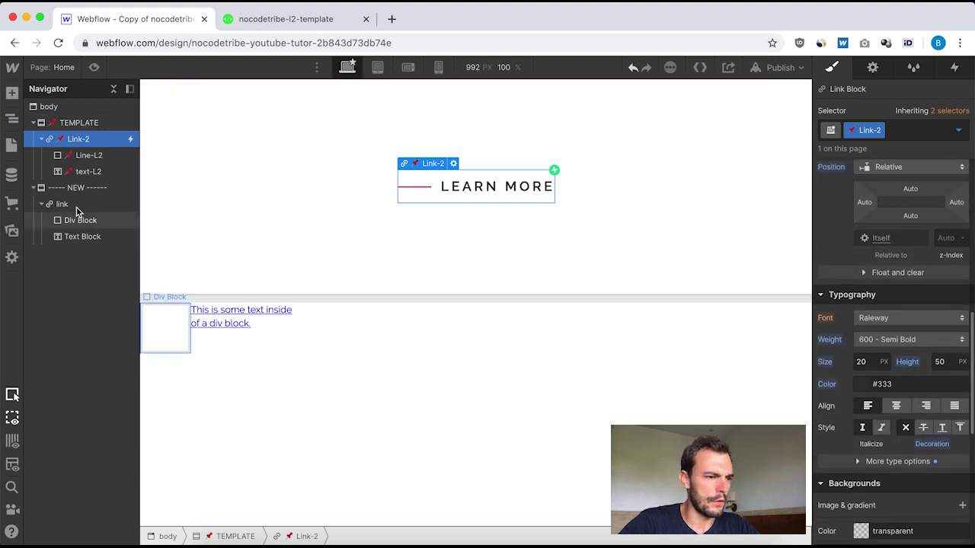
pyautogui.click(57, 205)
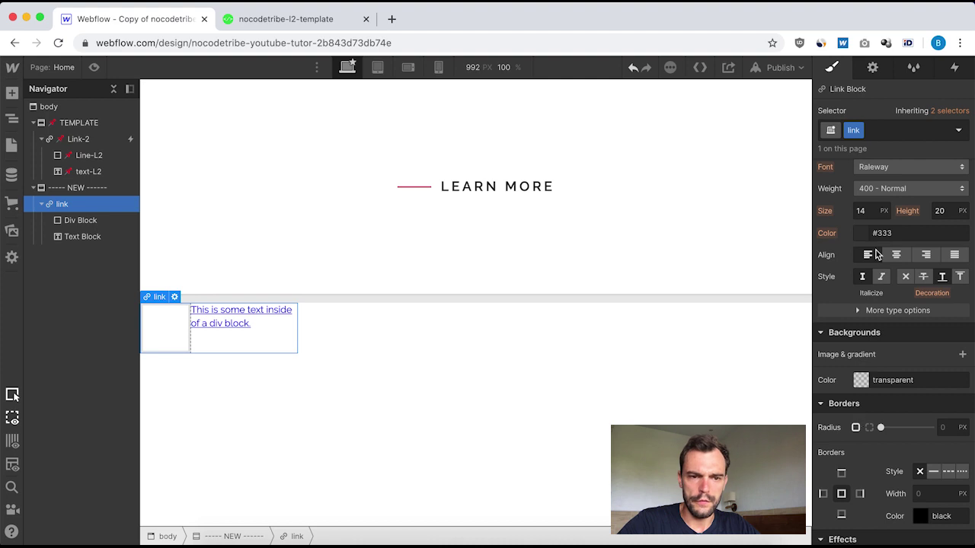
pyautogui.scroll(6, 876, 255)
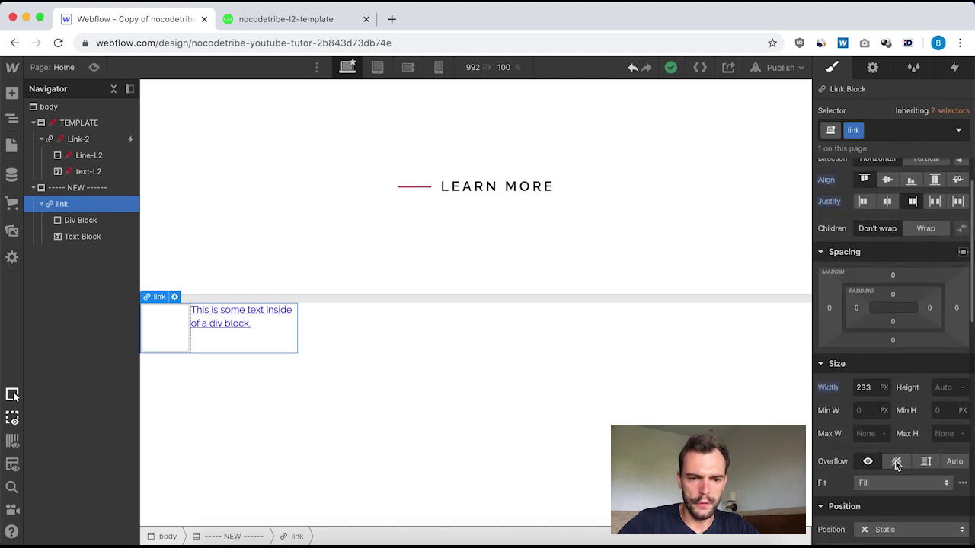
pyautogui.scroll(-3, 897, 465)
pyautogui.click(914, 418)
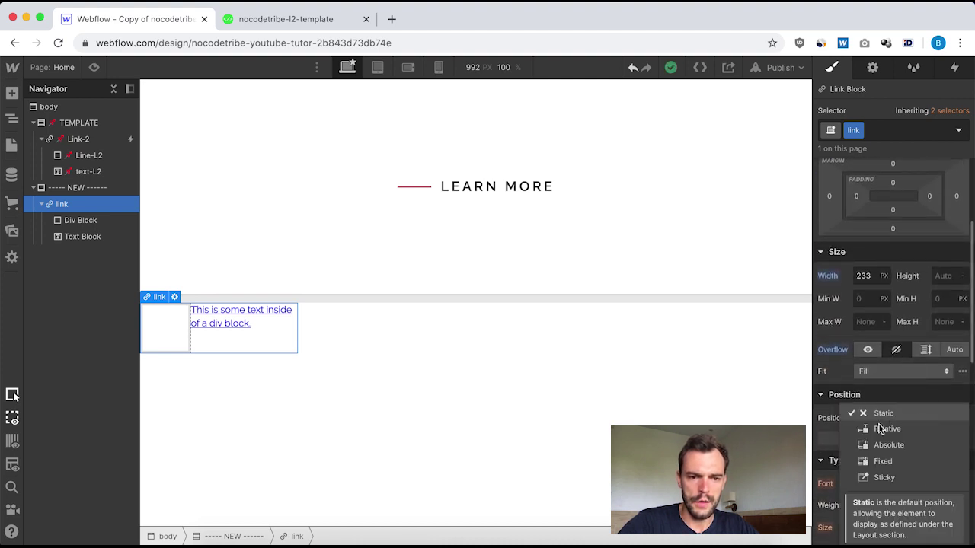
pyautogui.click(887, 429)
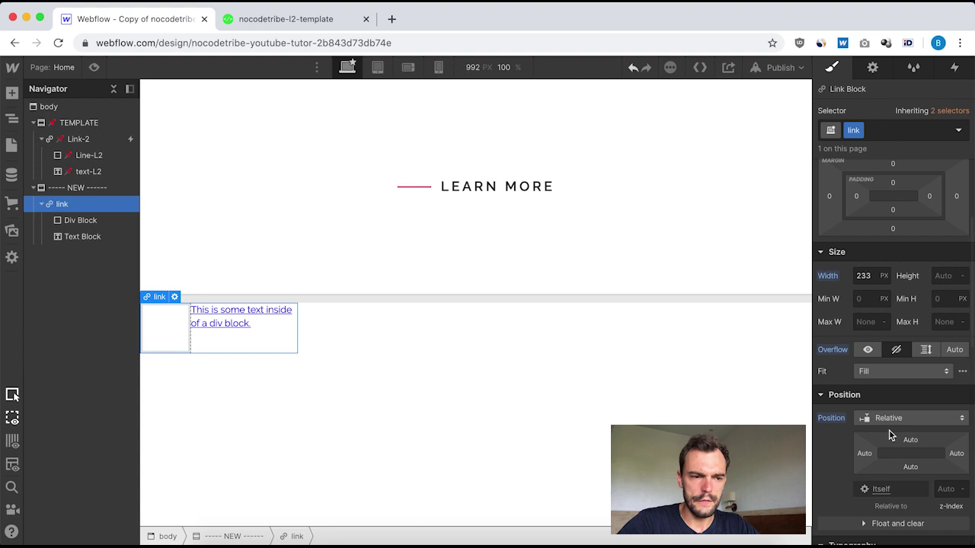
# Step: Match Link-2's typography on the new link block: weight 600 - Semi Bold, size 20 px and line height 50 px
pyautogui.click(80, 143)
pyautogui.scroll(-5, 887, 428)
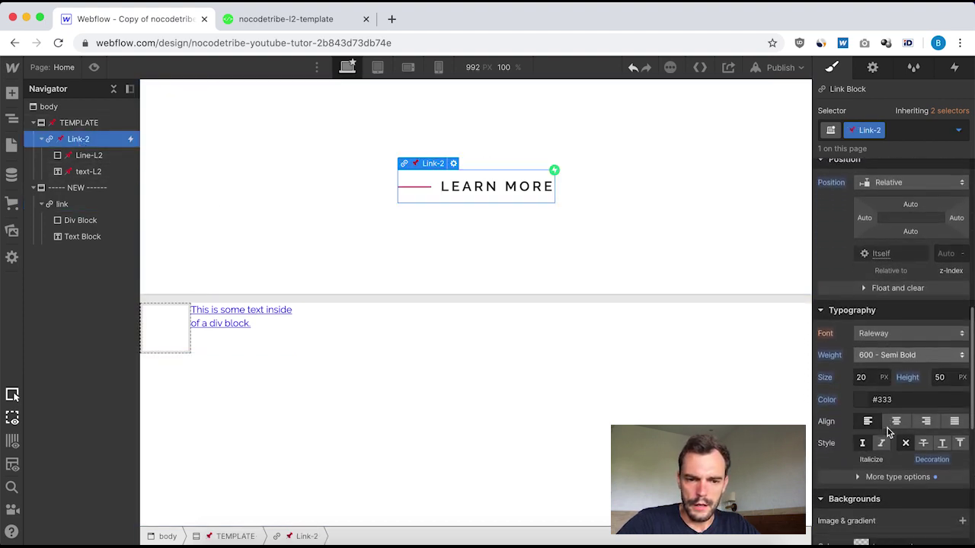
pyautogui.scroll(-3, 888, 431)
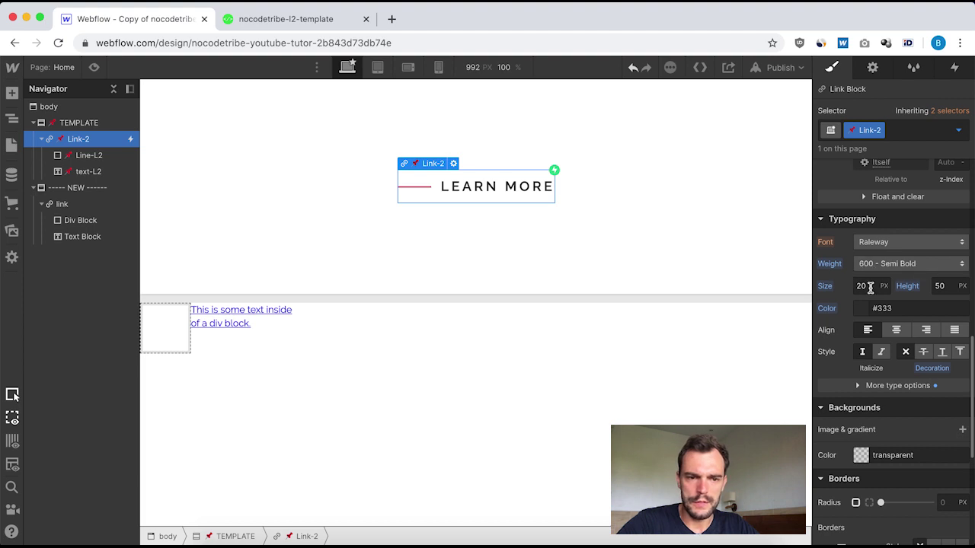
pyautogui.click(68, 205)
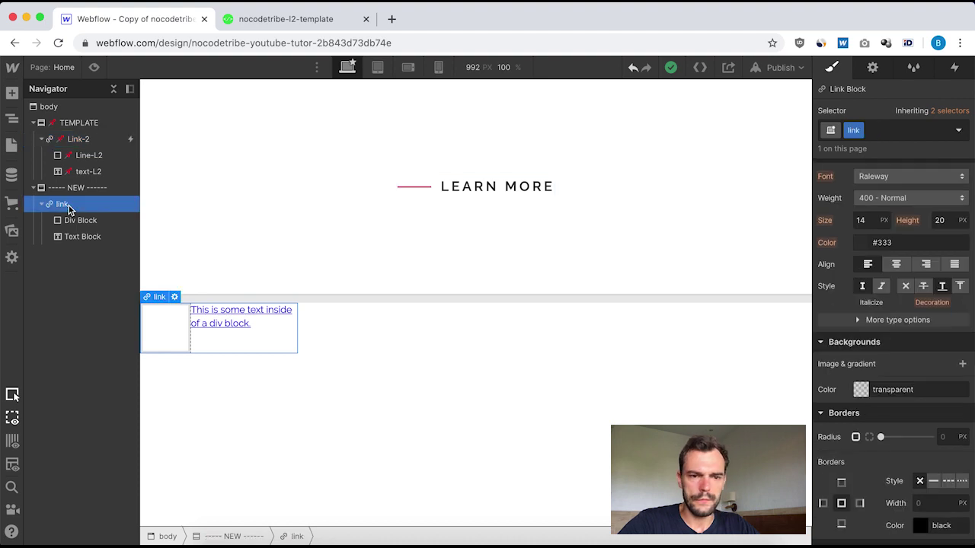
pyautogui.click(894, 199)
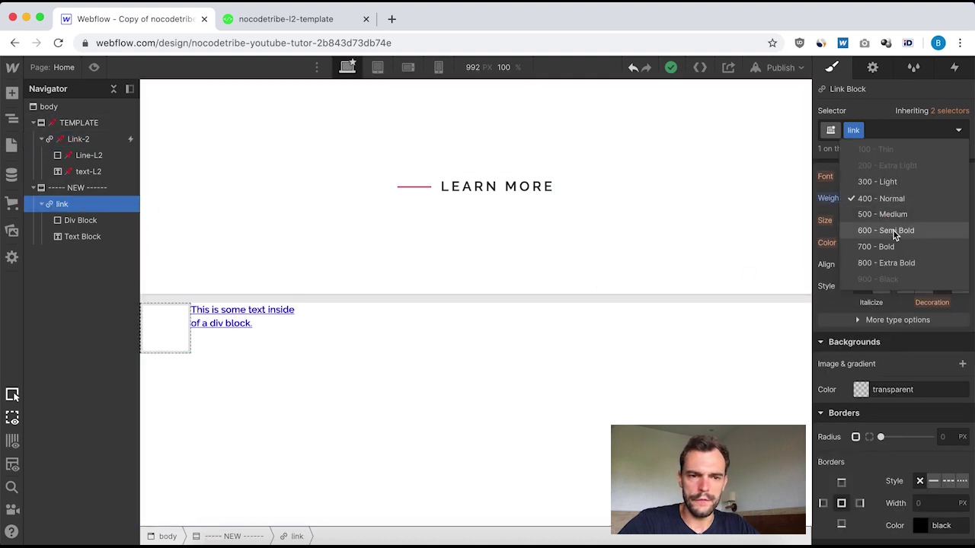
pyautogui.click(904, 230)
pyautogui.click(865, 220)
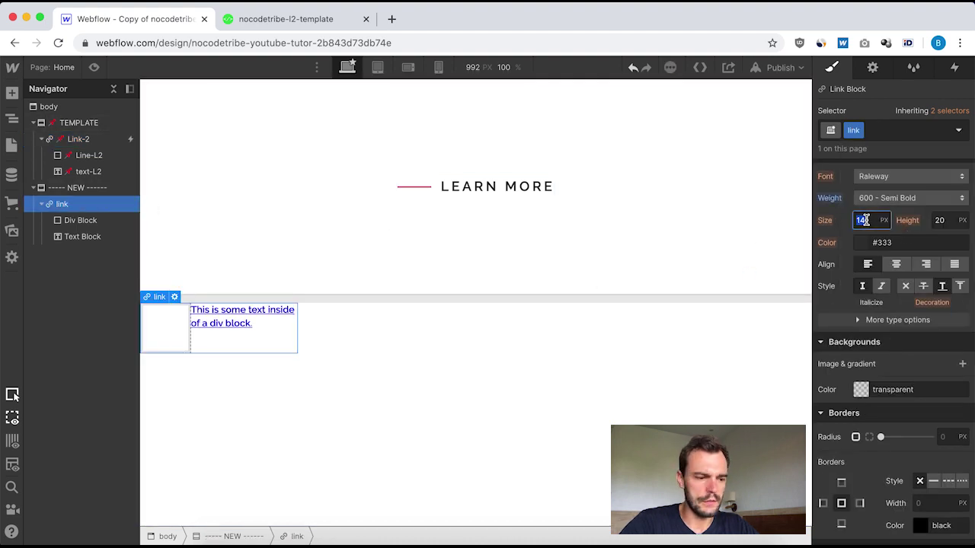
pyautogui.write('20')
pyautogui.click(942, 220)
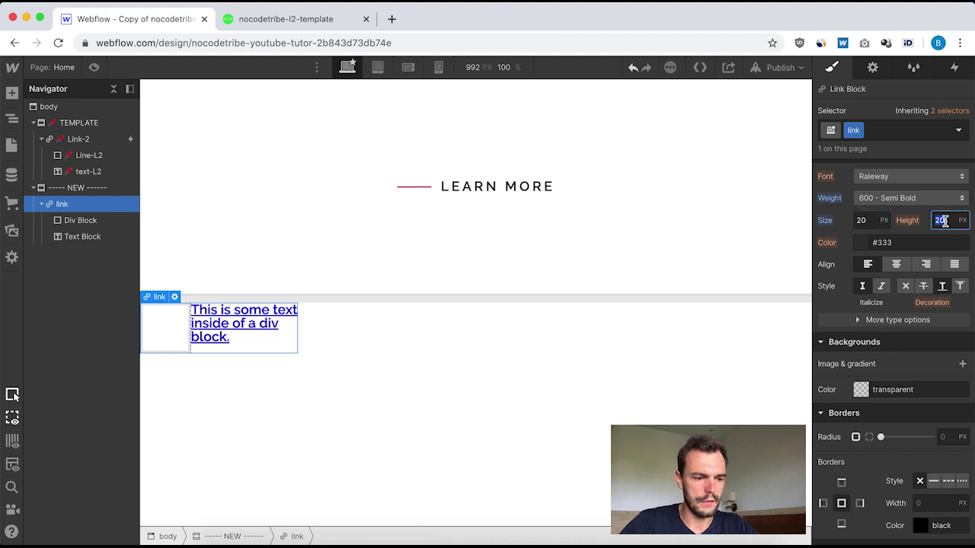
pyautogui.write('50')
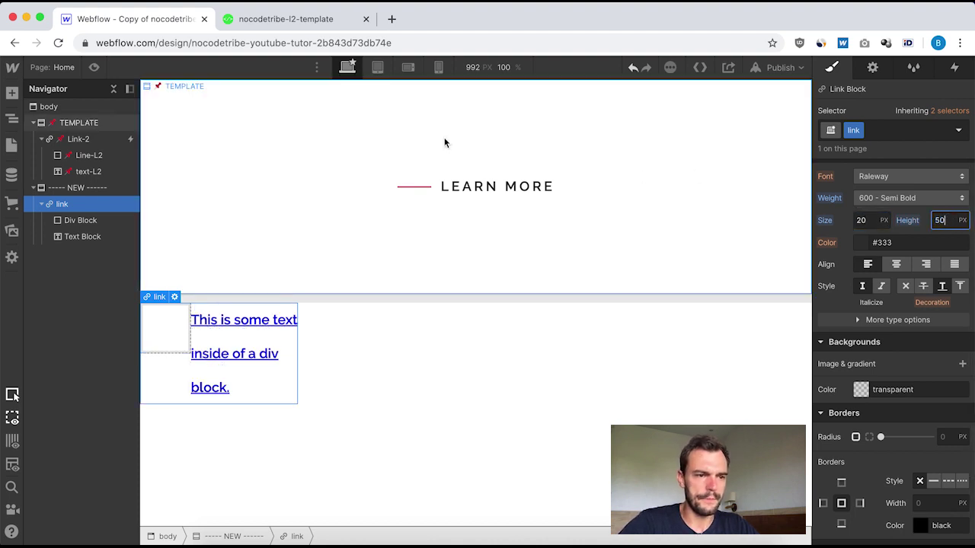
# Step: Check Link-2's font color and extra type options, and set the new link block's font color to #333
pyautogui.click(79, 138)
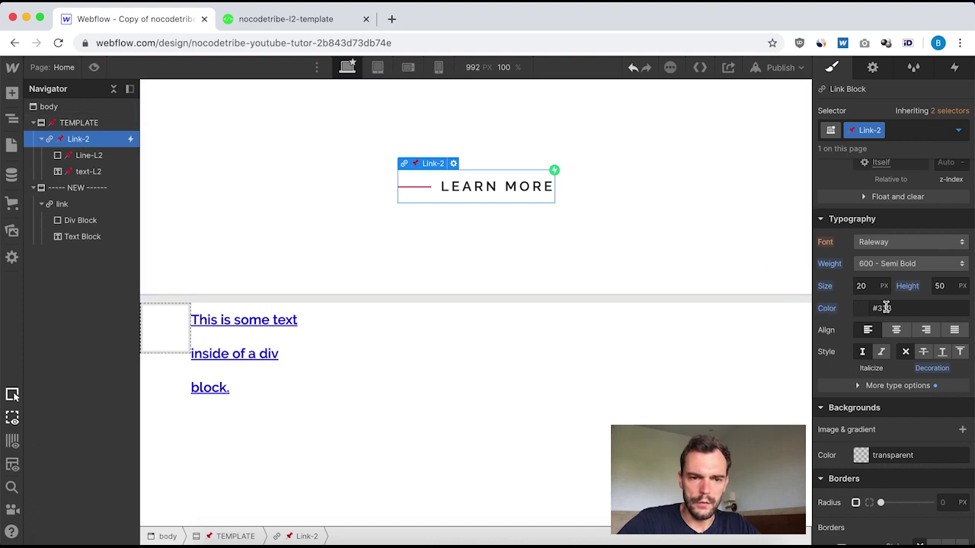
pyautogui.scroll(-1, 883, 412)
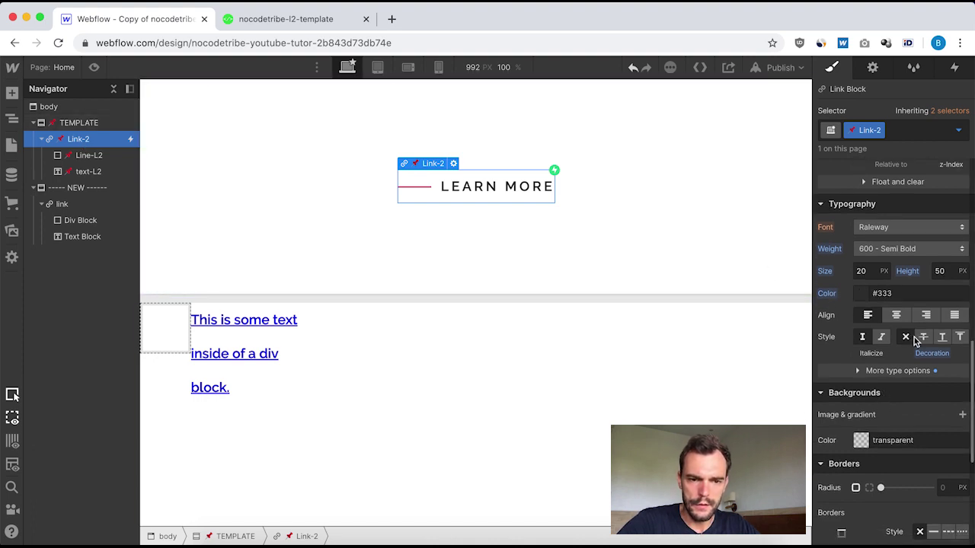
pyautogui.click(857, 371)
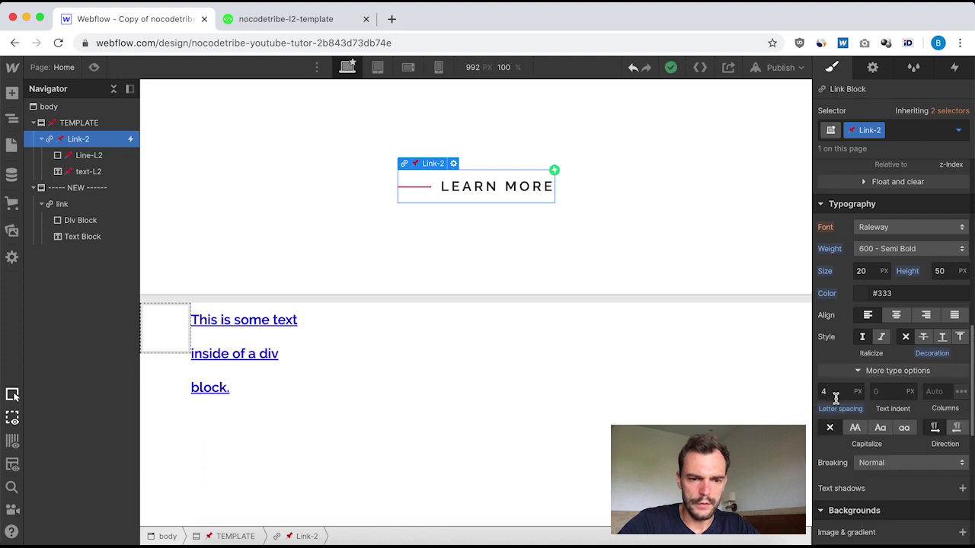
pyautogui.click(93, 204)
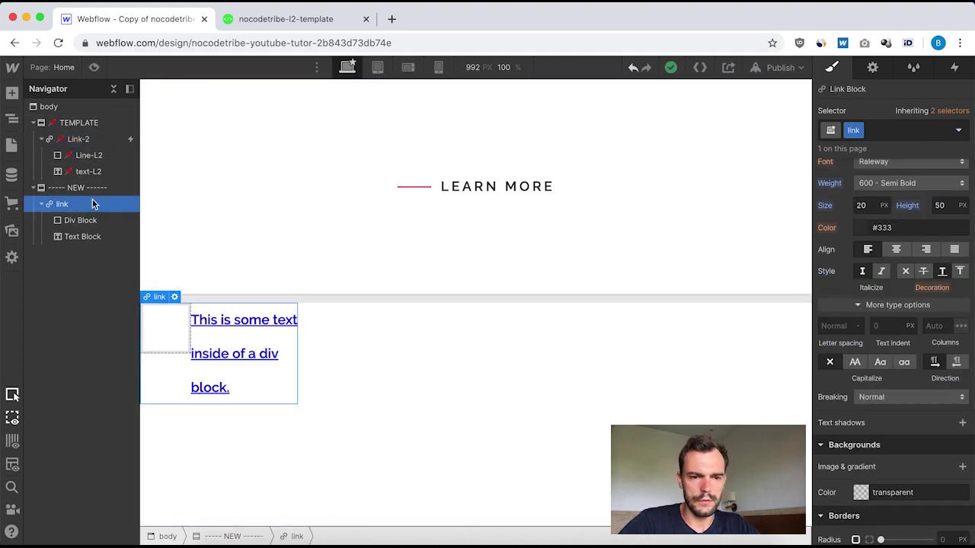
pyautogui.click(862, 228)
pyautogui.moveTo(839, 316); pyautogui.dragTo(810, 318)
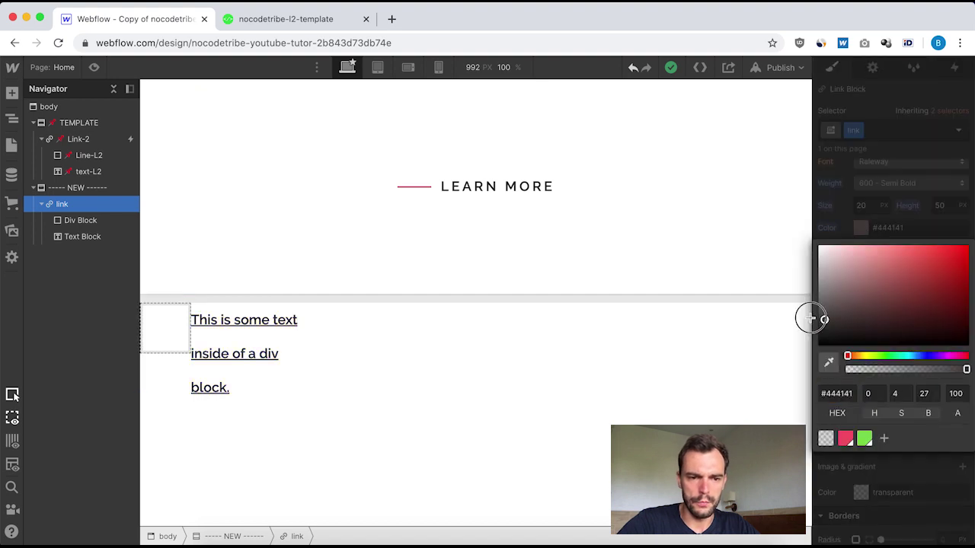
pyautogui.click(845, 394)
pyautogui.write('333')
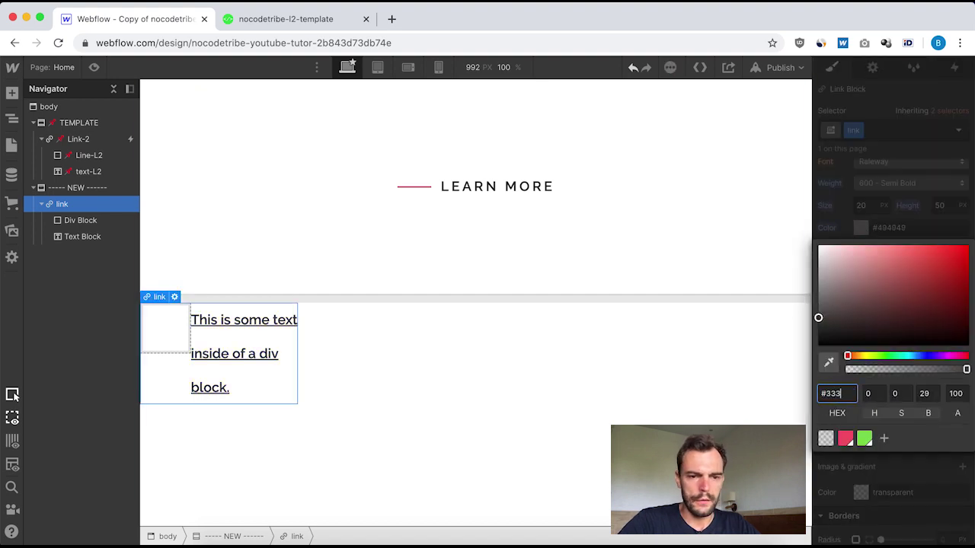
pyautogui.write('333')
pyautogui.press('Return')
pyautogui.click(931, 229)
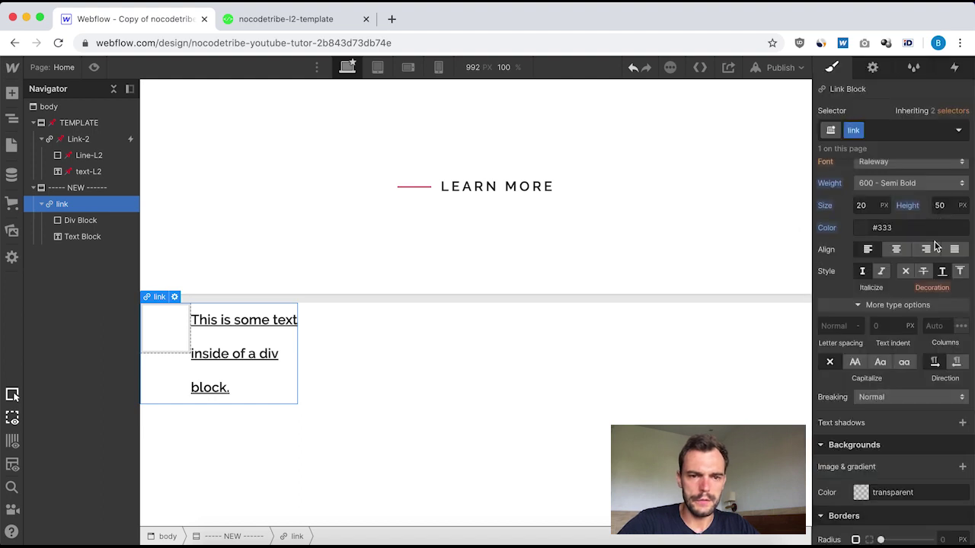
# Step: Remove the new link block's text decoration and set its letter spacing to 4 px
pyautogui.click(905, 272)
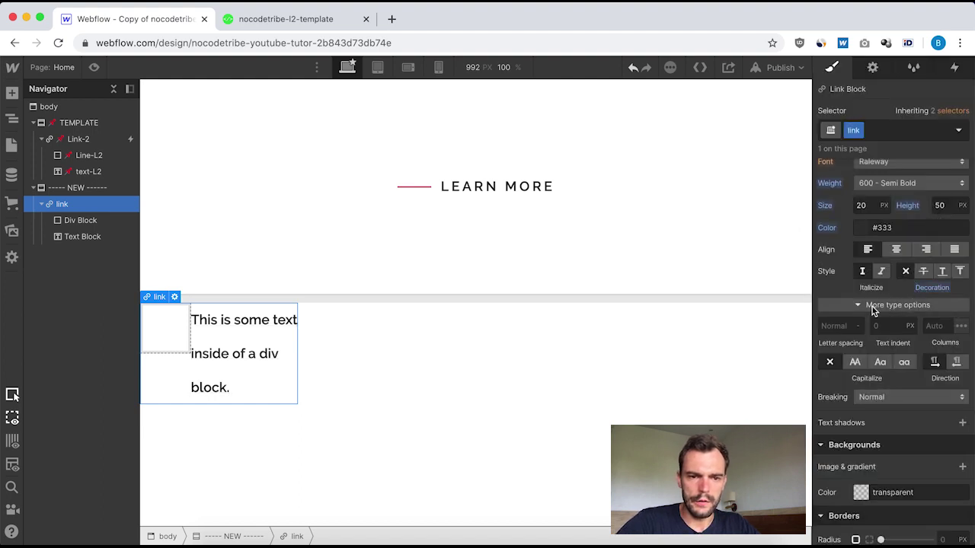
pyautogui.click(834, 326)
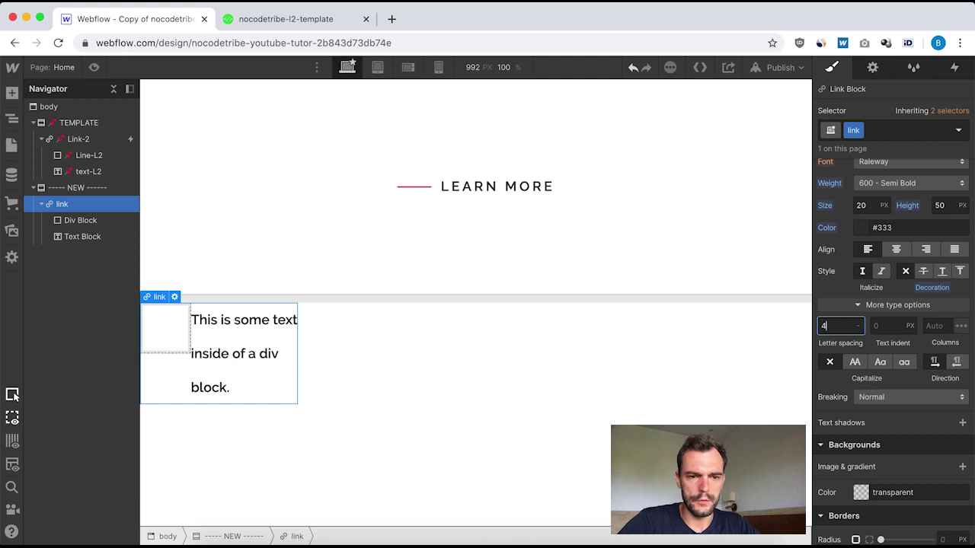
pyautogui.write('4')
# Step: Compare the background, border and effects styles of Link-2 with those of the new link block
pyautogui.click(96, 140)
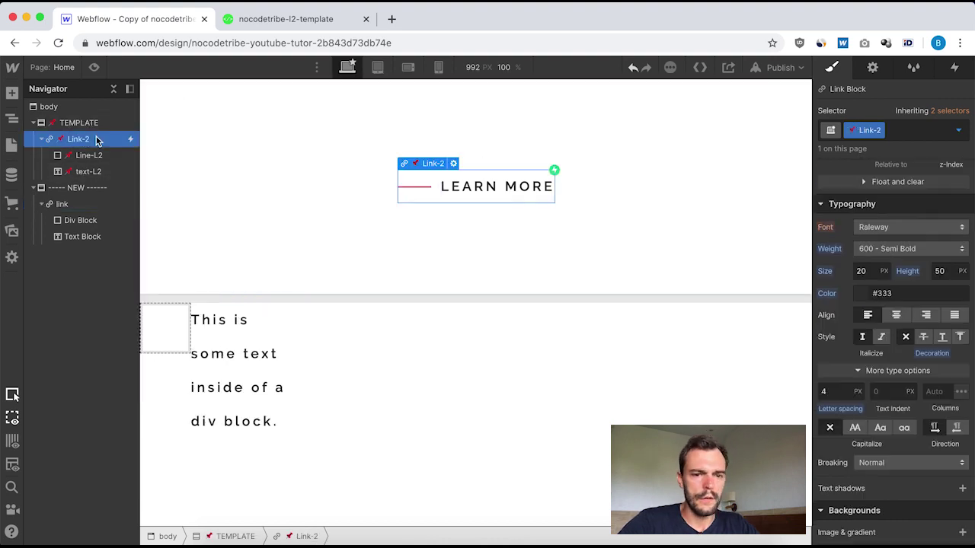
pyautogui.scroll(-2, 855, 462)
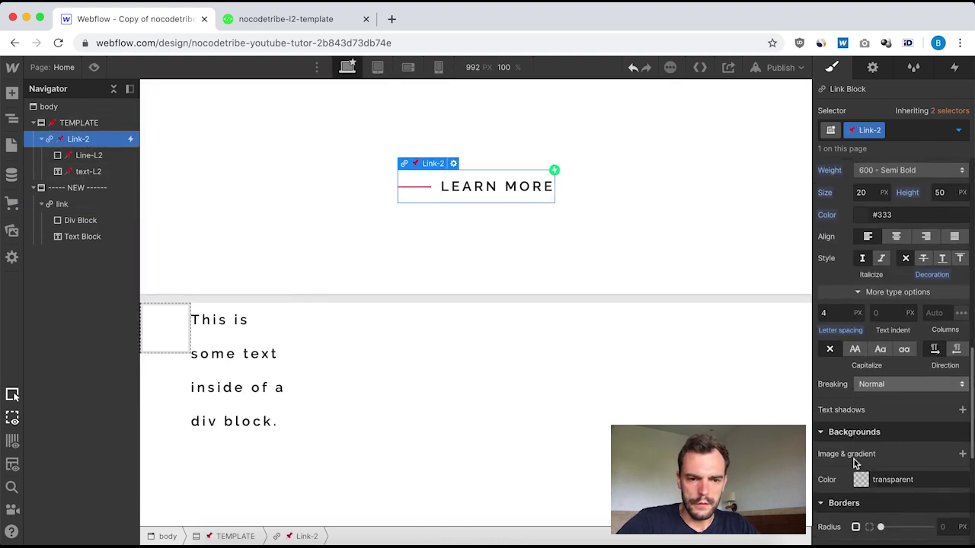
pyautogui.scroll(-8, 854, 461)
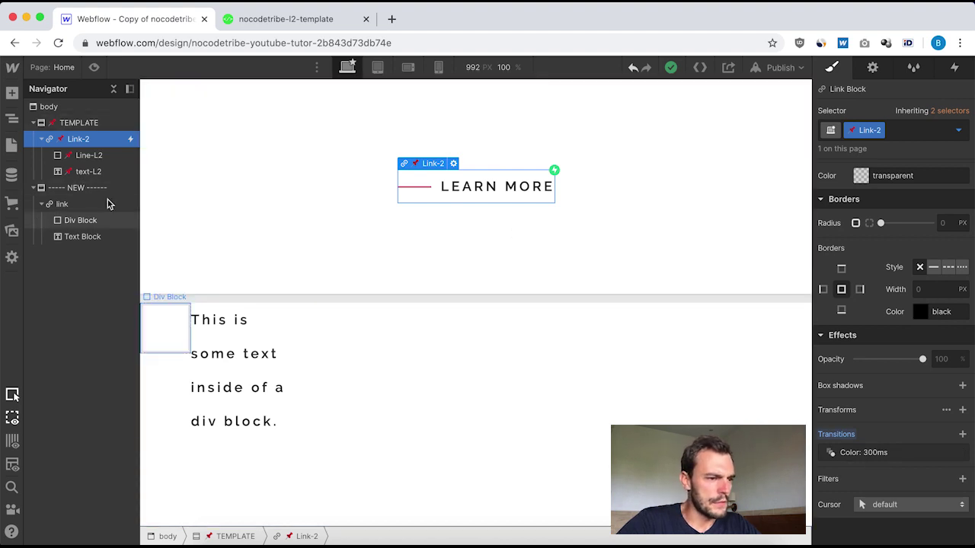
pyautogui.click(68, 206)
pyautogui.scroll(3, 914, 295)
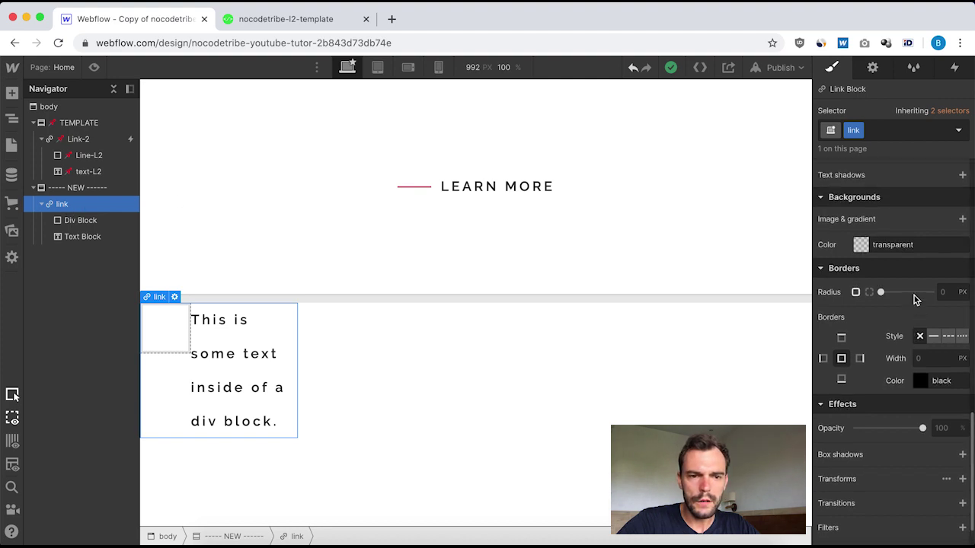
pyautogui.scroll(10, 914, 296)
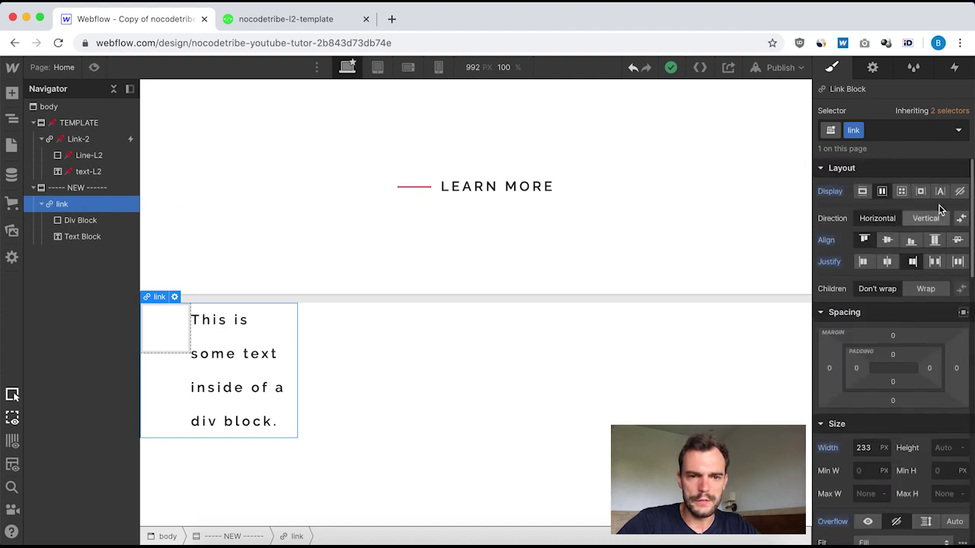
# Step: Open Link-2's Hover state and copy its font color value
pyautogui.click(76, 139)
pyautogui.click(958, 131)
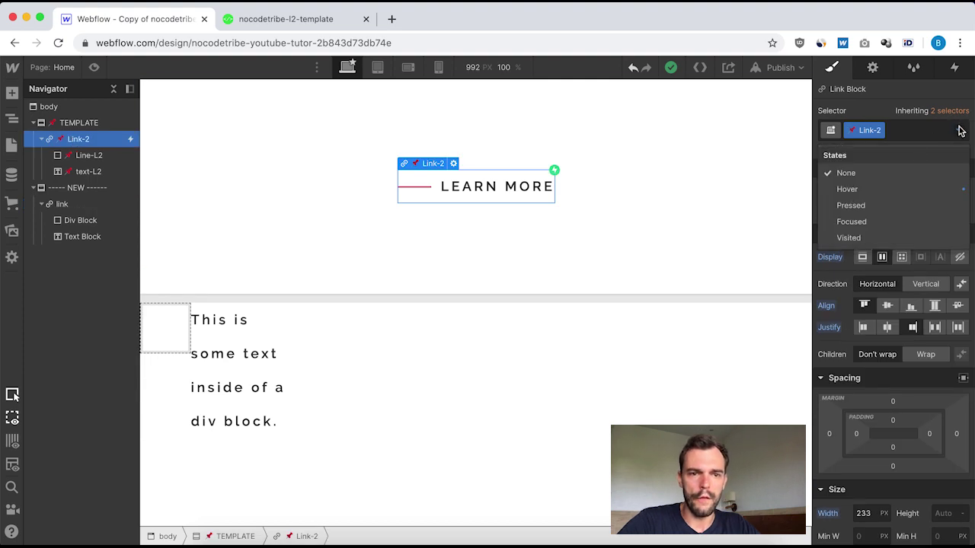
pyautogui.click(869, 192)
pyautogui.scroll(-3, 898, 301)
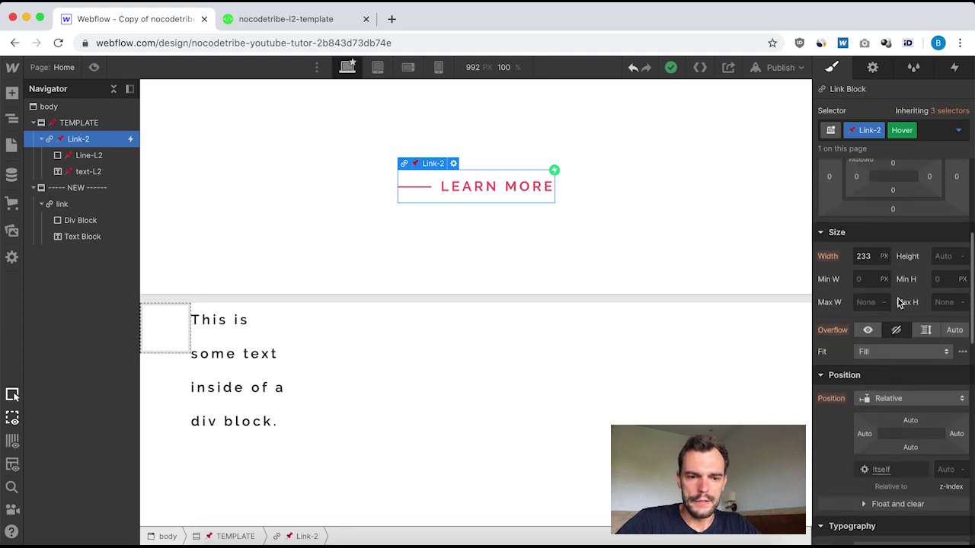
pyautogui.scroll(-5, 898, 303)
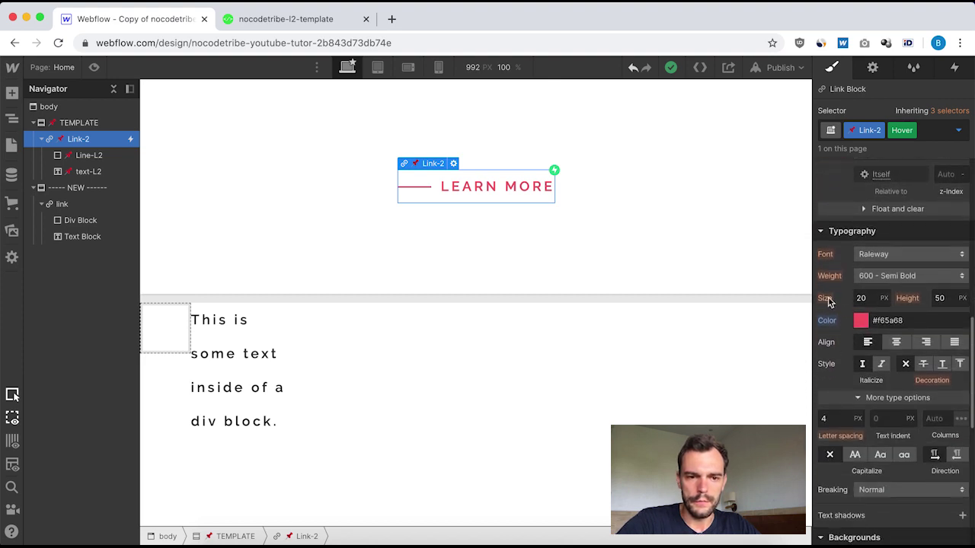
pyautogui.click(876, 320)
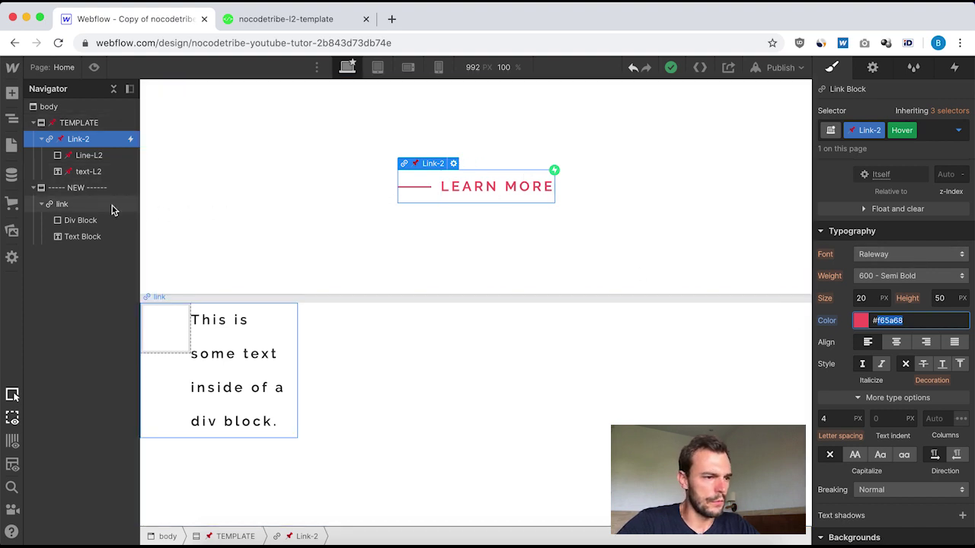
# Step: Set the new link block's font color to #f65a68 in its Hover state and return to the None state
pyautogui.click(77, 202)
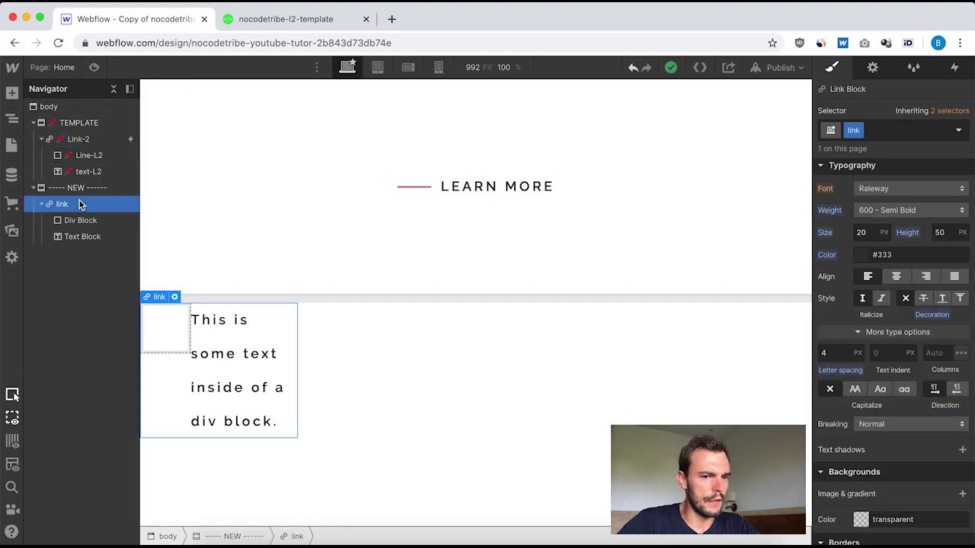
pyautogui.click(958, 131)
pyautogui.click(849, 192)
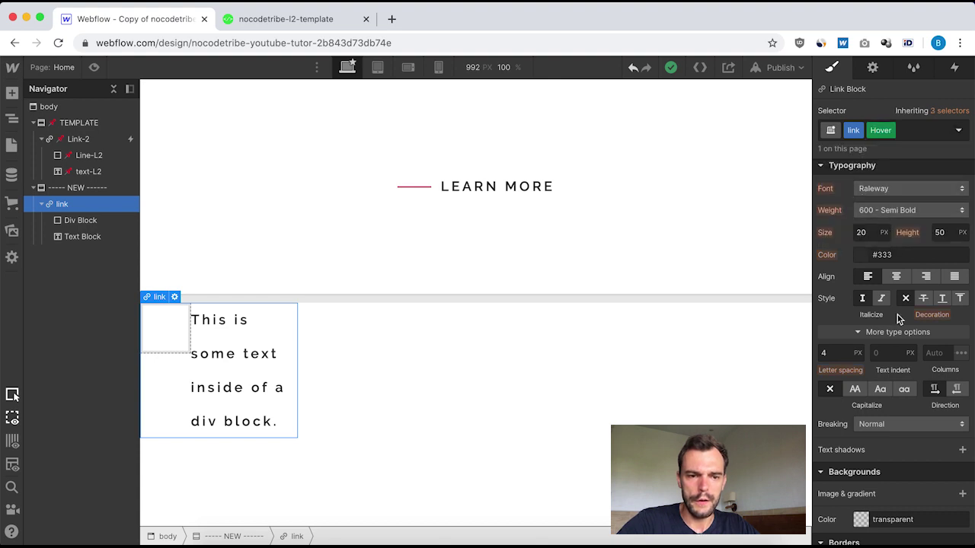
pyautogui.scroll(-3, 897, 314)
pyautogui.scroll(5, 891, 328)
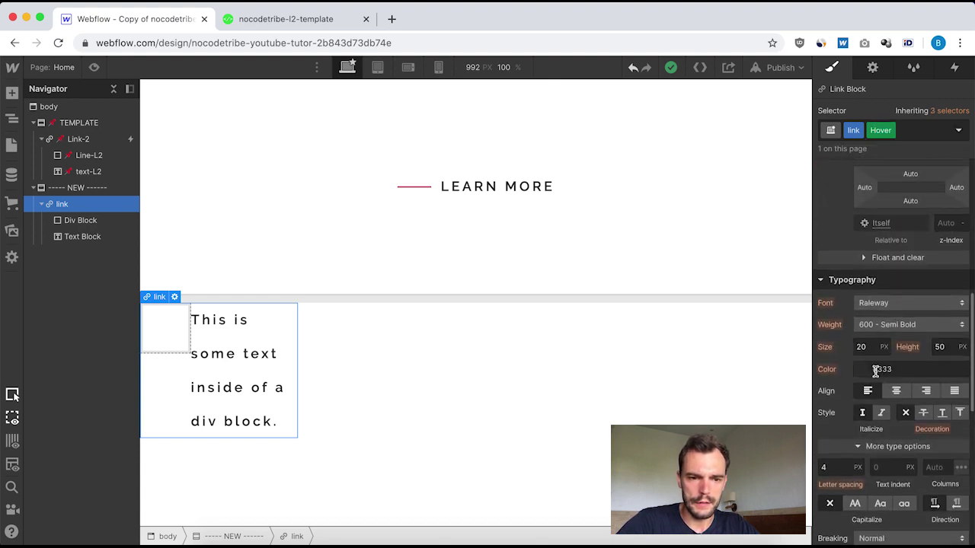
pyautogui.doubleClick(887, 368)
pyautogui.write('f65a68')
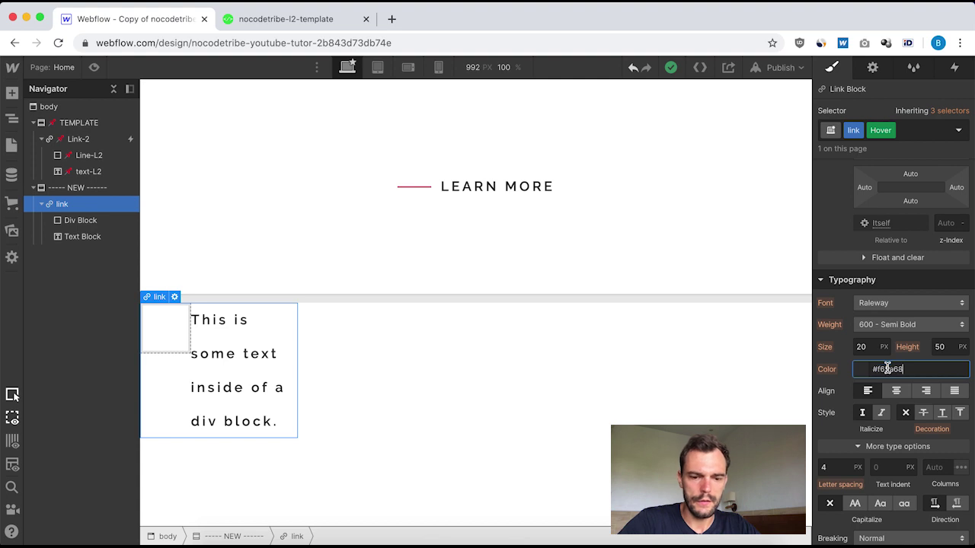
pyautogui.scroll(-3, 920, 382)
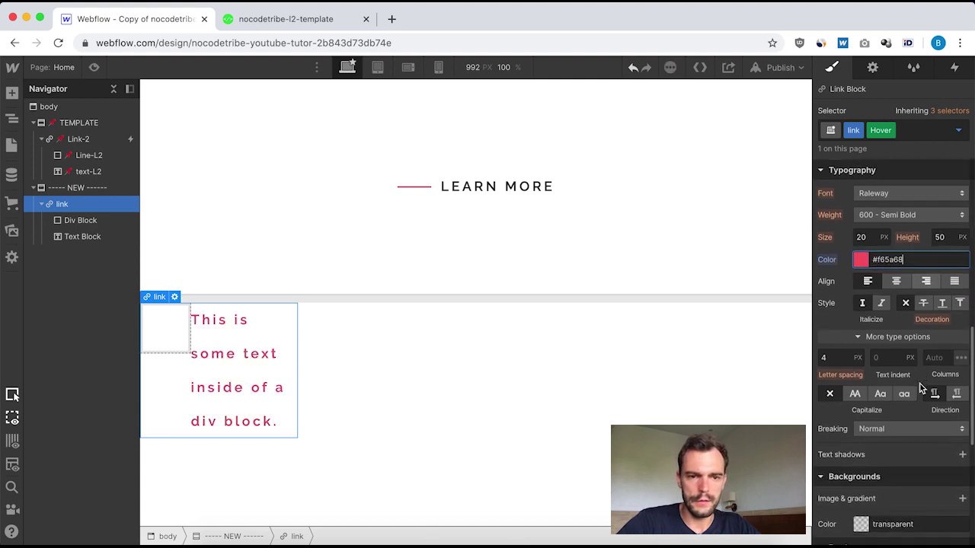
pyautogui.click(958, 131)
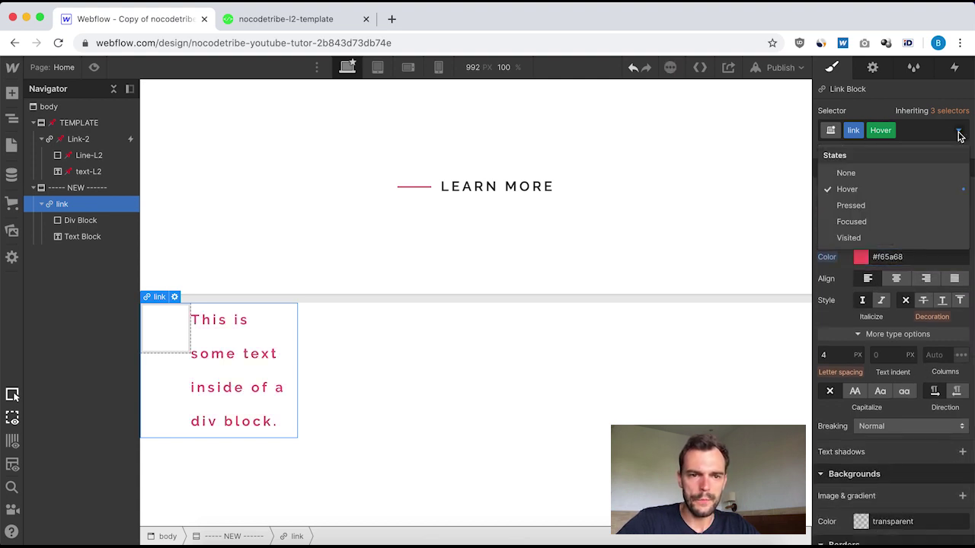
pyautogui.click(861, 172)
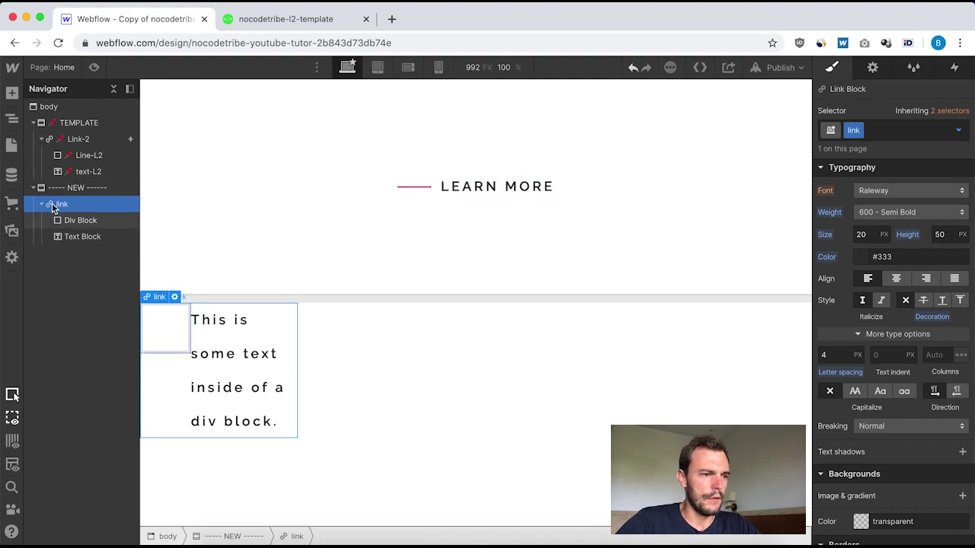
# Step: Inspect the type, duration and easing of Link-2's font color transition
pyautogui.click(73, 141)
pyautogui.scroll(-10, 859, 455)
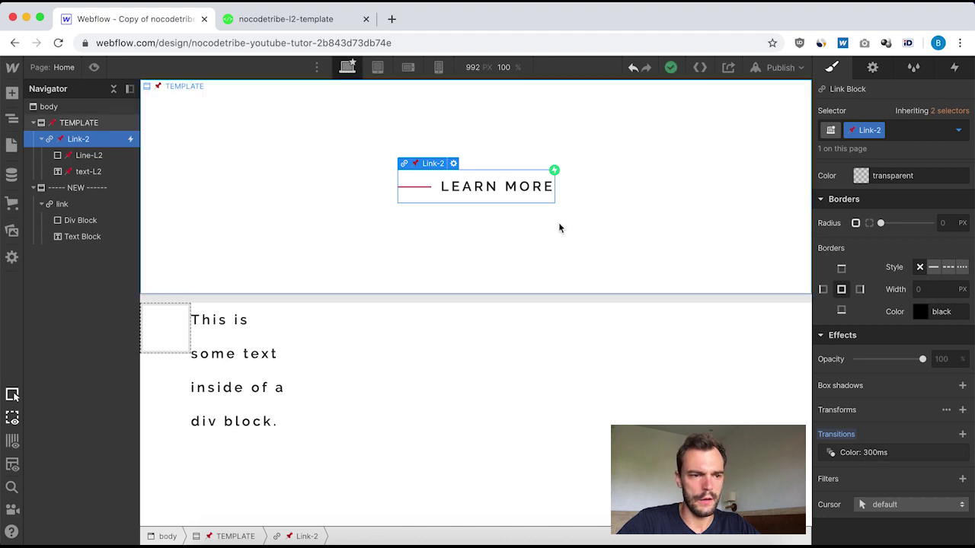
pyautogui.click(869, 453)
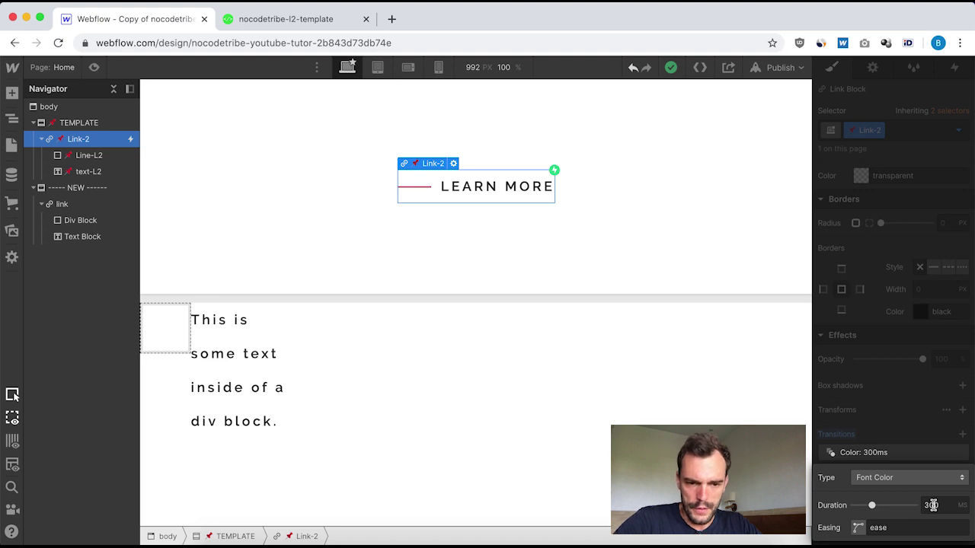
pyautogui.click(888, 388)
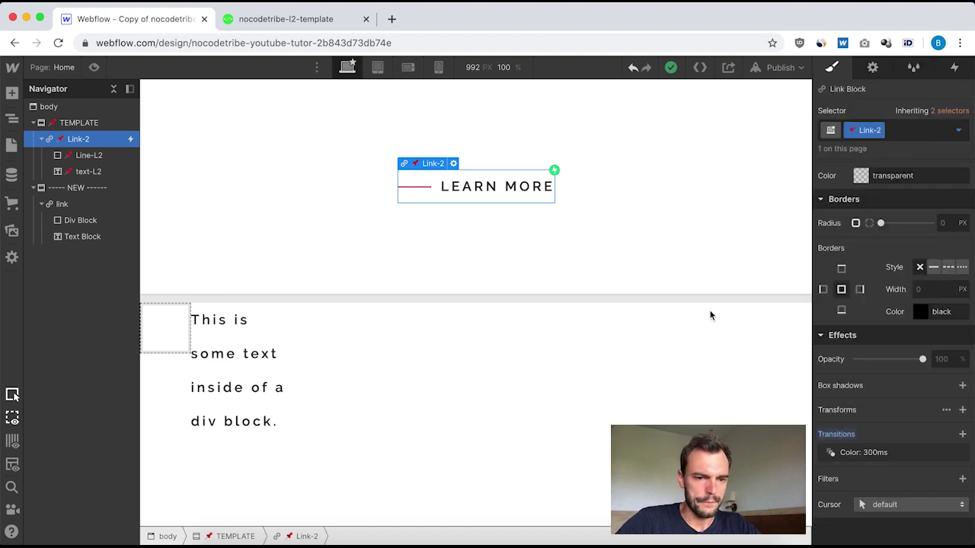
# Step: Add a Font Color transition with 300 ms duration and ease easing to the new link block
pyautogui.click(68, 204)
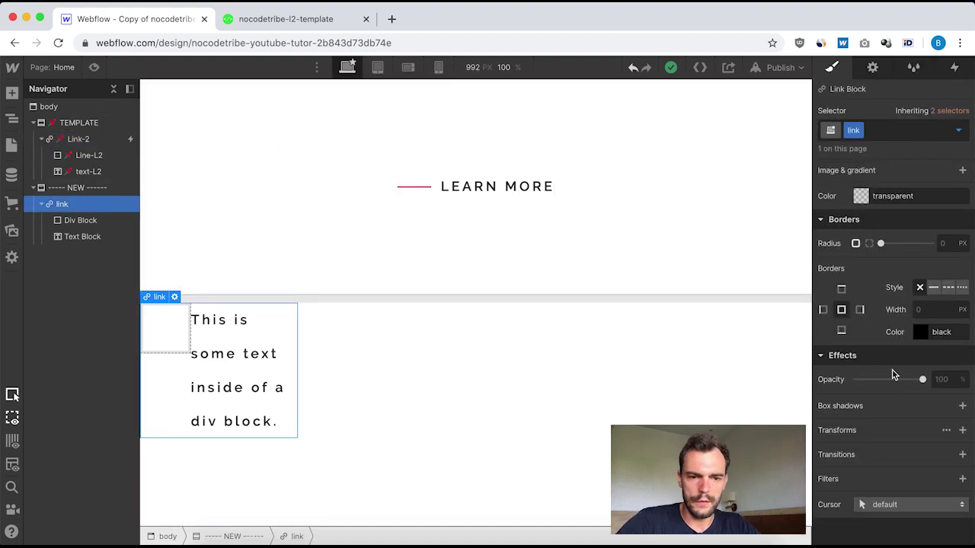
pyautogui.click(962, 455)
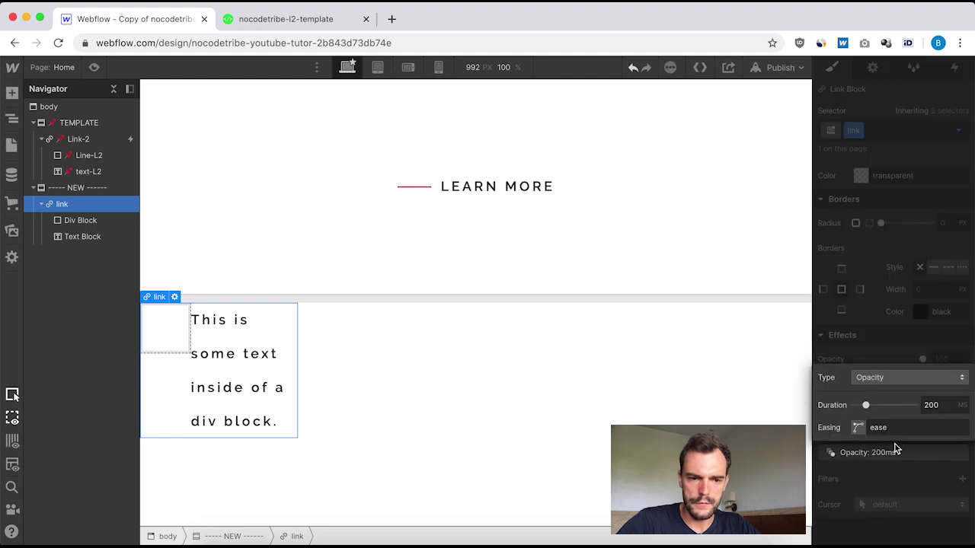
pyautogui.click(900, 376)
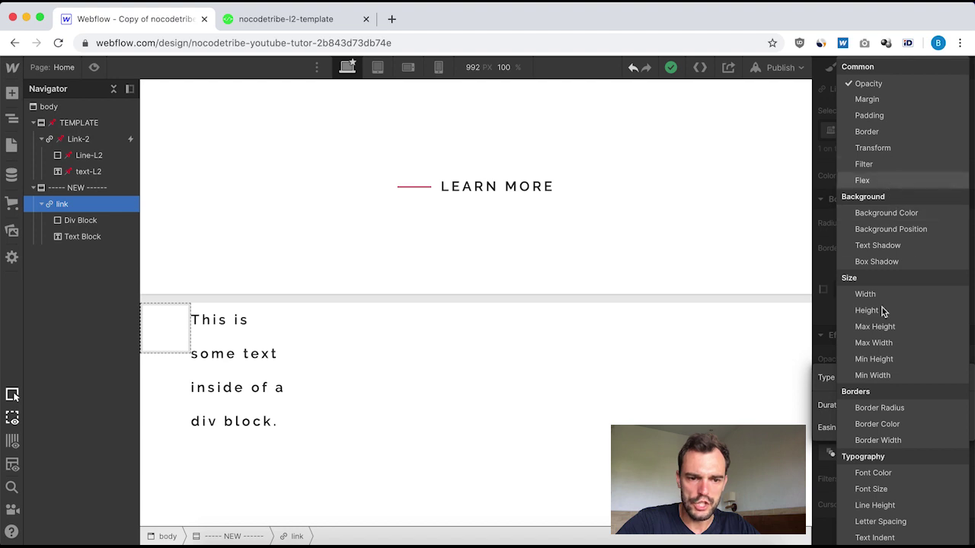
pyautogui.scroll(-3, 884, 316)
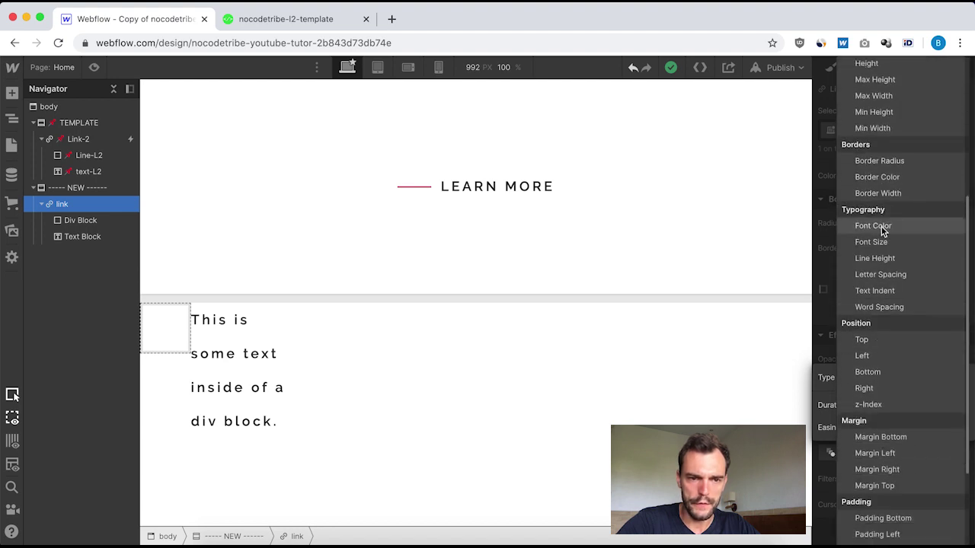
pyautogui.click(886, 227)
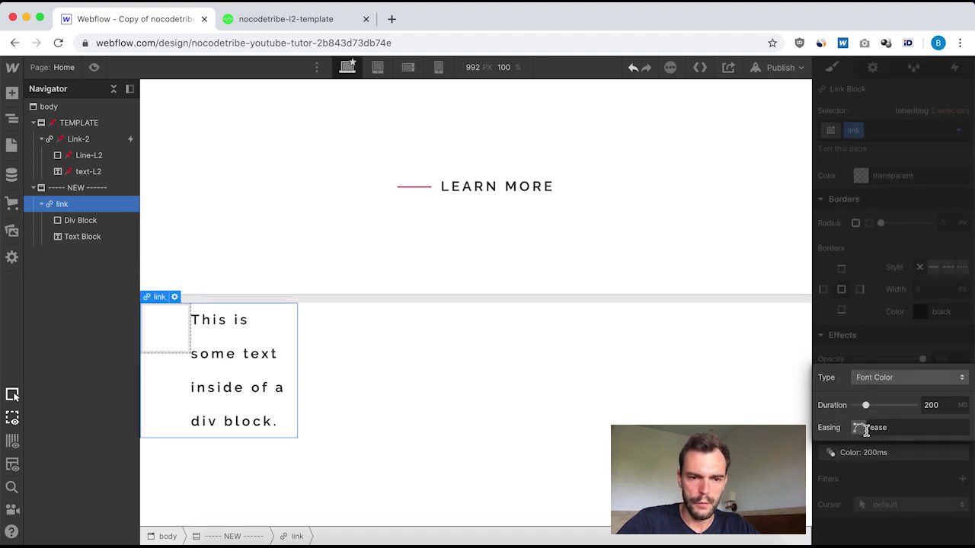
pyautogui.click(937, 405)
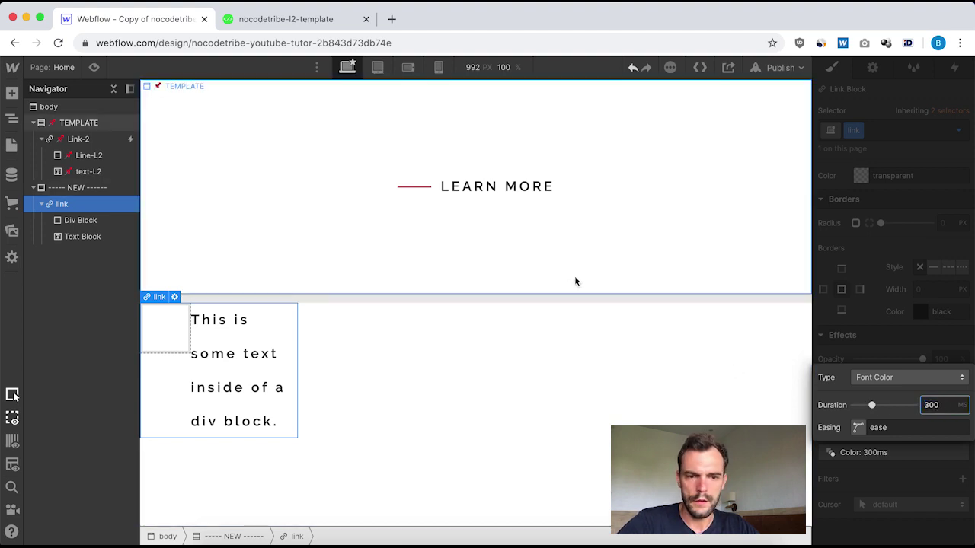
pyautogui.click(472, 385)
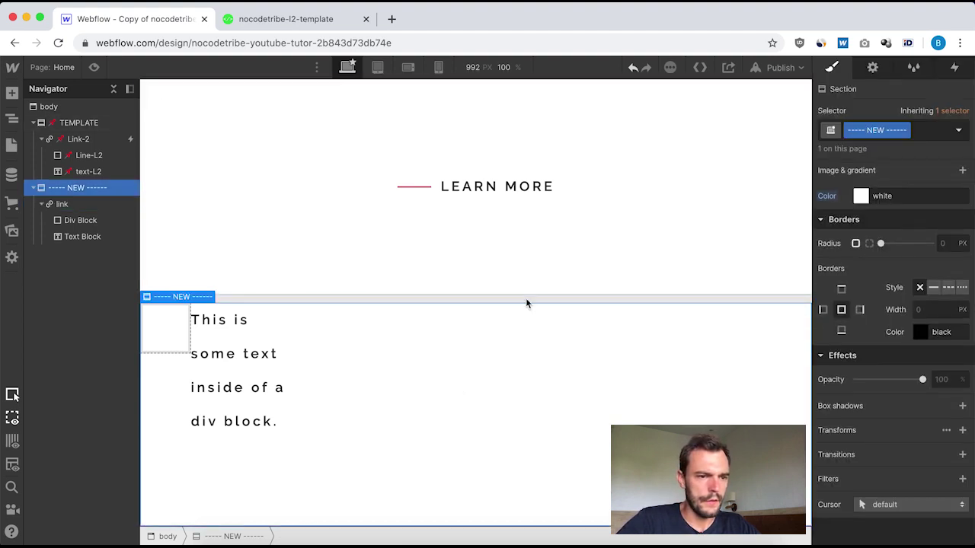
# Step: Replace the placeholder text in the new link's text block with "LEARN MORE"
pyautogui.doubleClick(244, 353)
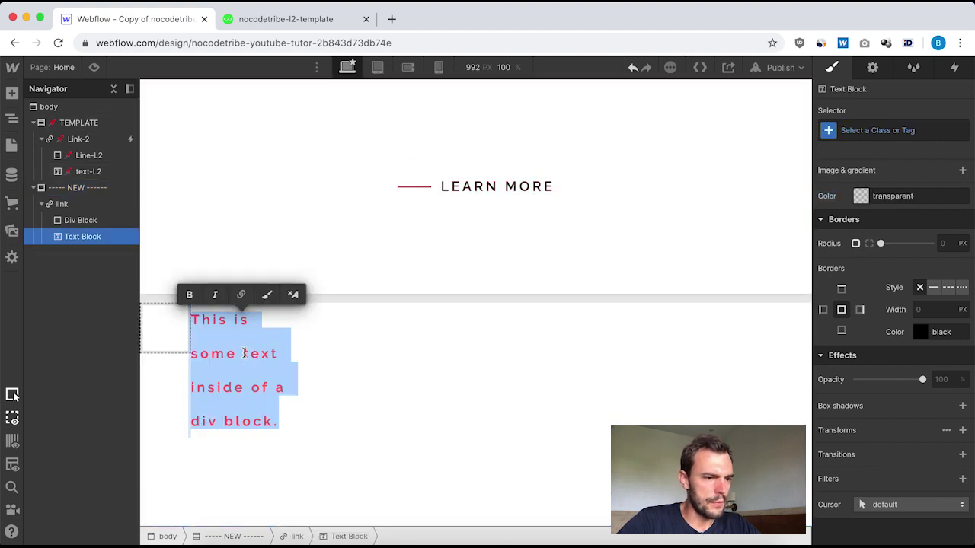
pyautogui.write('LE')
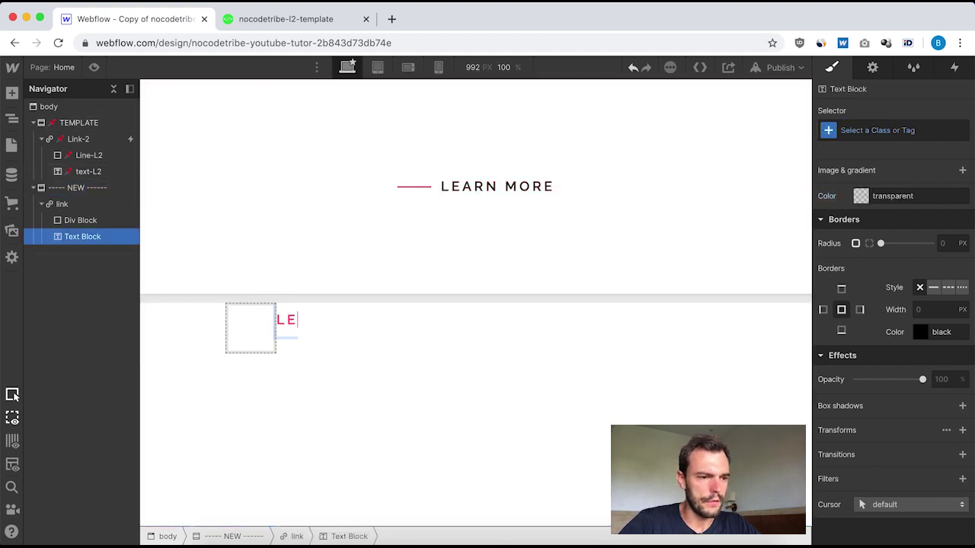
pyautogui.write('ARN MORE')
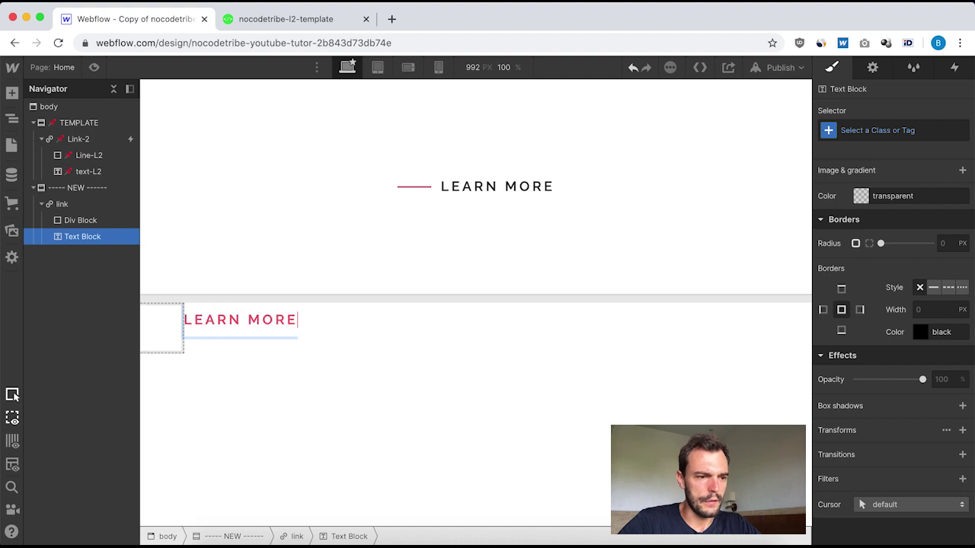
pyautogui.click(436, 381)
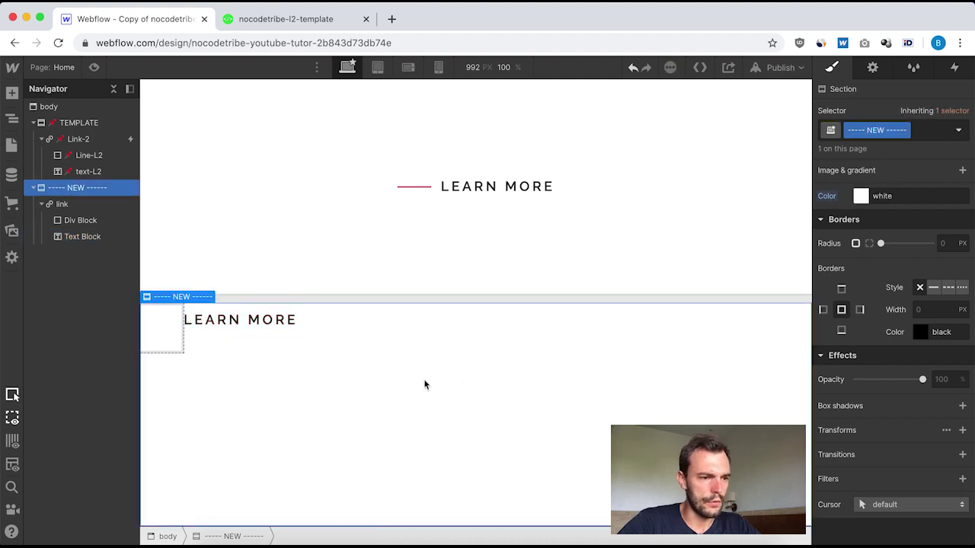
# Step: Set the NEW section's display to horizontal flex with its content centered both vertically and horizontally
pyautogui.click(228, 332)
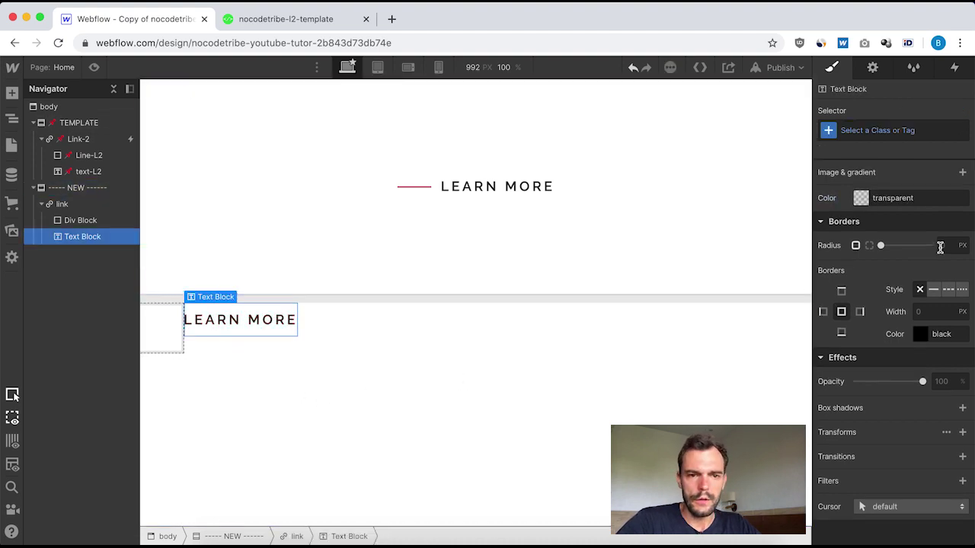
pyautogui.scroll(10, 940, 245)
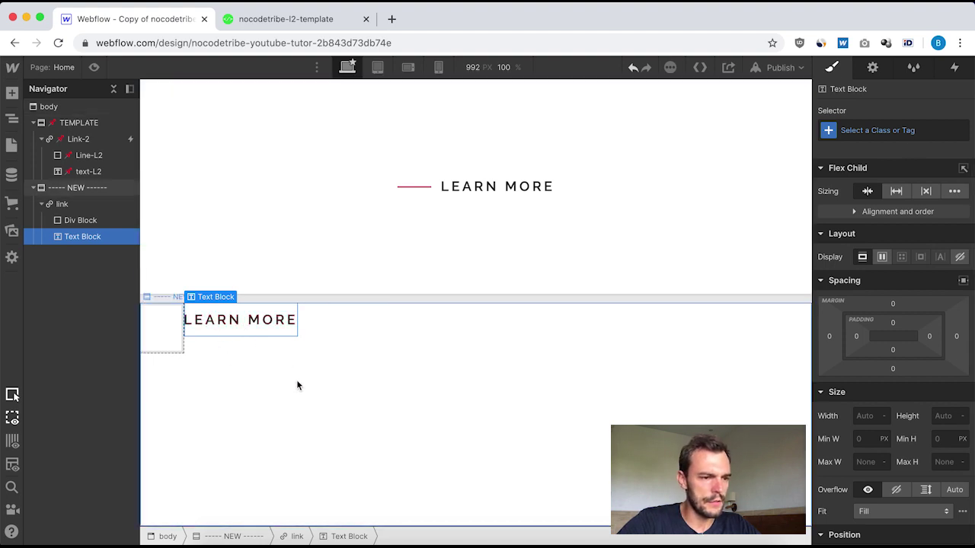
pyautogui.click(499, 415)
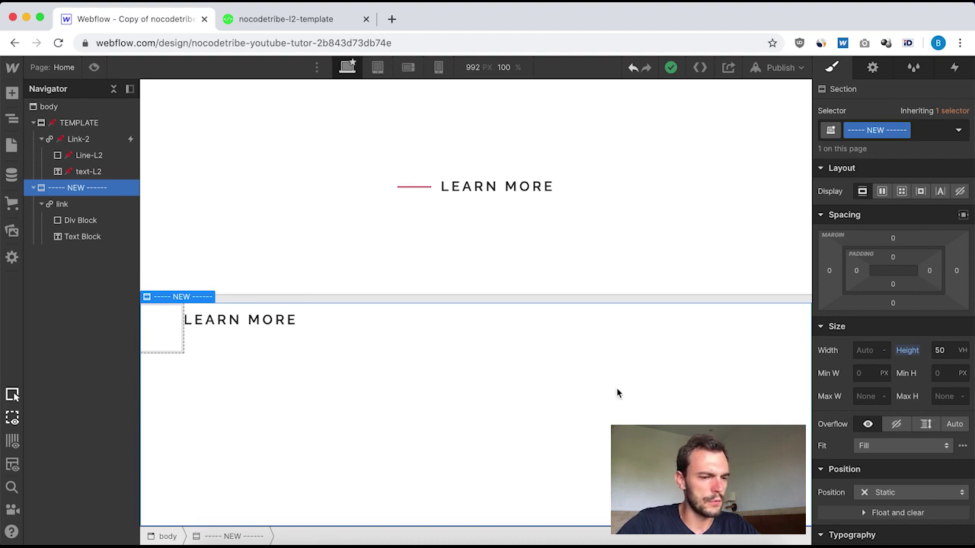
pyautogui.click(604, 342)
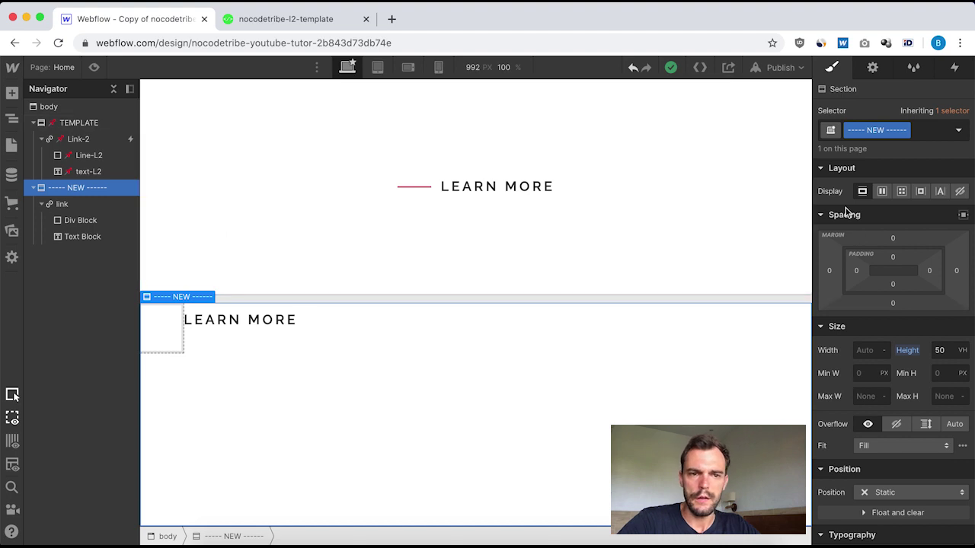
pyautogui.click(881, 192)
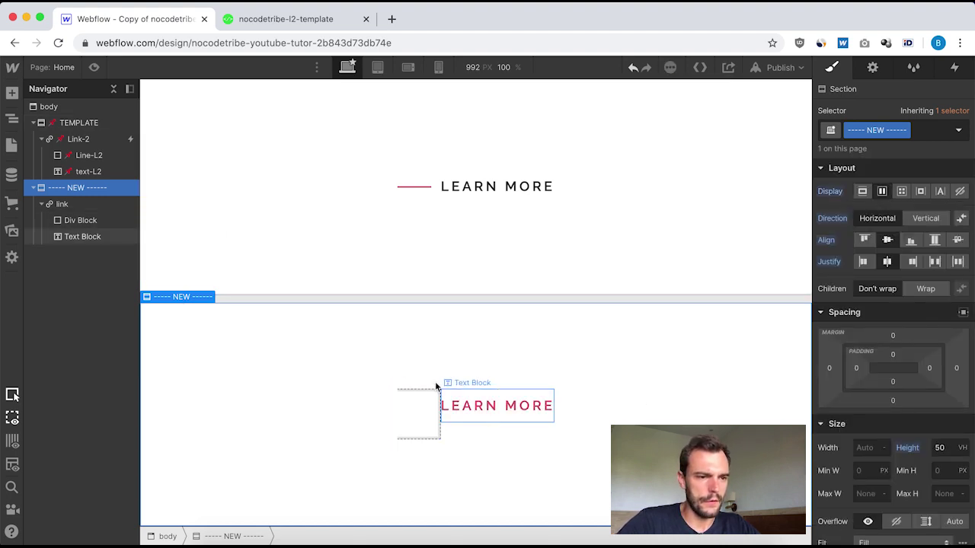
# Step: Check Line-L2's size and position styles and give the new link's div block the class "line"
pyautogui.click(66, 205)
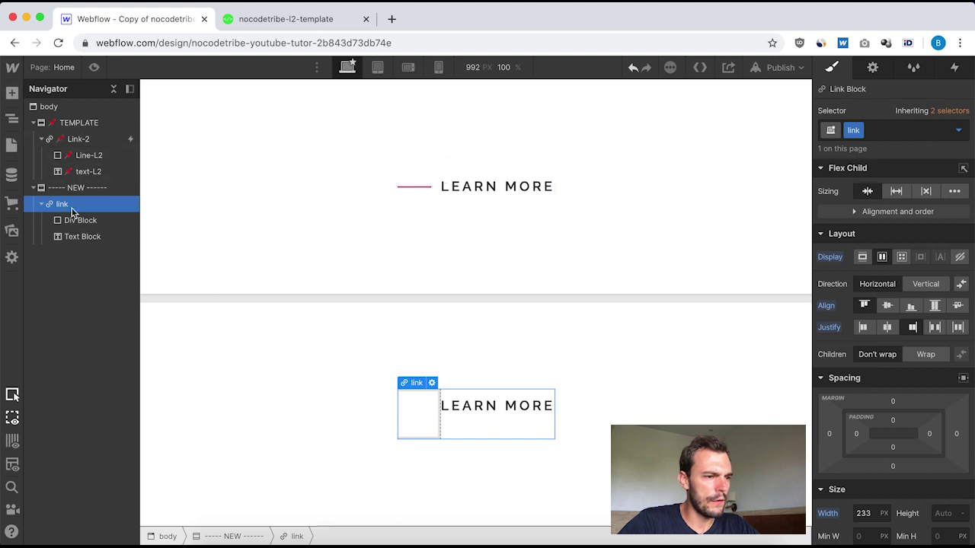
pyautogui.click(75, 160)
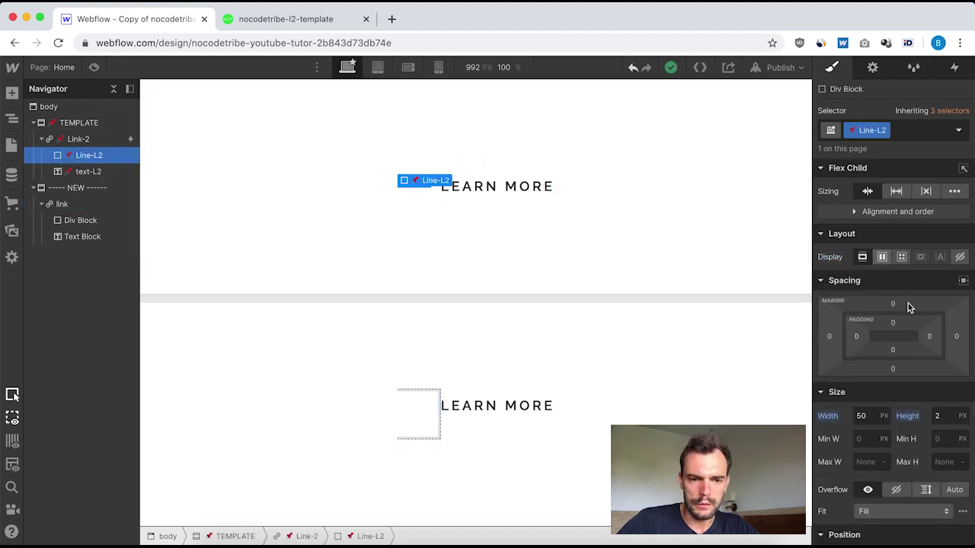
pyautogui.scroll(-2, 851, 334)
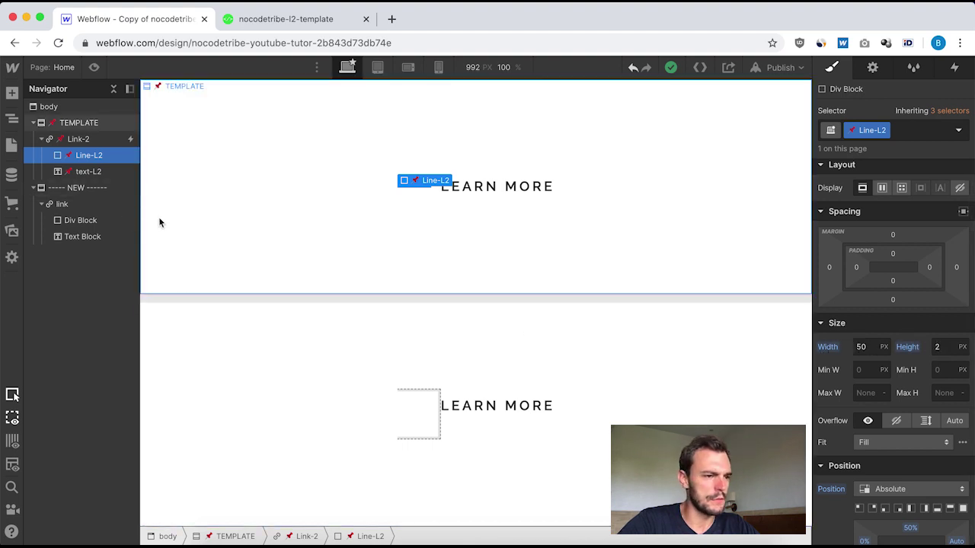
pyautogui.click(76, 221)
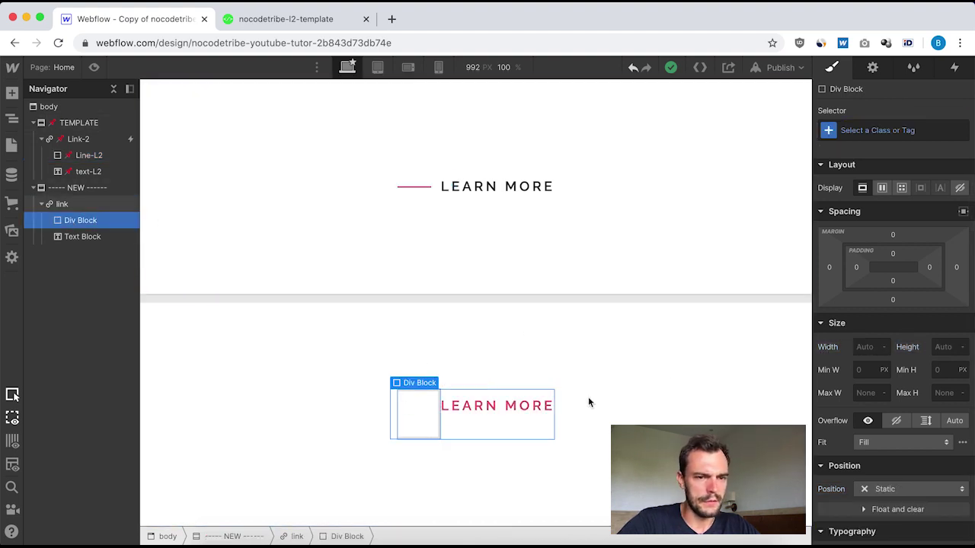
pyautogui.click(860, 131)
pyautogui.write('line')
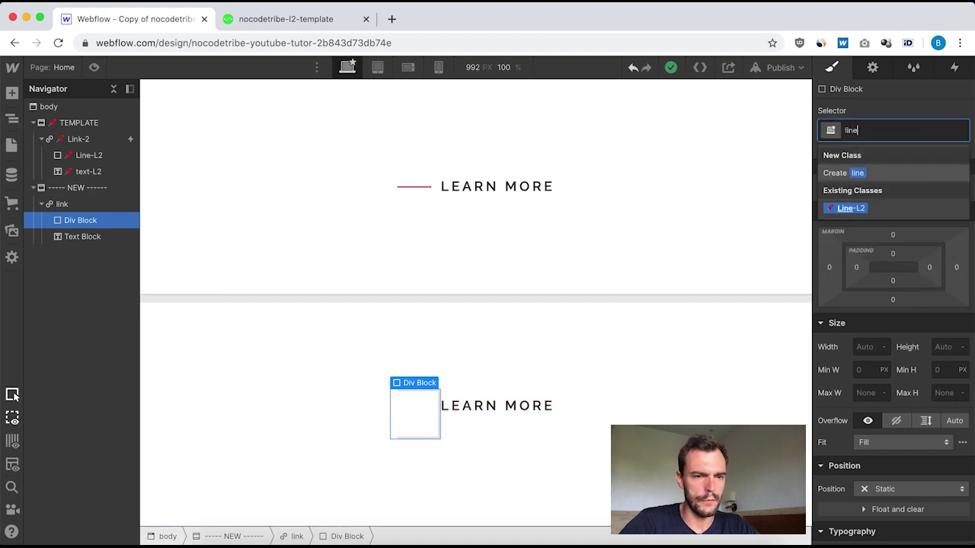
pyautogui.press('Return')
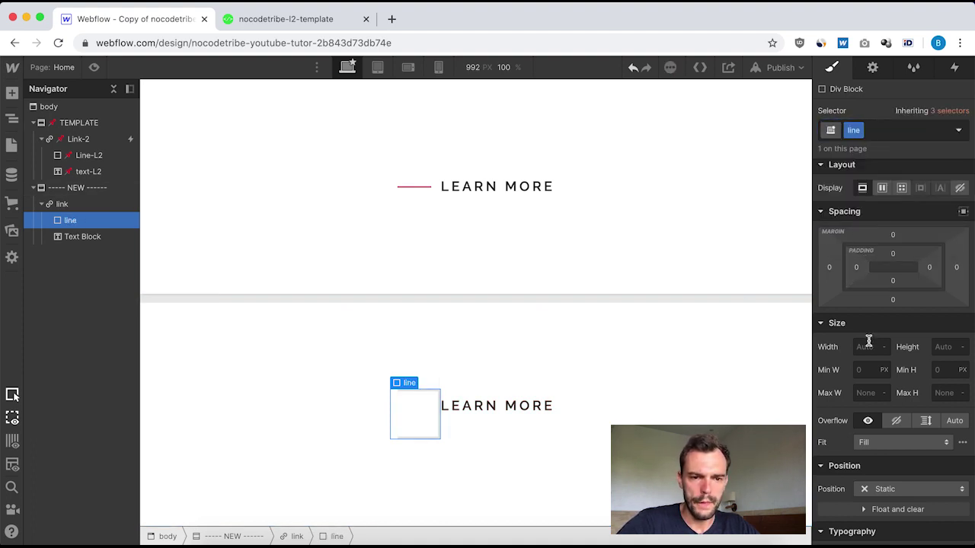
# Step: Set the line div's width to 50 px and its height to 2 px
pyautogui.click(868, 348)
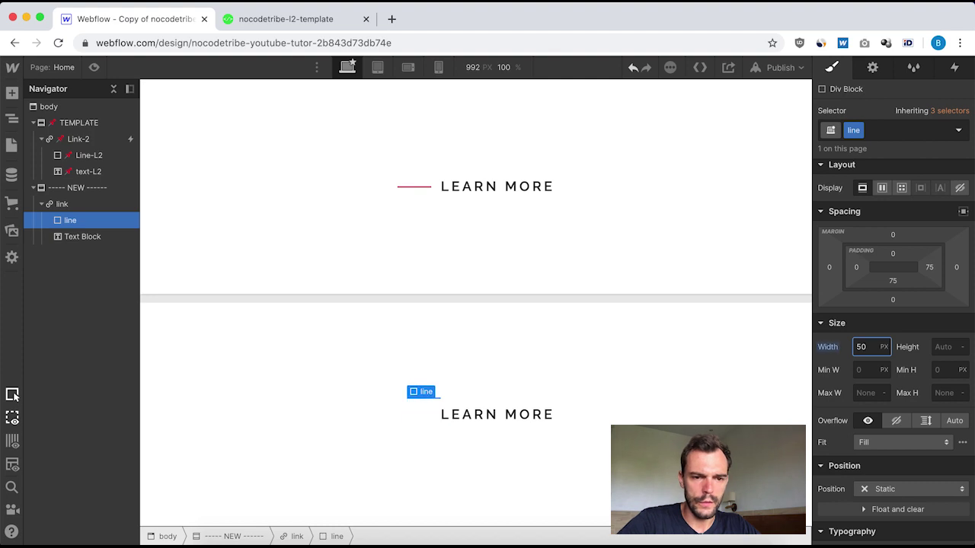
pyautogui.click(945, 347)
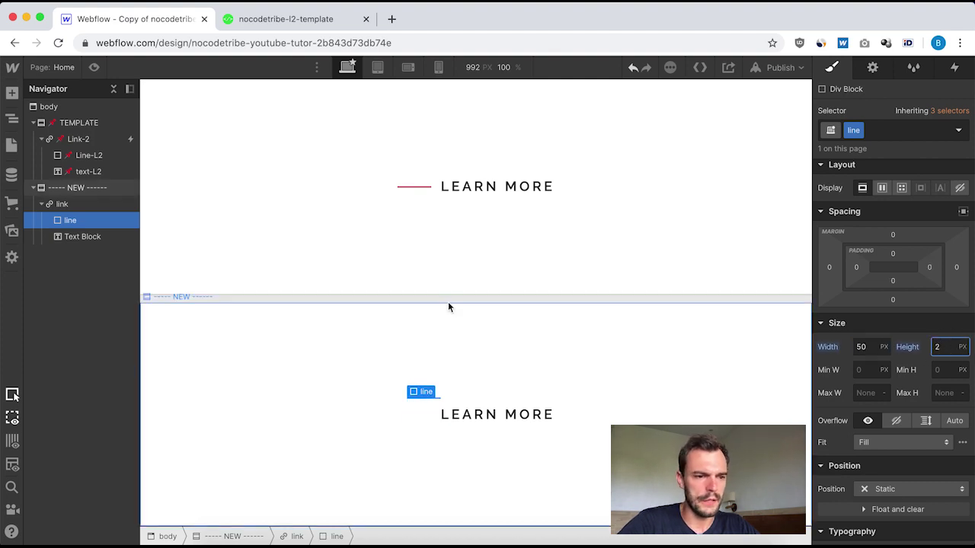
pyautogui.write('2')
# Step: Set the line div's position to Absolute with a top offset of 50%, following Line-L2
pyautogui.click(81, 156)
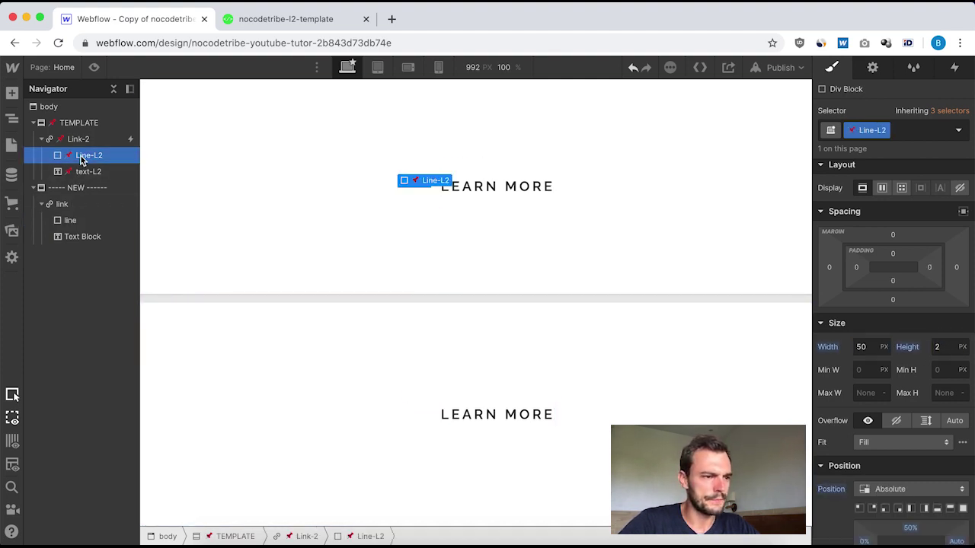
pyautogui.scroll(-3, 869, 378)
pyautogui.scroll(-1, 869, 379)
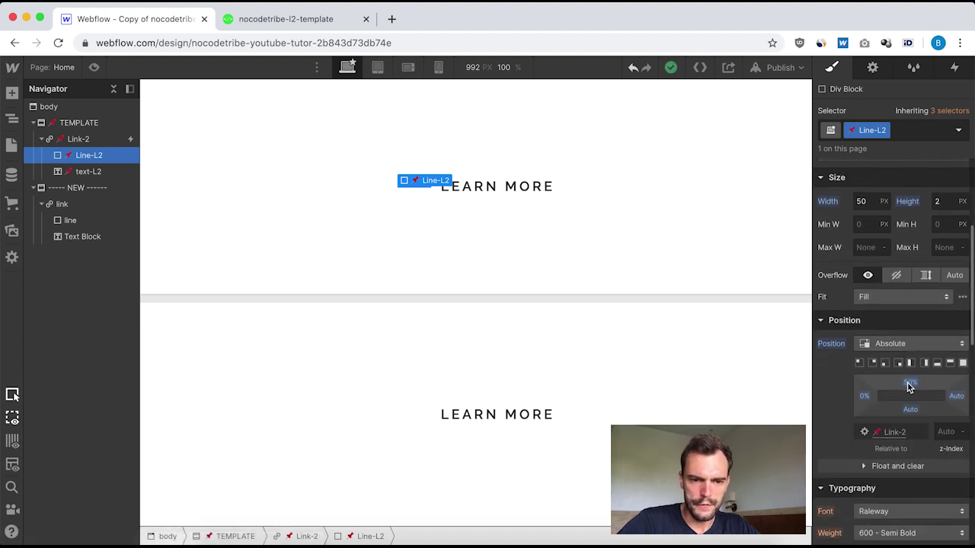
pyautogui.scroll(-2, 914, 372)
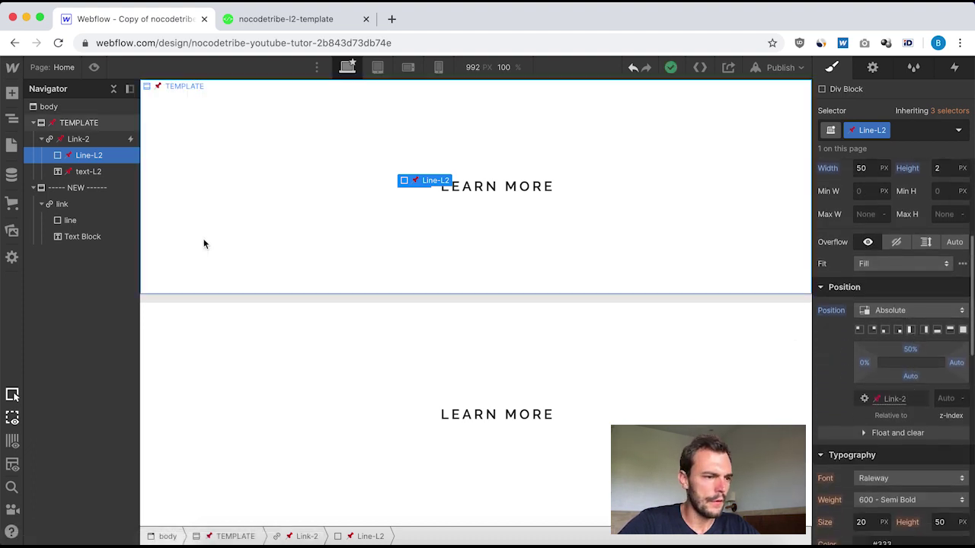
pyautogui.click(72, 220)
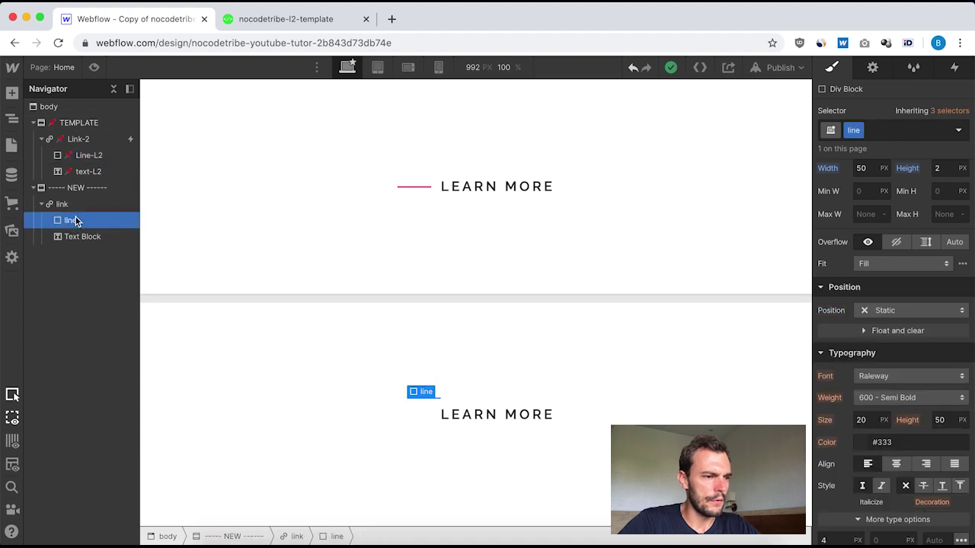
pyautogui.click(914, 310)
pyautogui.click(888, 343)
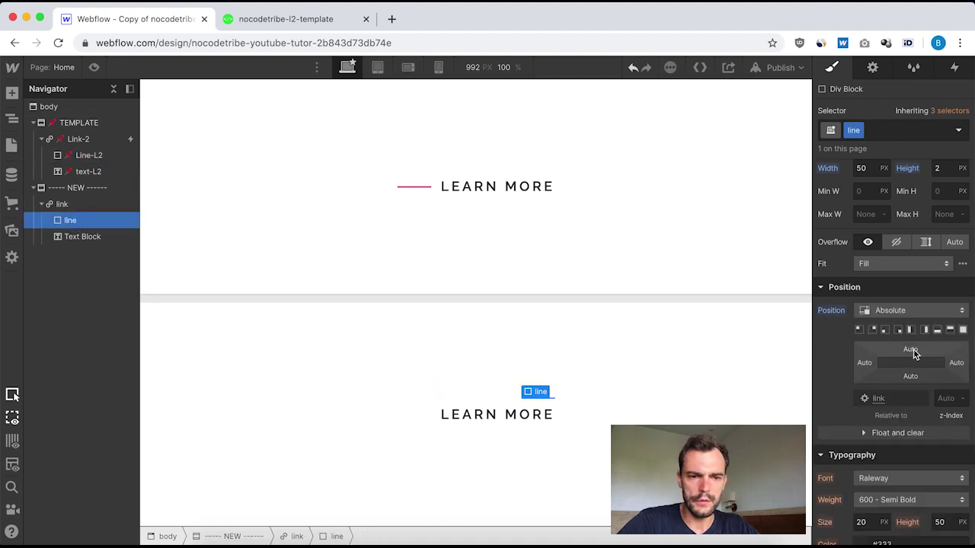
pyautogui.click(913, 348)
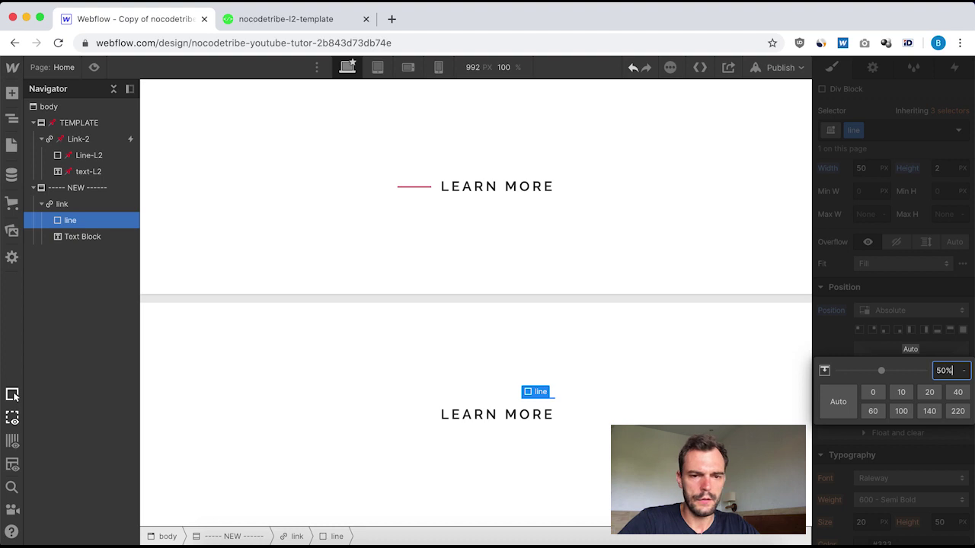
pyautogui.press('Return')
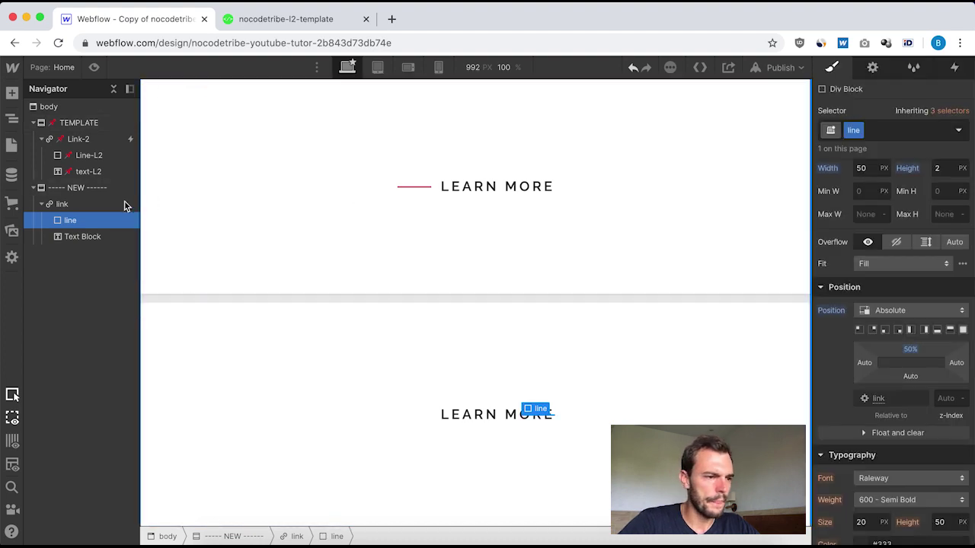
# Step: Set the line div's left offset to 0% to match Line-L2
pyautogui.click(90, 156)
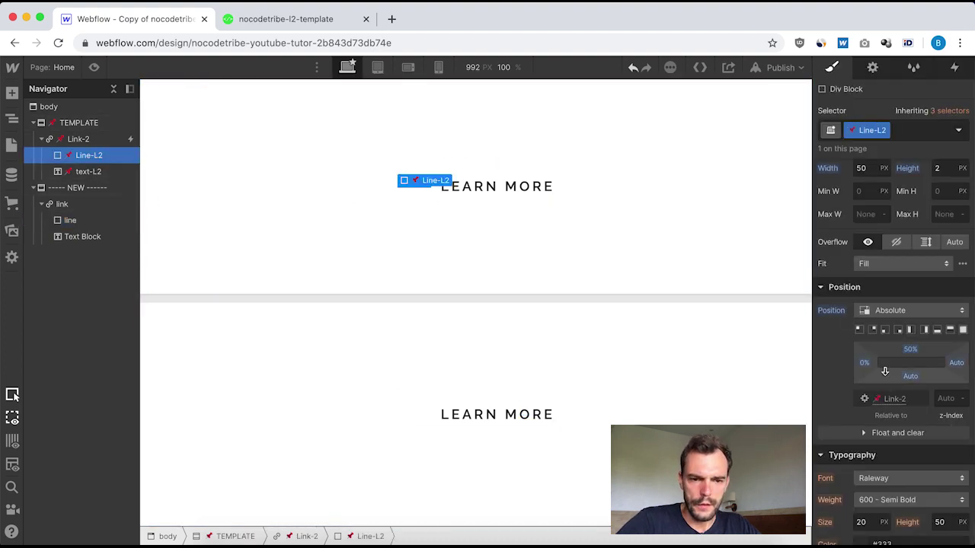
pyautogui.click(68, 221)
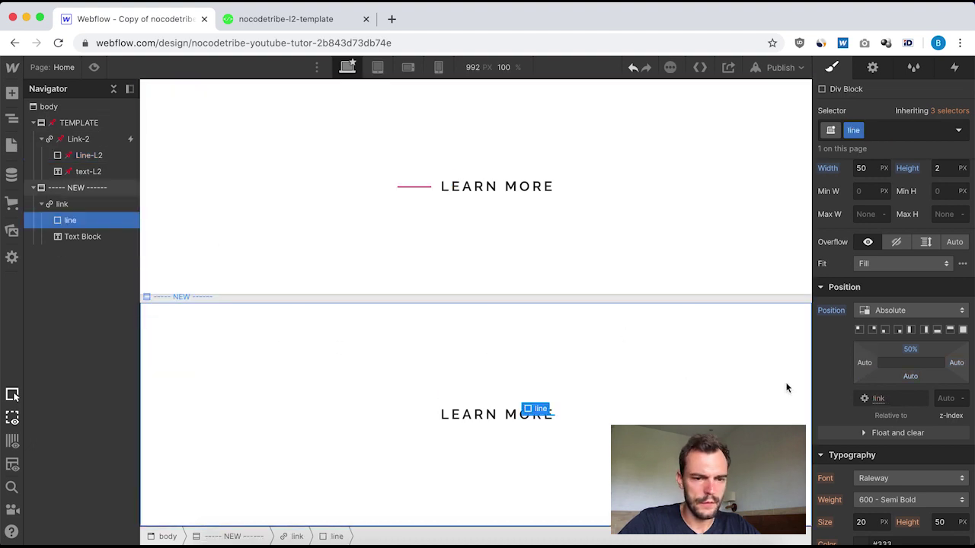
pyautogui.click(864, 363)
pyautogui.write('0%')
pyautogui.press('Return')
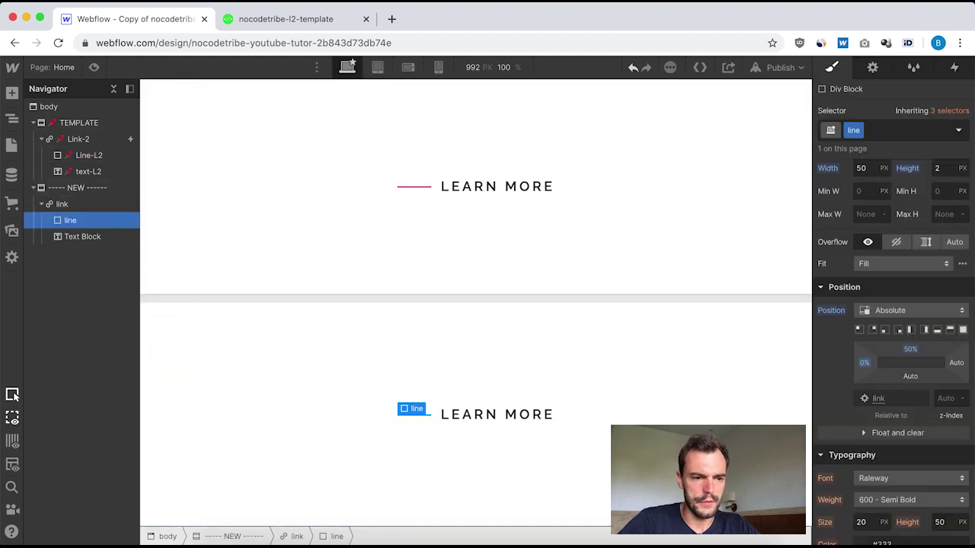
# Step: Copy Line-L2's background color #f65a68 and apply it as the background color of the NEW section's line div
pyautogui.click(92, 156)
pyautogui.scroll(-6, 860, 415)
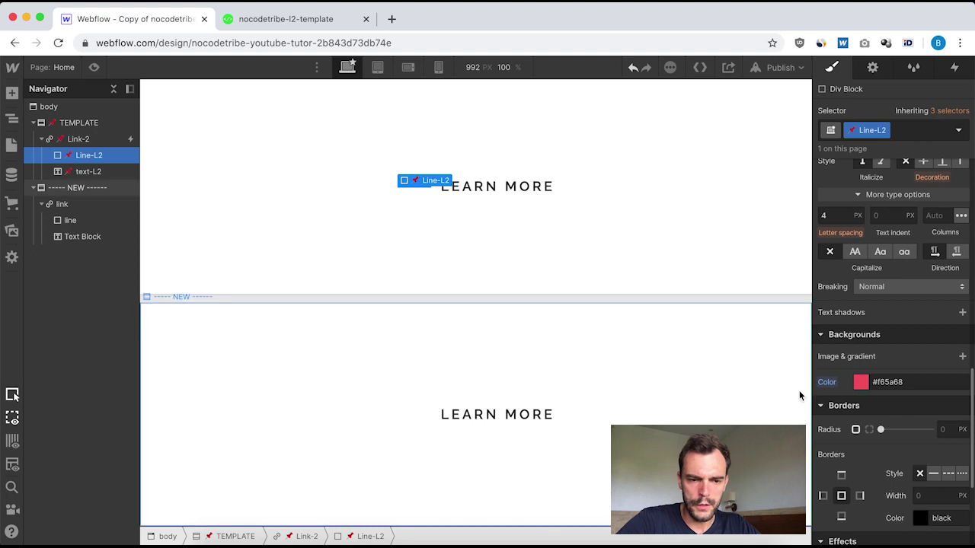
pyautogui.click(886, 382)
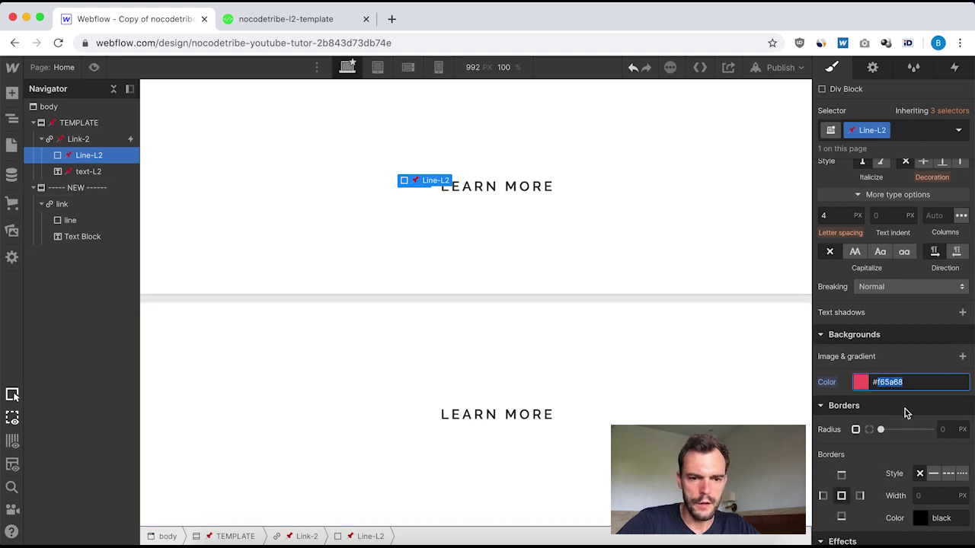
pyautogui.scroll(-3, 904, 409)
pyautogui.scroll(4, 904, 409)
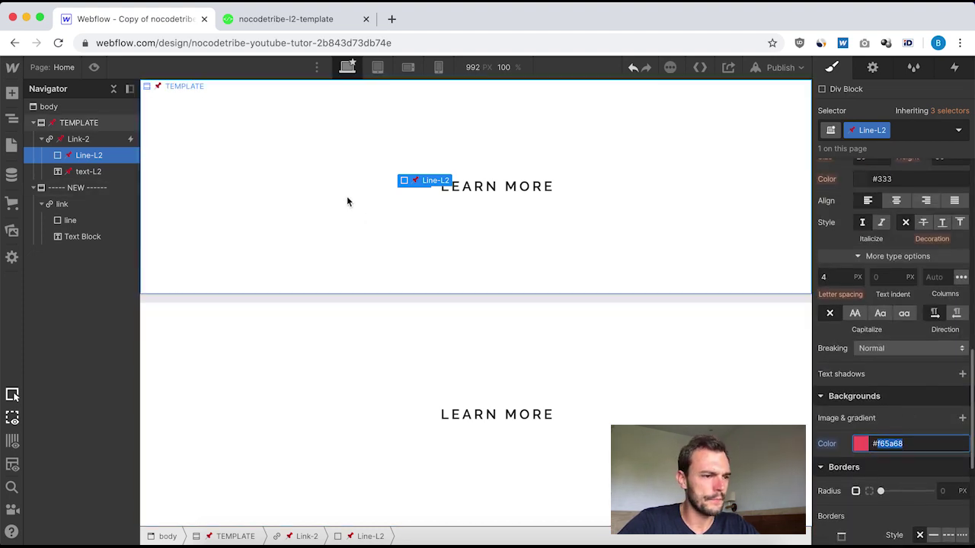
pyautogui.click(76, 220)
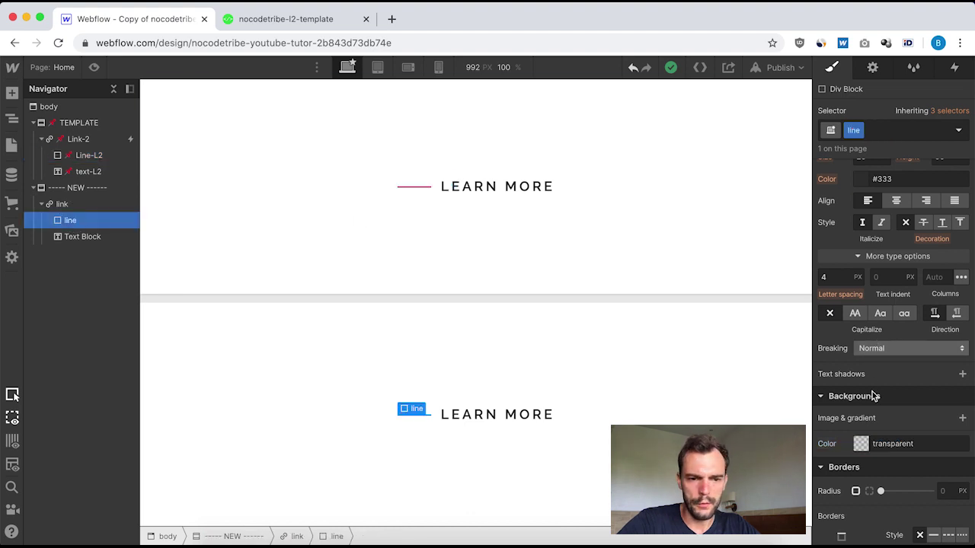
pyautogui.click(890, 443)
pyautogui.write('#f65a68')
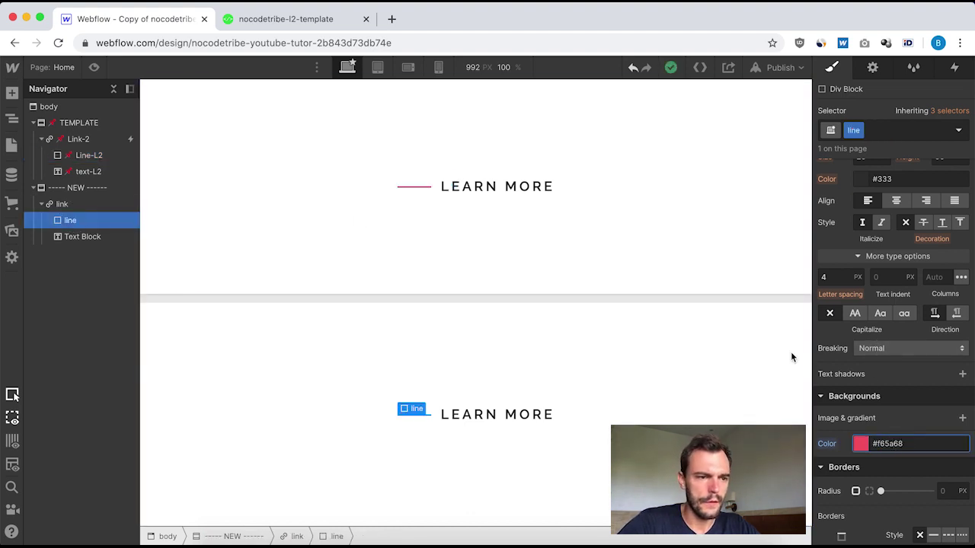
# Step: Review text-L2's styles and give the new link's text block the class "text"
pyautogui.click(80, 159)
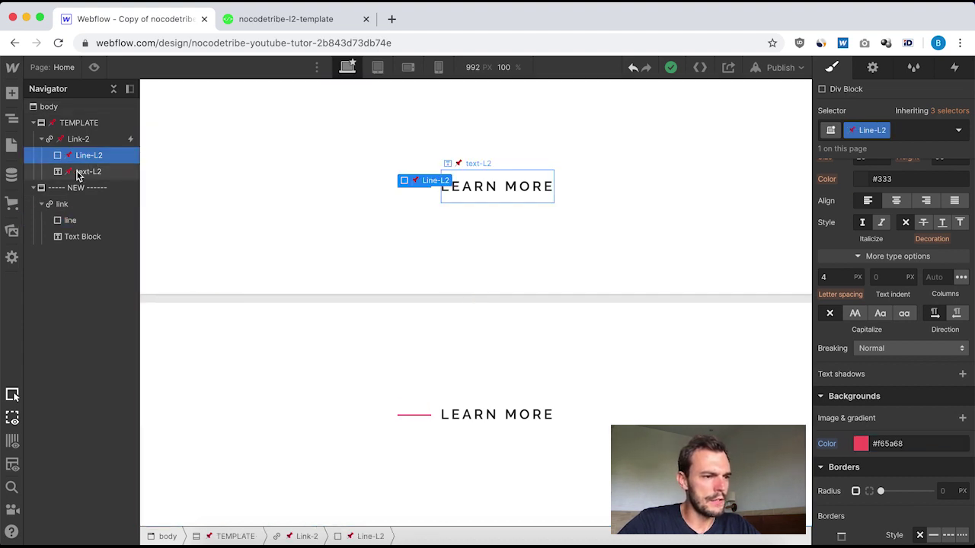
pyautogui.click(89, 172)
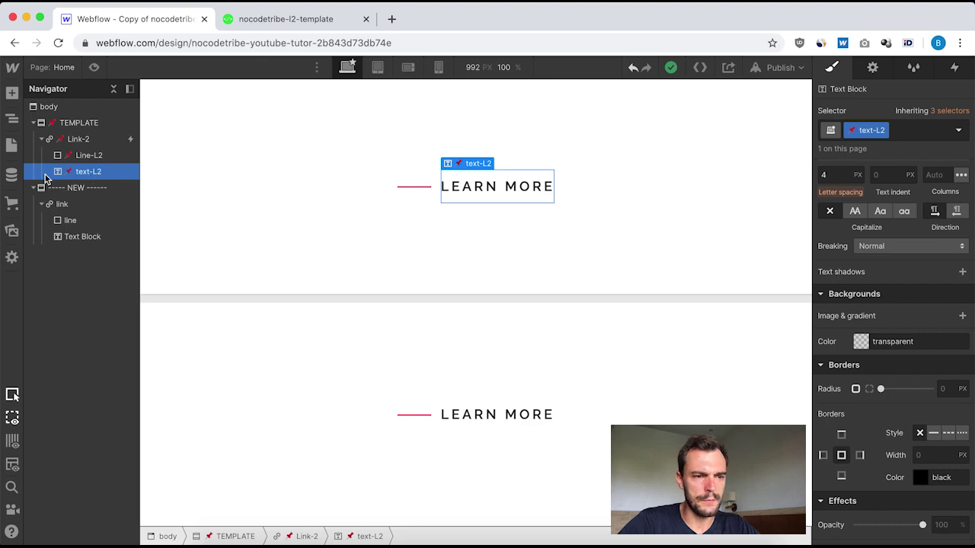
pyautogui.scroll(10, 917, 290)
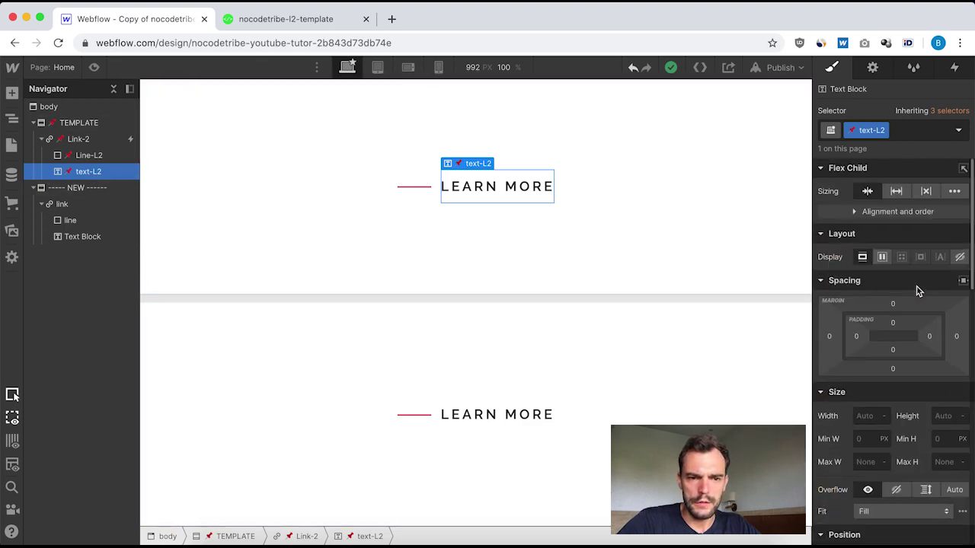
pyautogui.scroll(-15, 918, 291)
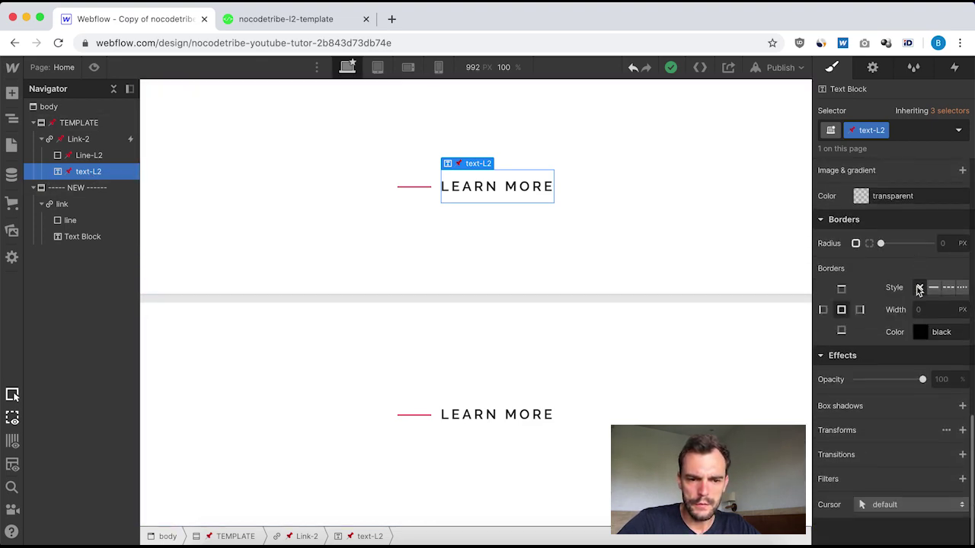
pyautogui.scroll(15, 918, 288)
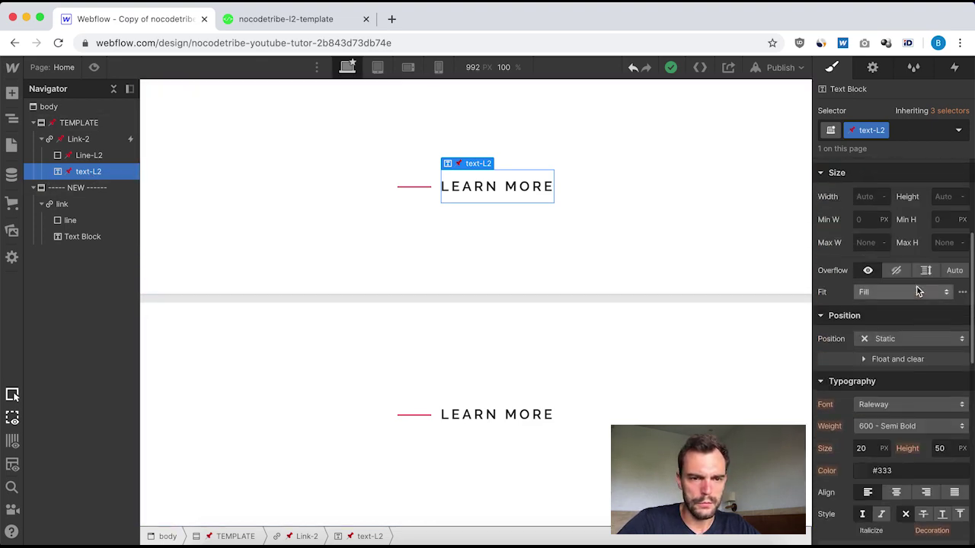
pyautogui.click(77, 237)
pyautogui.click(869, 133)
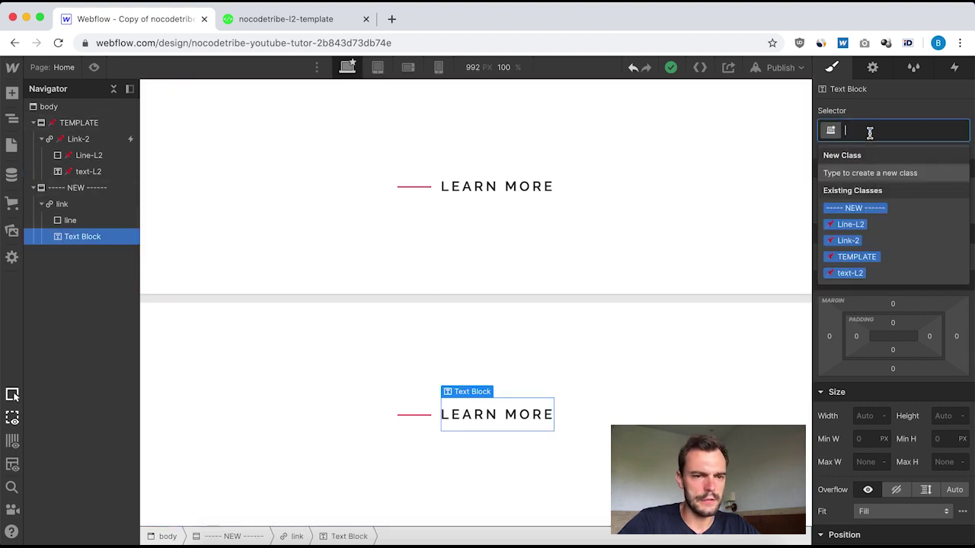
pyautogui.write('text')
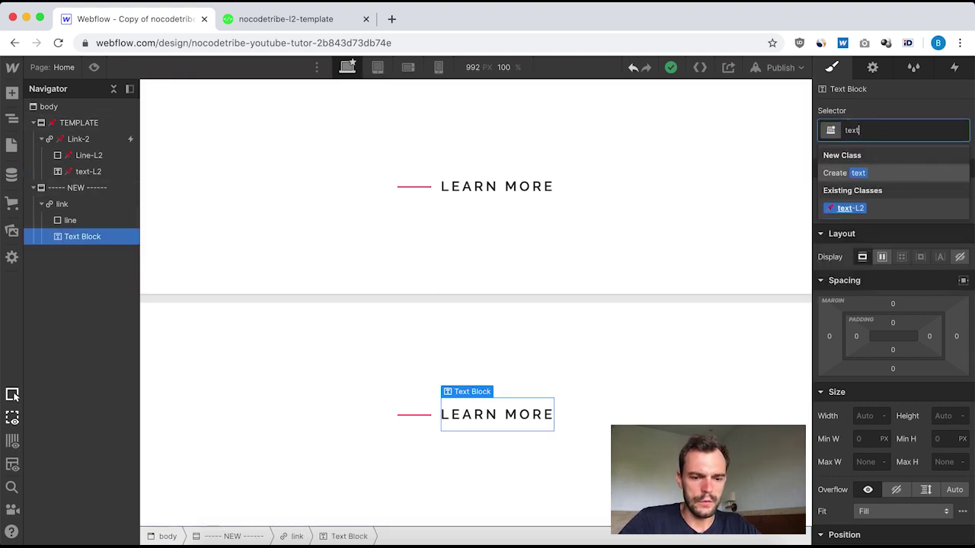
pyautogui.press('Return')
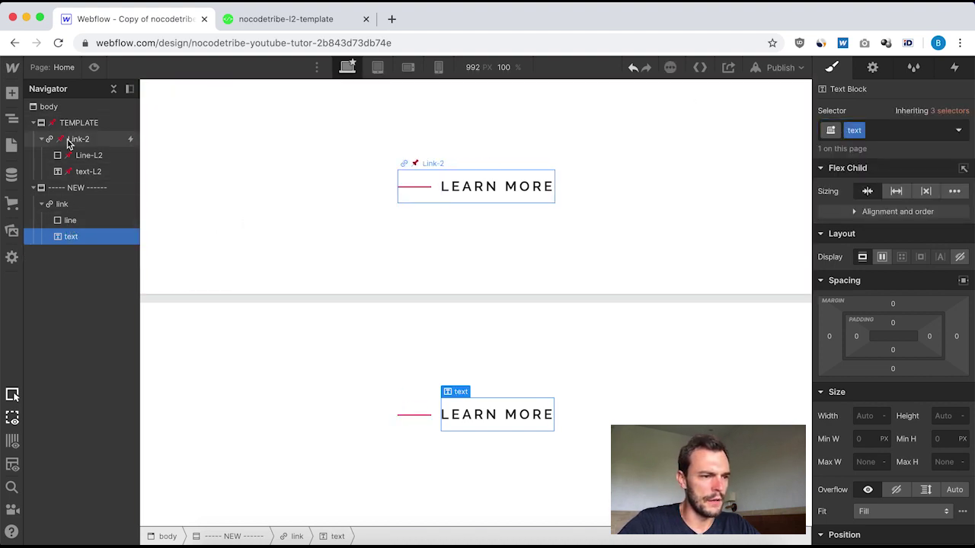
pyautogui.click(644, 391)
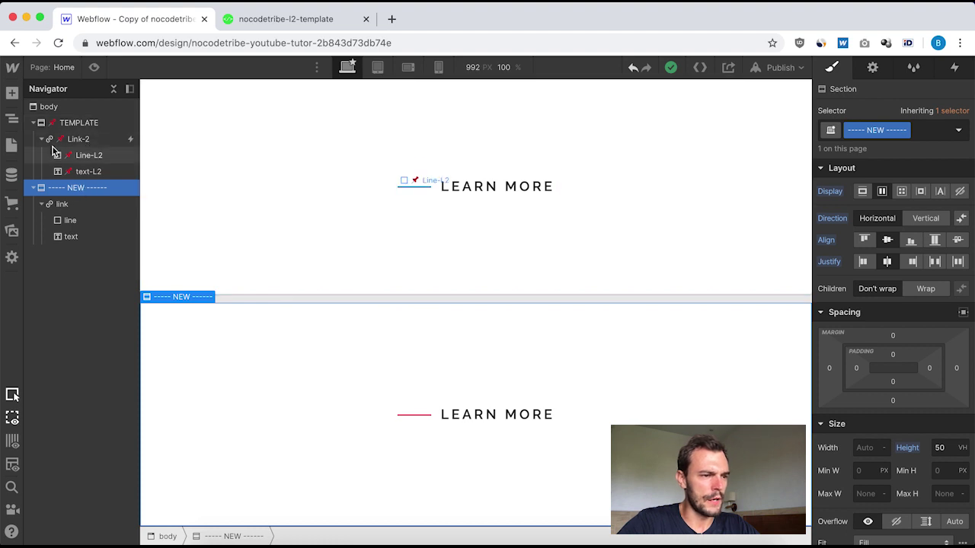
# Step: Examine each action's timing and values in Link-2's mouse hover animation "[L2] Hover on link"
pyautogui.click(76, 139)
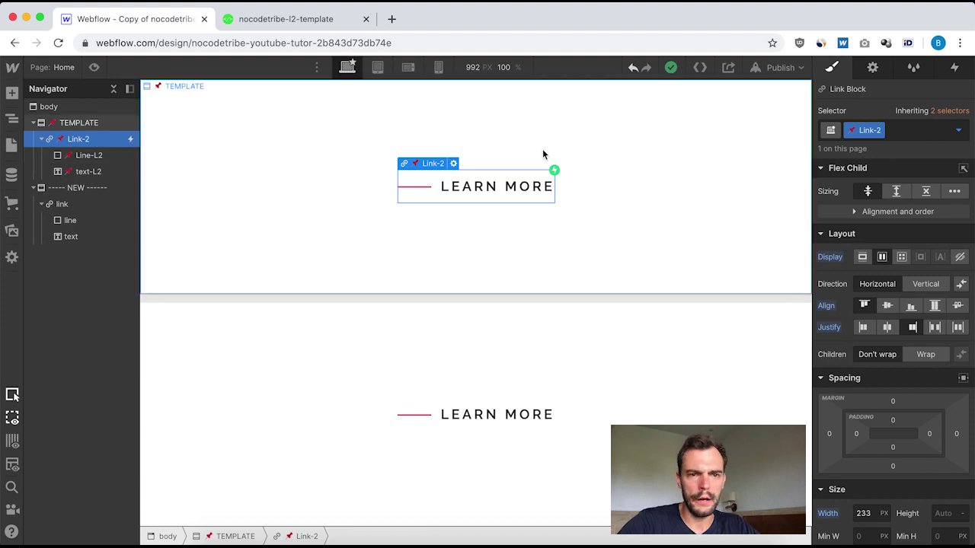
pyautogui.click(955, 68)
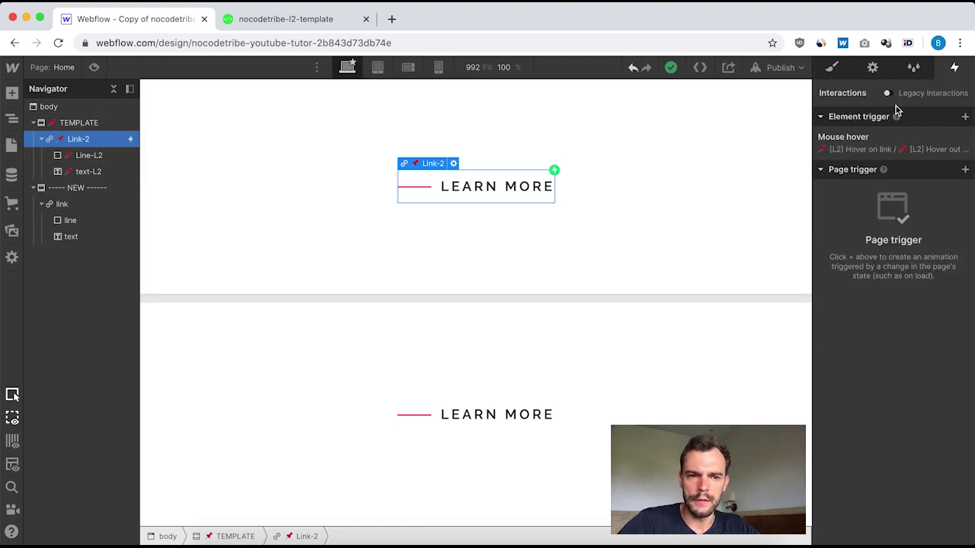
pyautogui.click(853, 144)
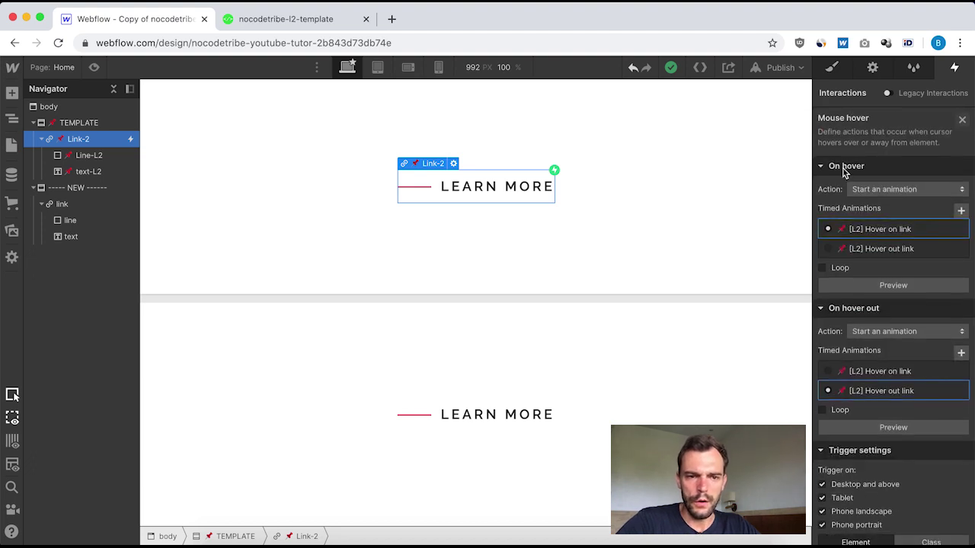
pyautogui.click(875, 230)
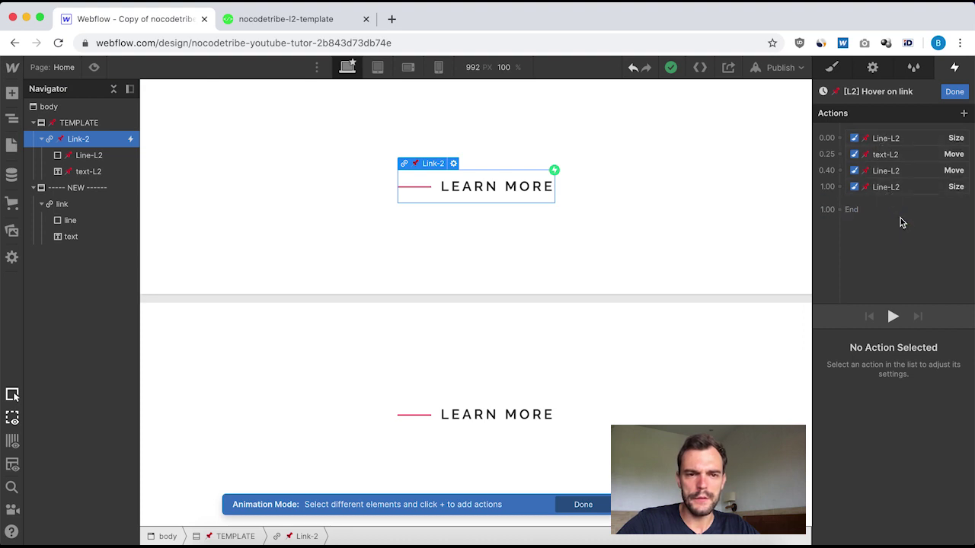
pyautogui.click(880, 140)
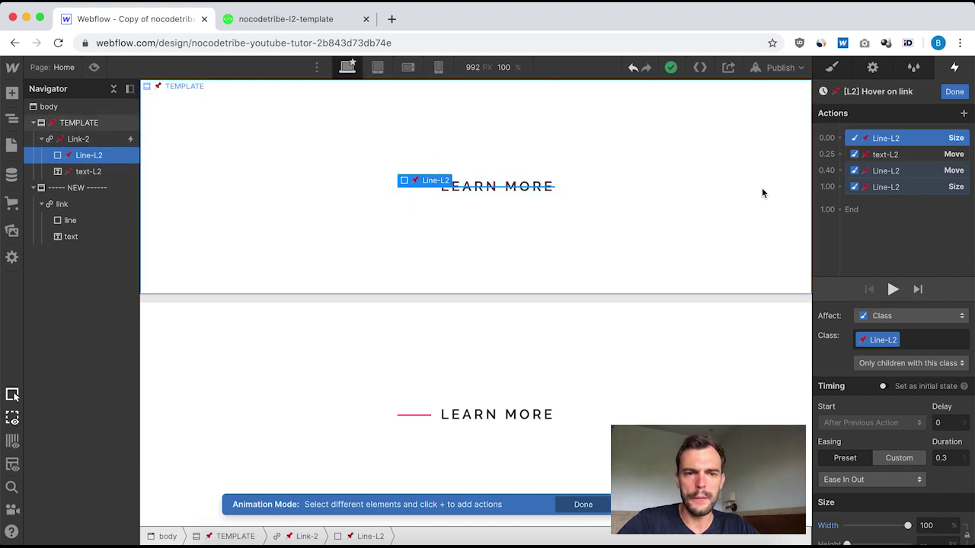
pyautogui.click(886, 154)
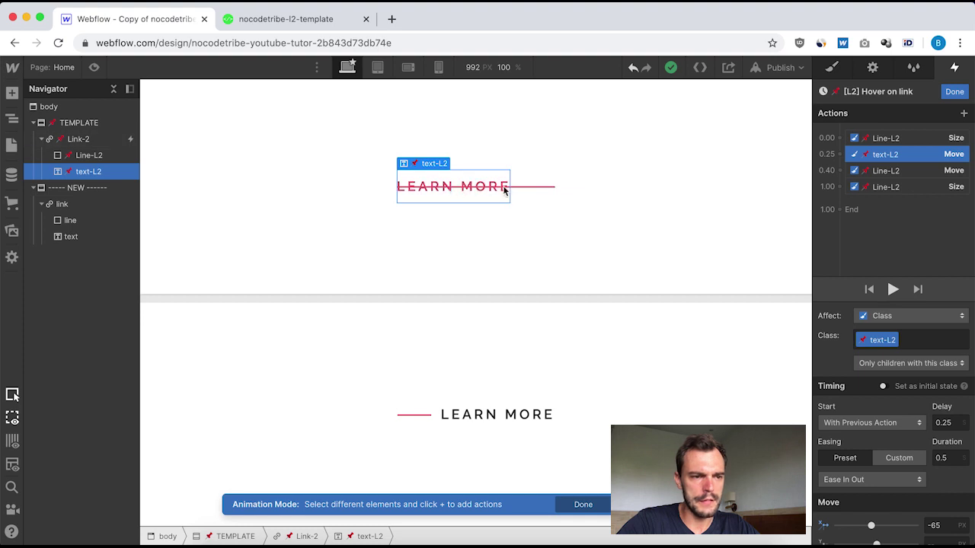
pyautogui.click(883, 172)
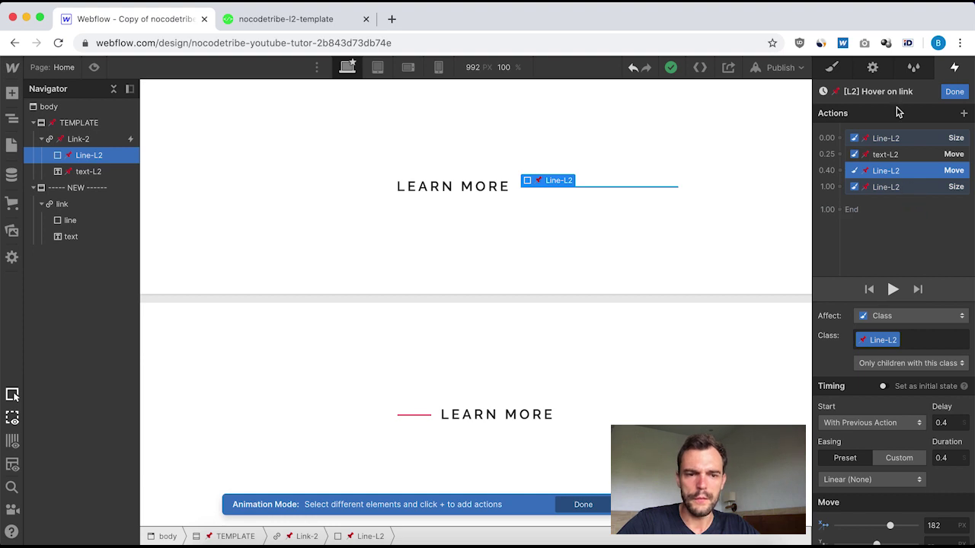
pyautogui.click(883, 190)
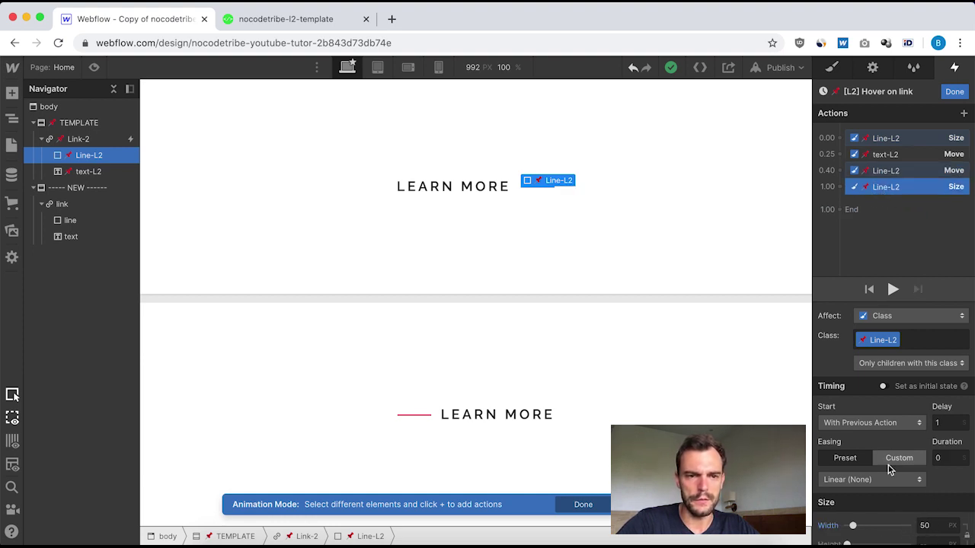
pyautogui.click(887, 140)
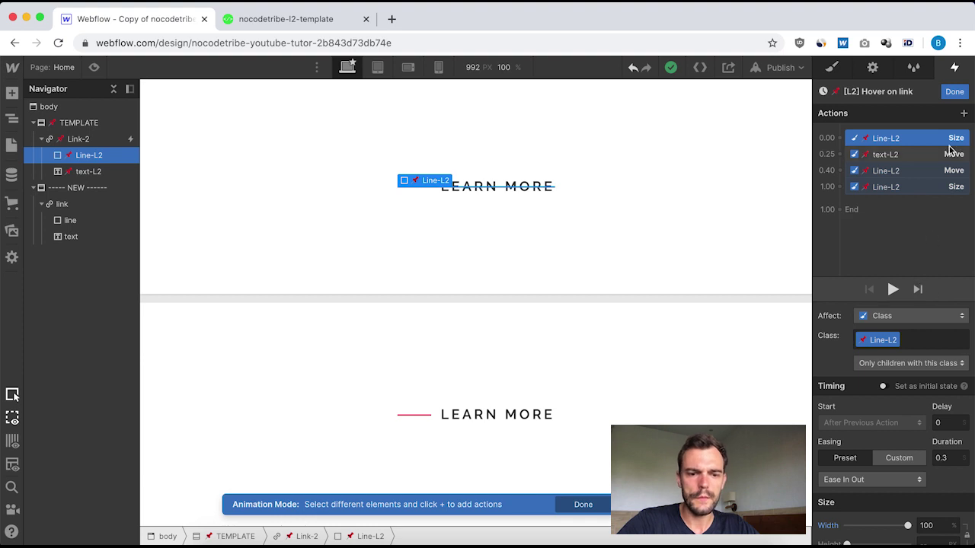
pyautogui.click(956, 93)
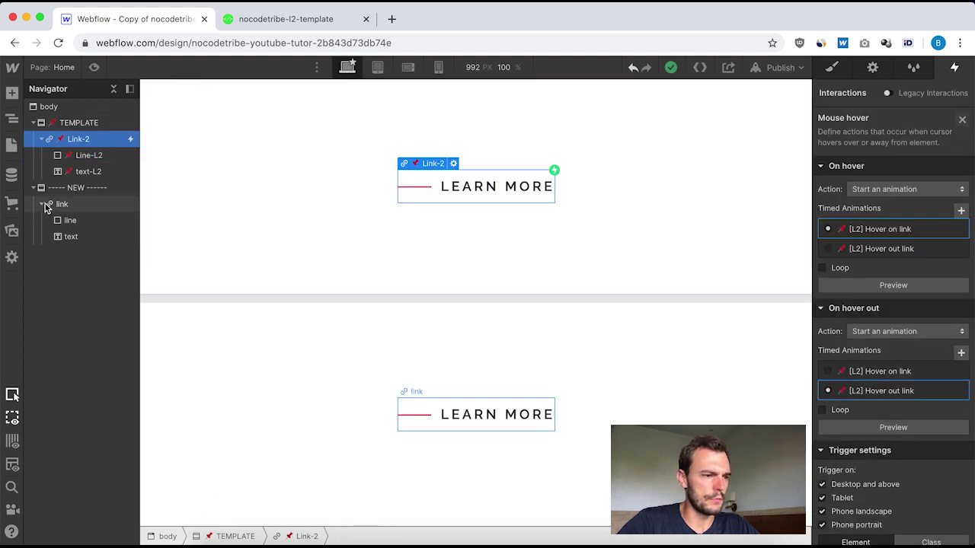
# Step: Add a Mouse hover trigger to the new link and set its On hover action to Start an animation
pyautogui.click(75, 207)
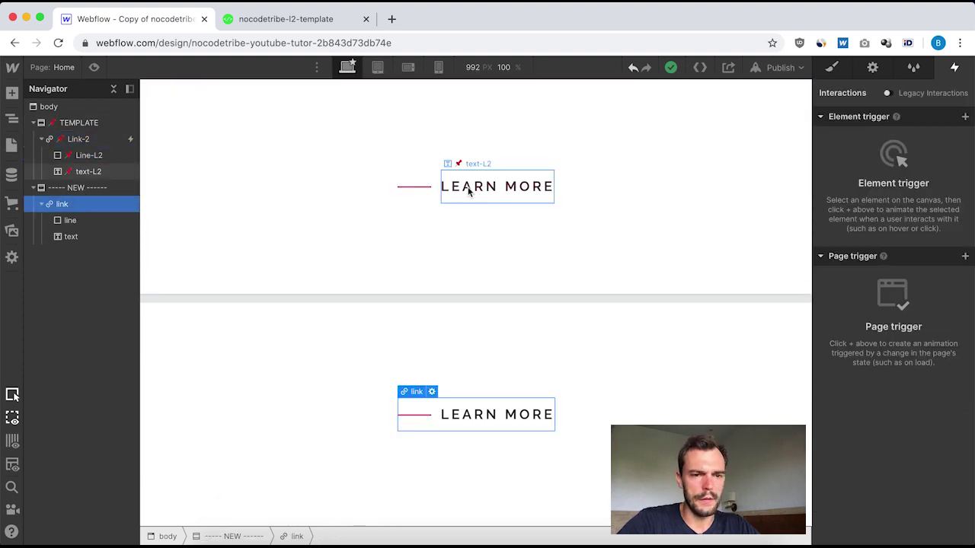
pyautogui.click(965, 118)
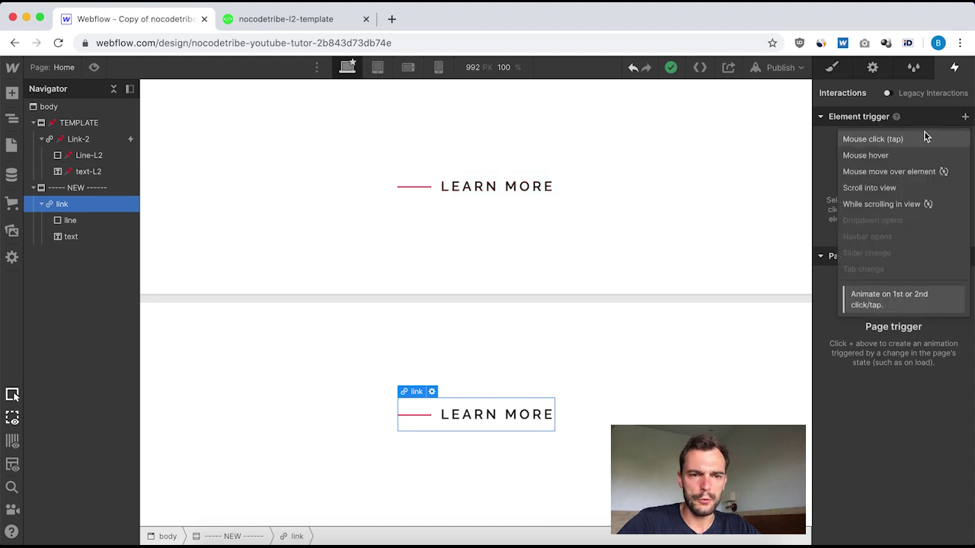
pyautogui.click(864, 157)
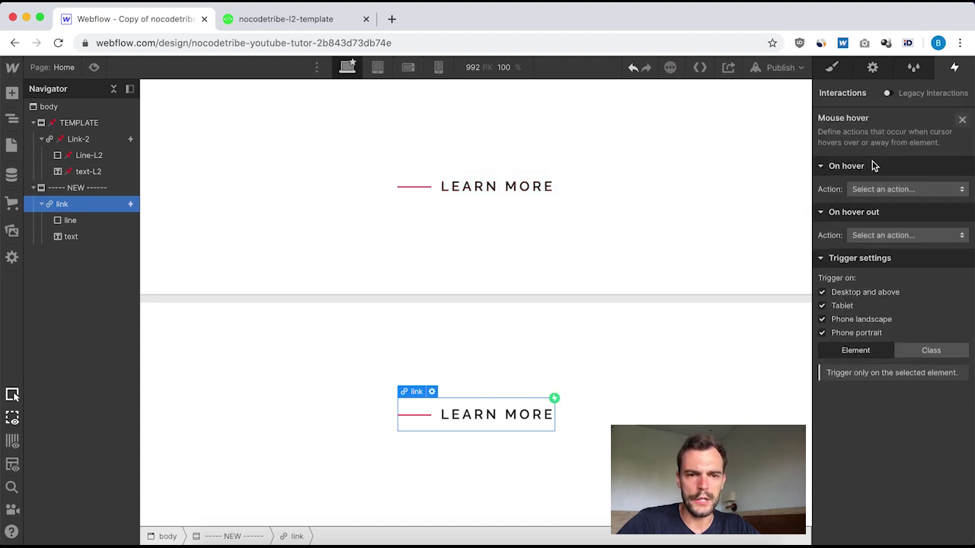
pyautogui.click(955, 187)
pyautogui.click(929, 193)
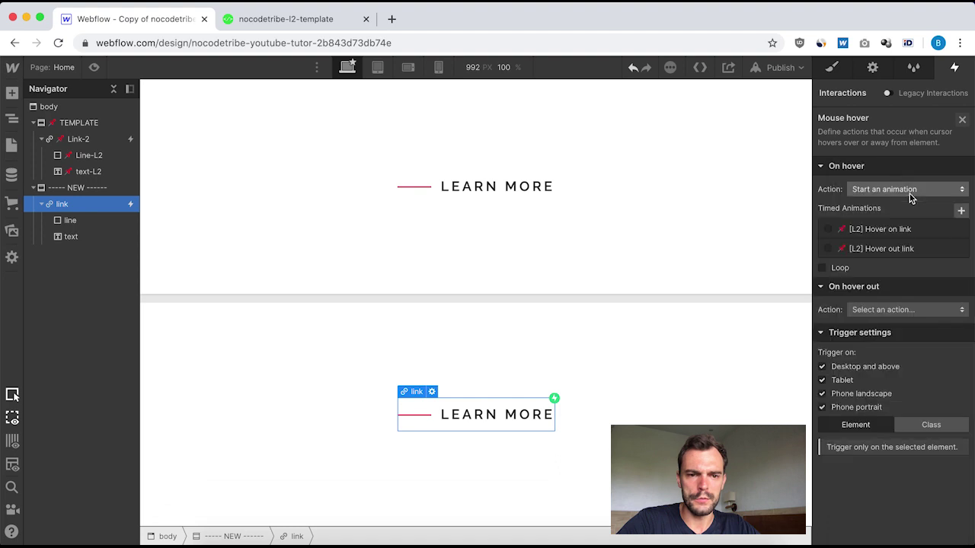
# Step: Create a timed animation named "hover ON link" for the new link's On hover action
pyautogui.click(962, 211)
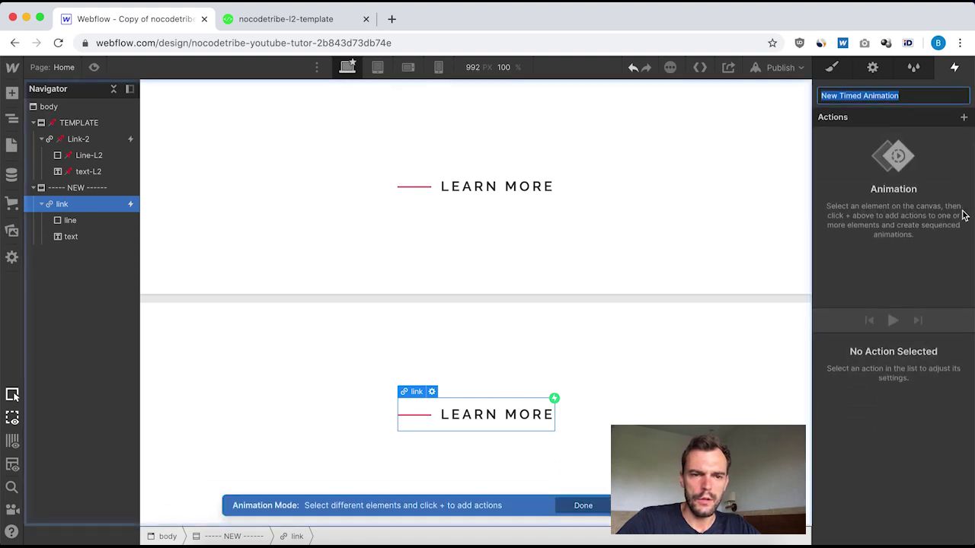
pyautogui.write('hover ON link')
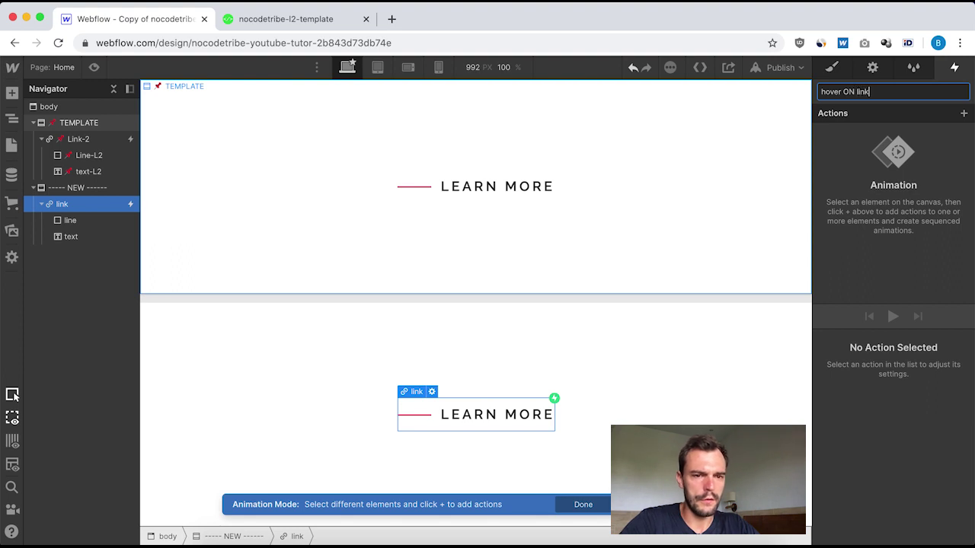
pyautogui.press('Return')
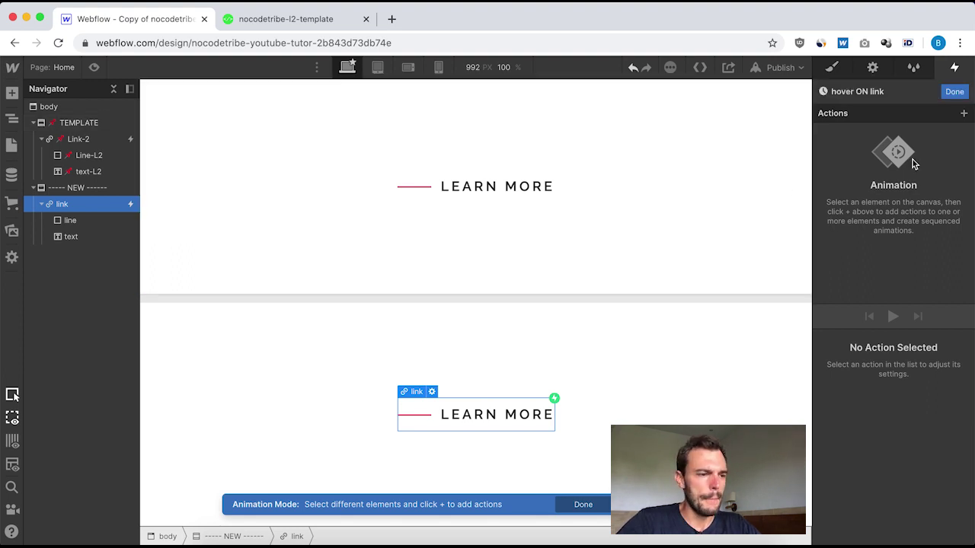
# Step: Add a Size action for the line to the hover ON link animation with 0.3 s duration, Ease In Out easing and 100% width
pyautogui.click(75, 224)
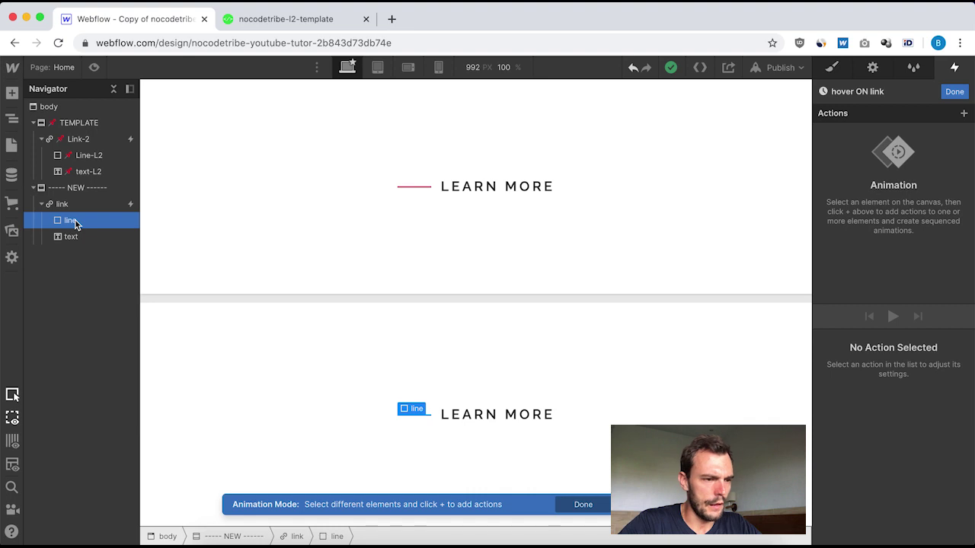
pyautogui.click(964, 115)
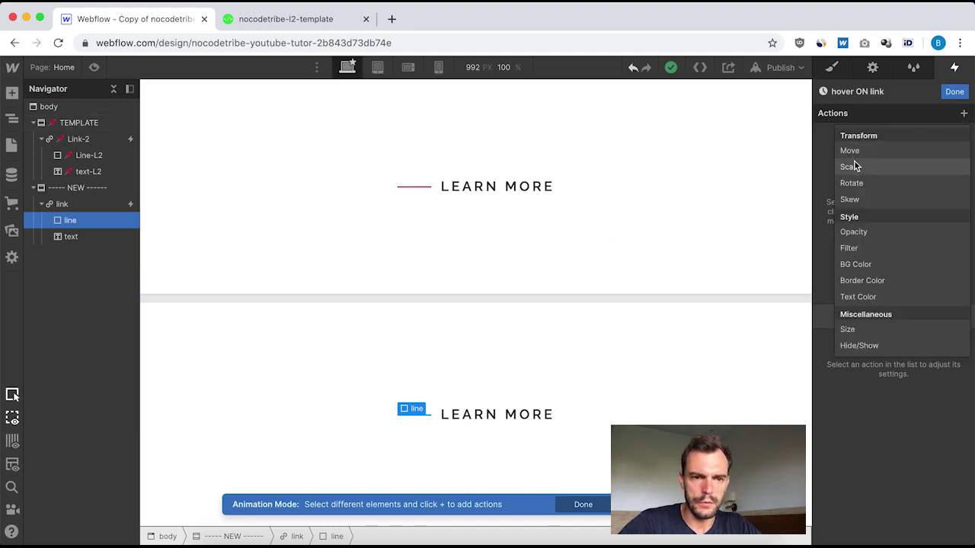
pyautogui.click(858, 334)
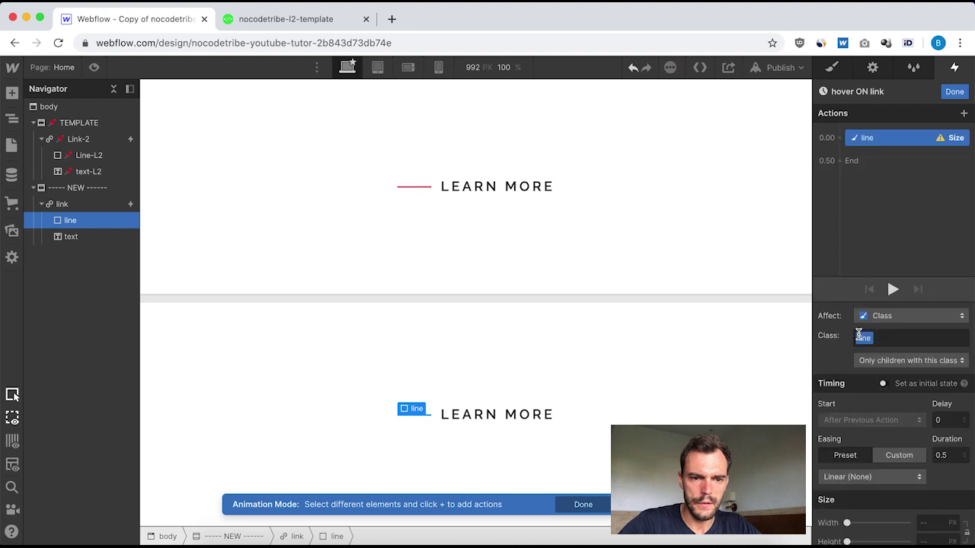
pyautogui.click(949, 456)
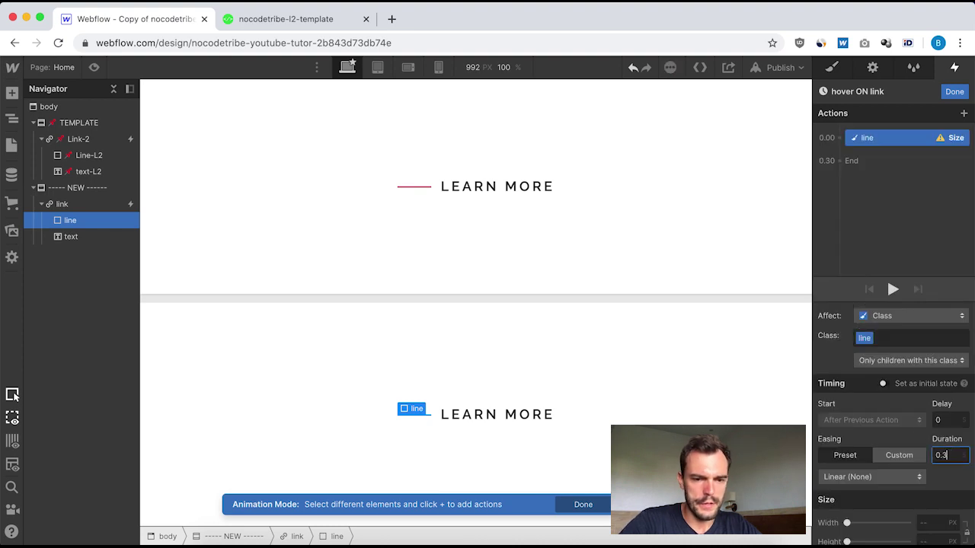
pyautogui.click(853, 477)
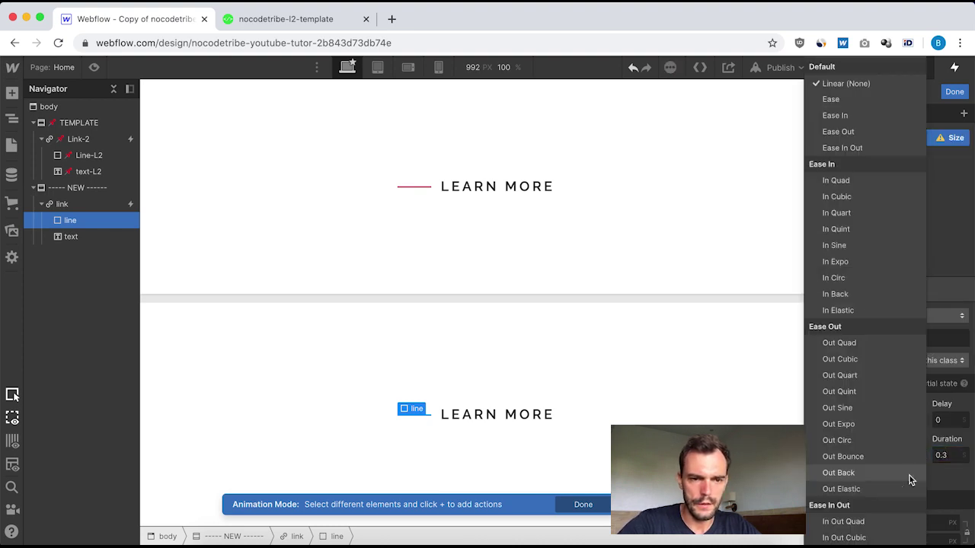
pyautogui.click(856, 148)
pyautogui.click(925, 523)
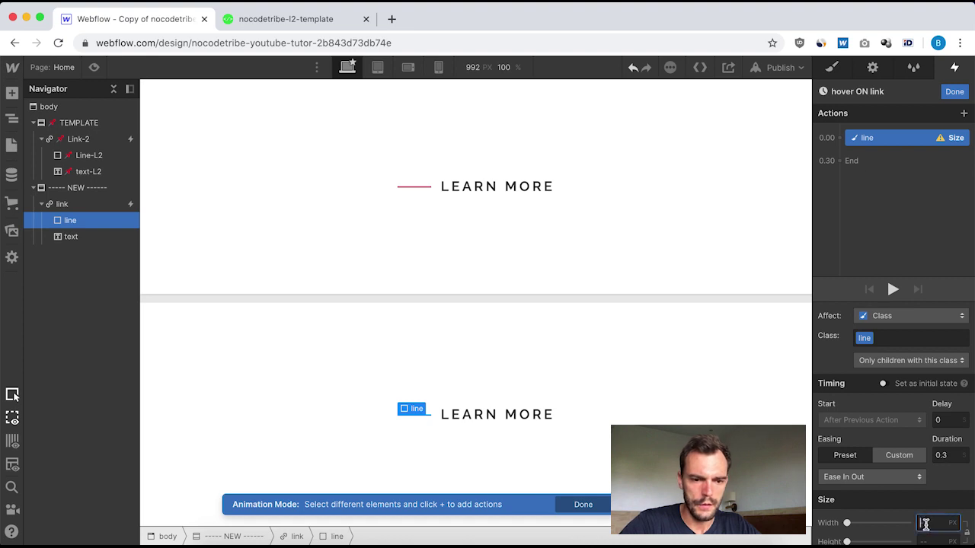
pyautogui.write('100%')
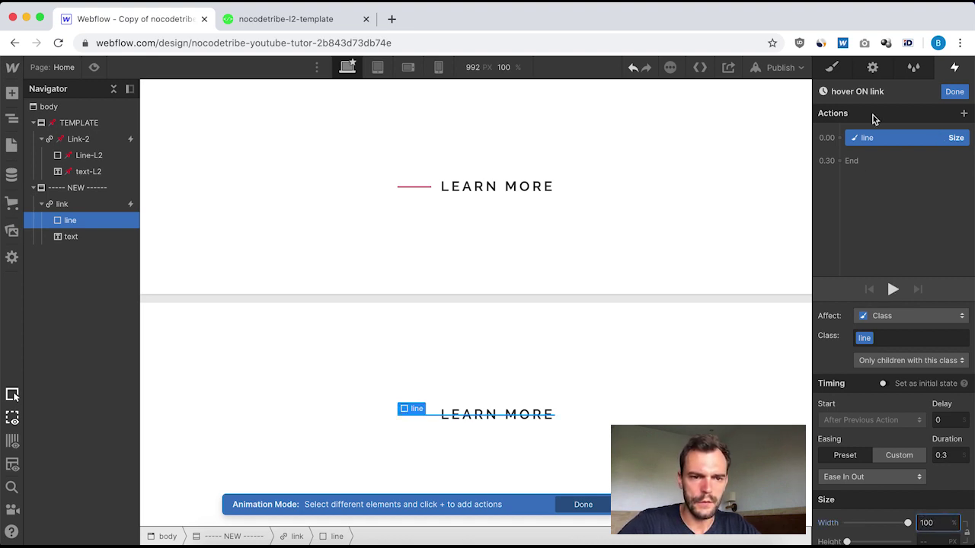
pyautogui.click(954, 92)
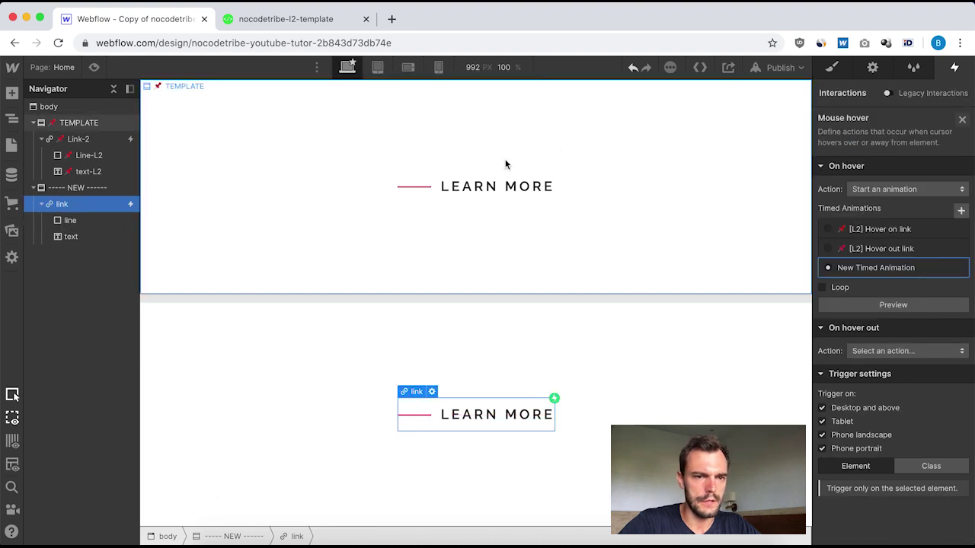
# Step: Review the timing, easing and values of the first Line-L2 Size action and the text-L2 Move action in the template's [L2] Hover on link animation
pyautogui.click(448, 177)
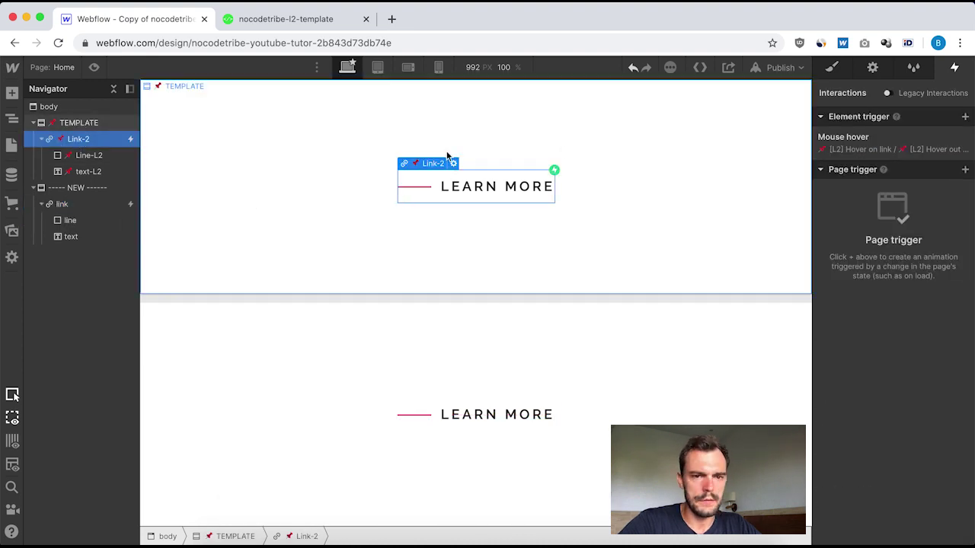
pyautogui.click(876, 154)
pyautogui.click(885, 226)
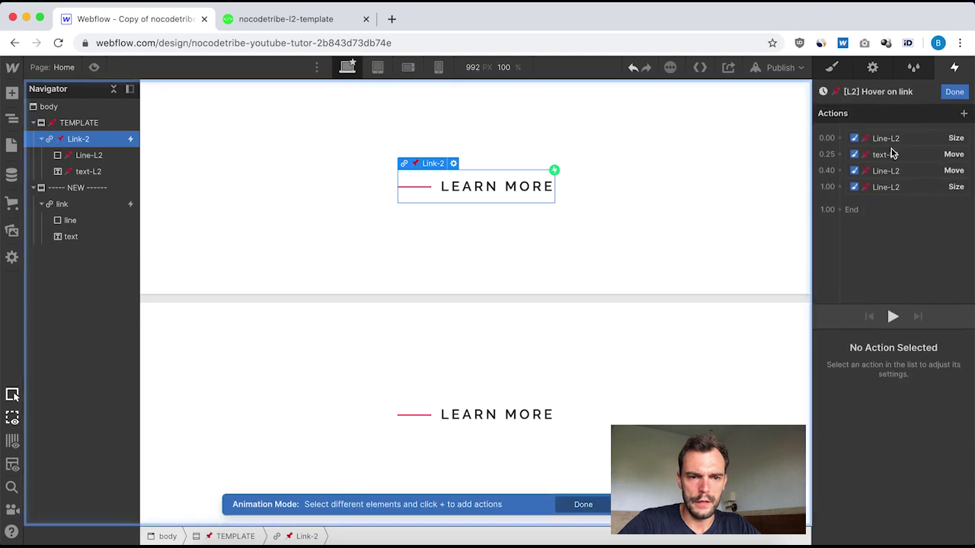
pyautogui.click(886, 139)
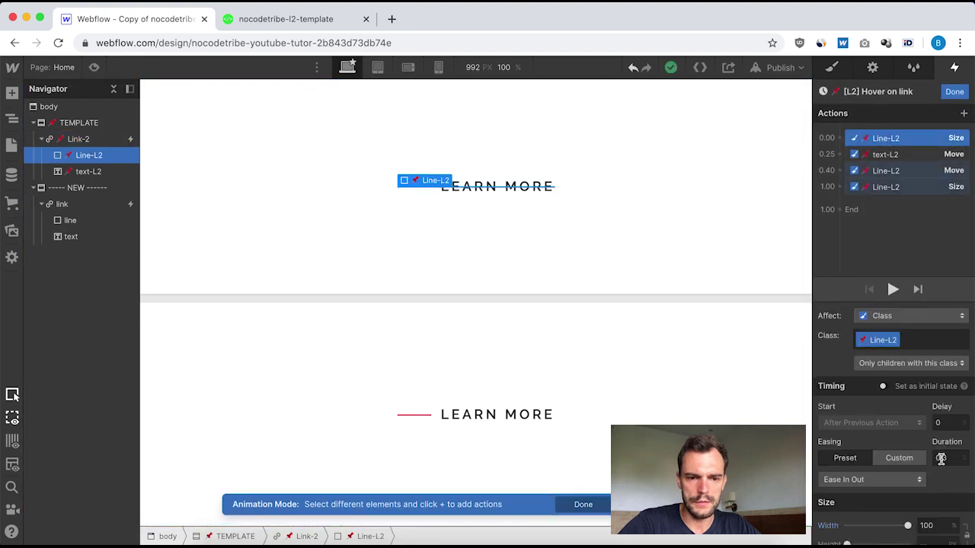
pyautogui.click(882, 155)
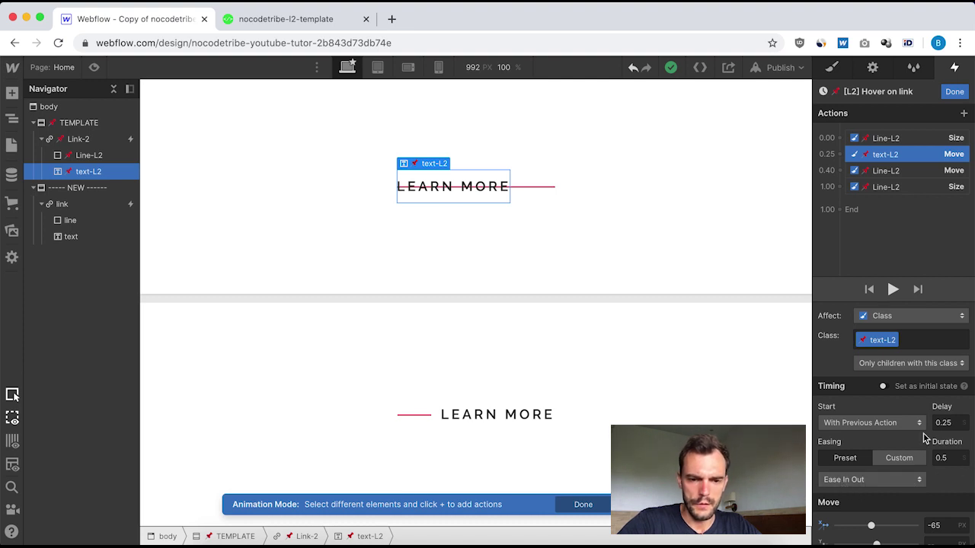
pyautogui.scroll(-1, 940, 432)
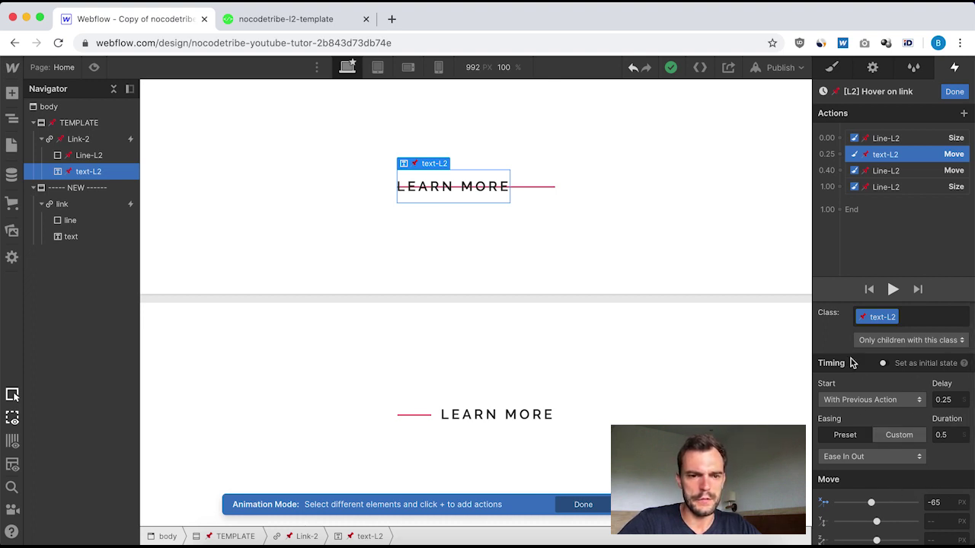
pyautogui.click(955, 92)
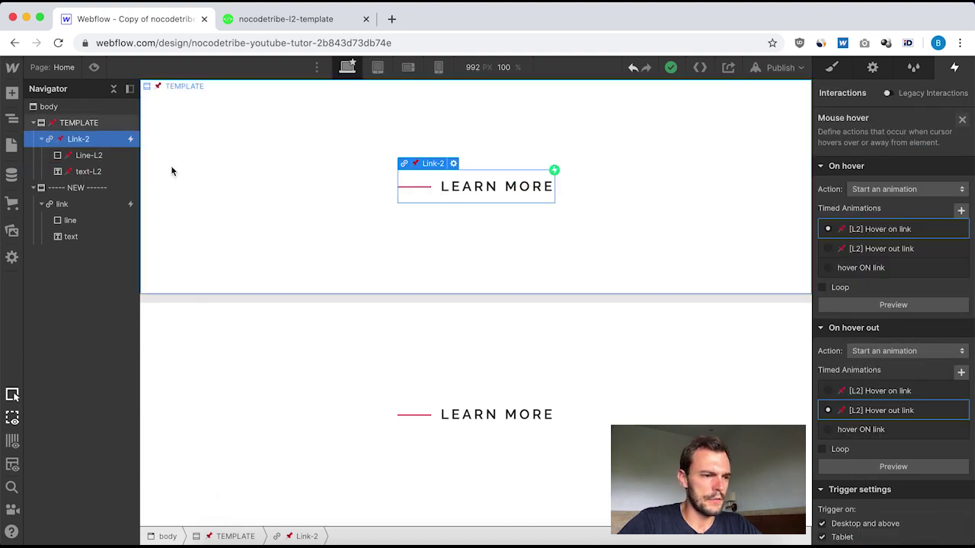
# Step: Add a Move action for the new link's text to the hover ON link animation, starting with the line's Size action
pyautogui.click(61, 205)
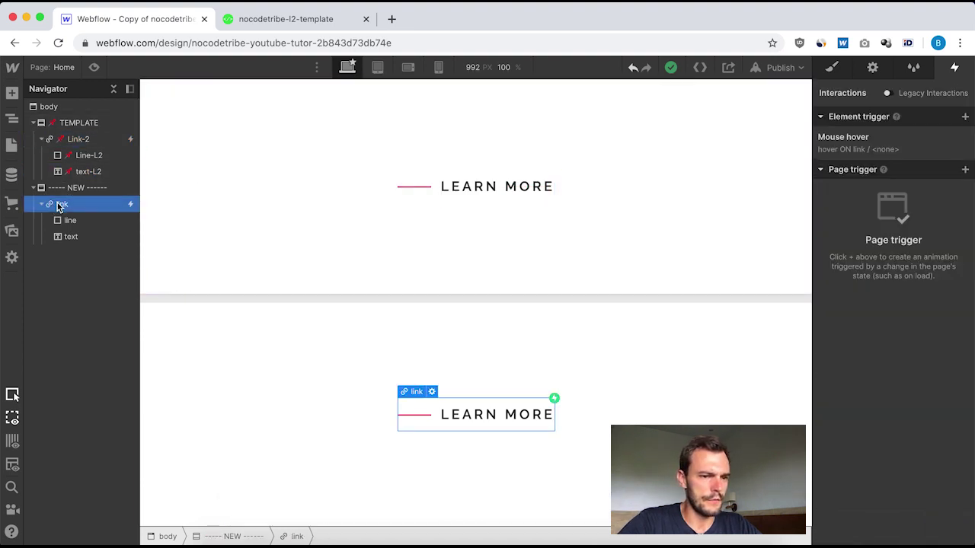
pyautogui.click(880, 149)
pyautogui.click(868, 268)
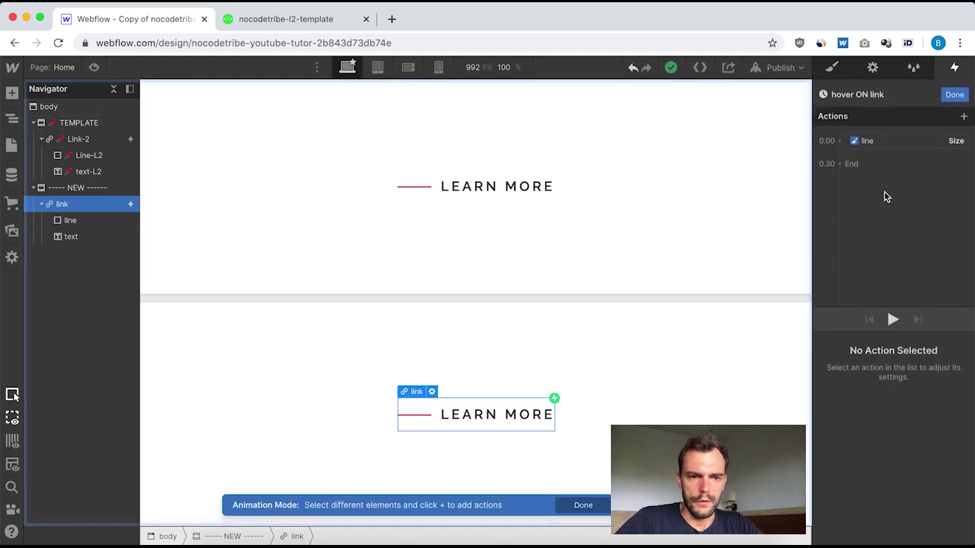
pyautogui.click(72, 237)
pyautogui.click(856, 150)
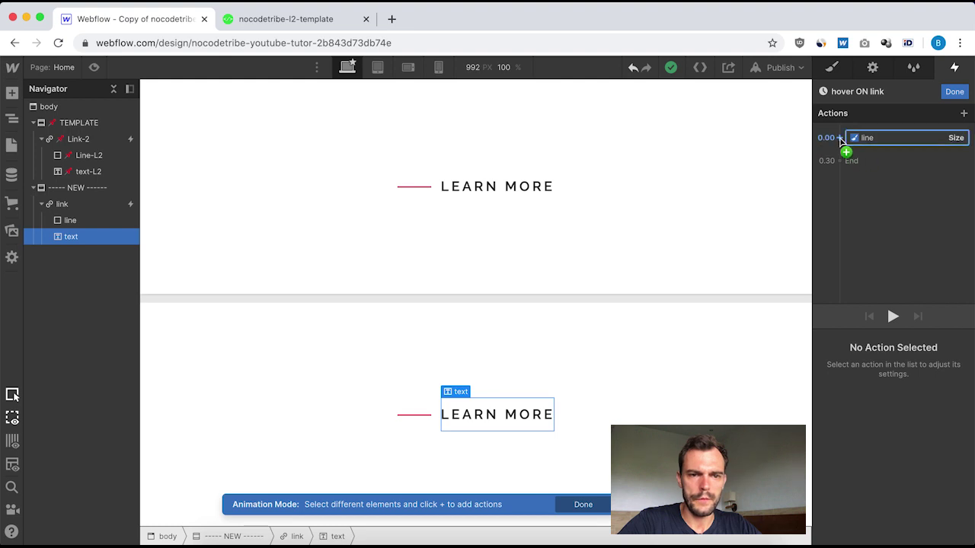
pyautogui.click(833, 179)
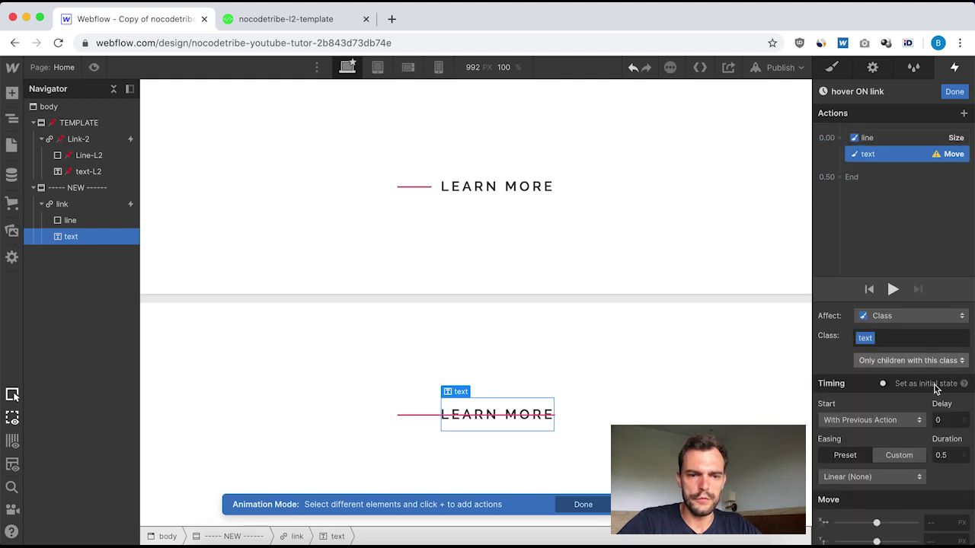
# Step: Give the text's Move action a delay of 25, a horizontal move of -65 px and Ease In Out easing
pyautogui.click(941, 419)
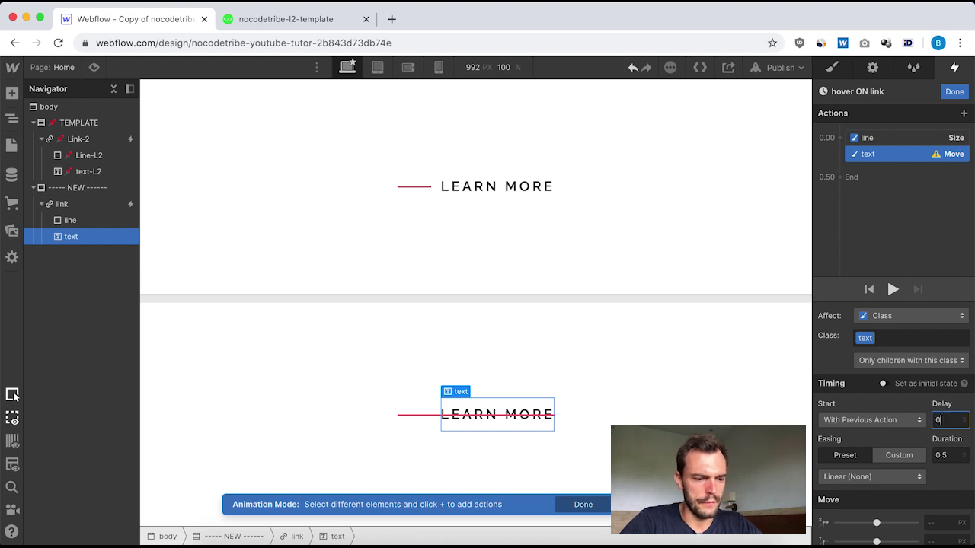
pyautogui.write('25')
pyautogui.click(952, 457)
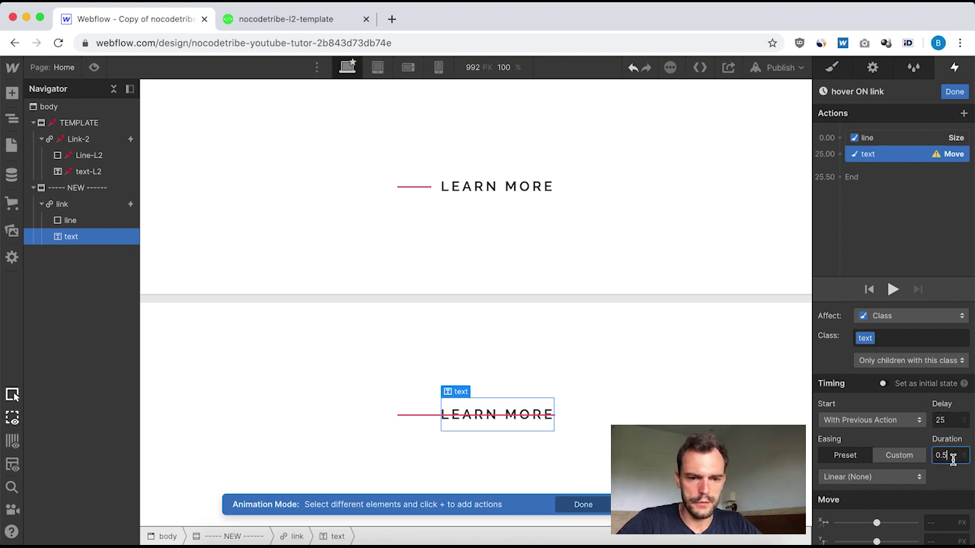
pyautogui.click(933, 524)
pyautogui.write('-65')
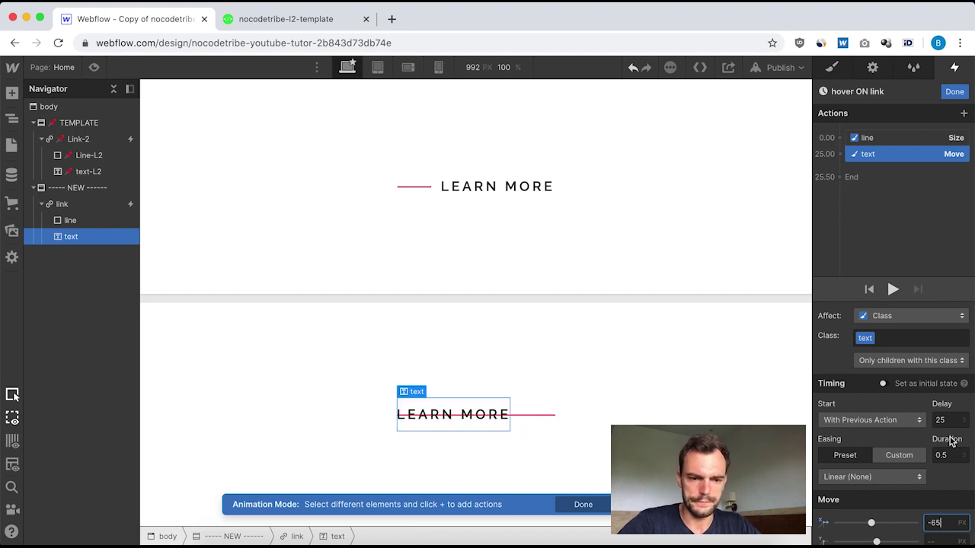
pyautogui.click(889, 477)
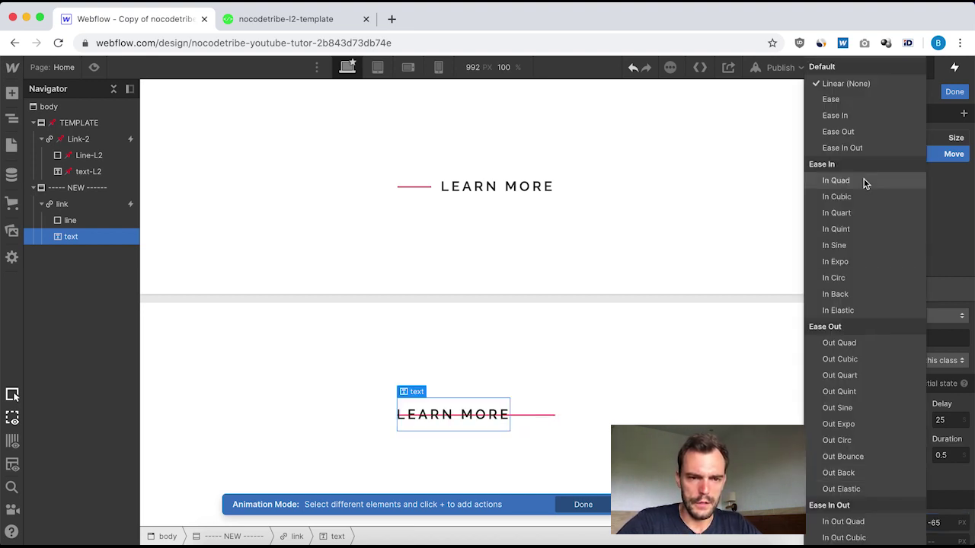
pyautogui.click(859, 147)
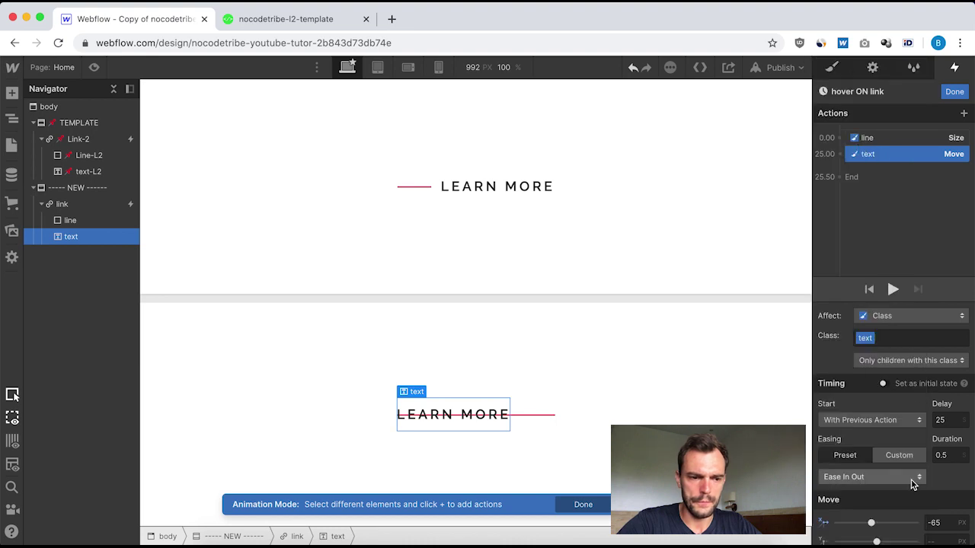
pyautogui.click(953, 92)
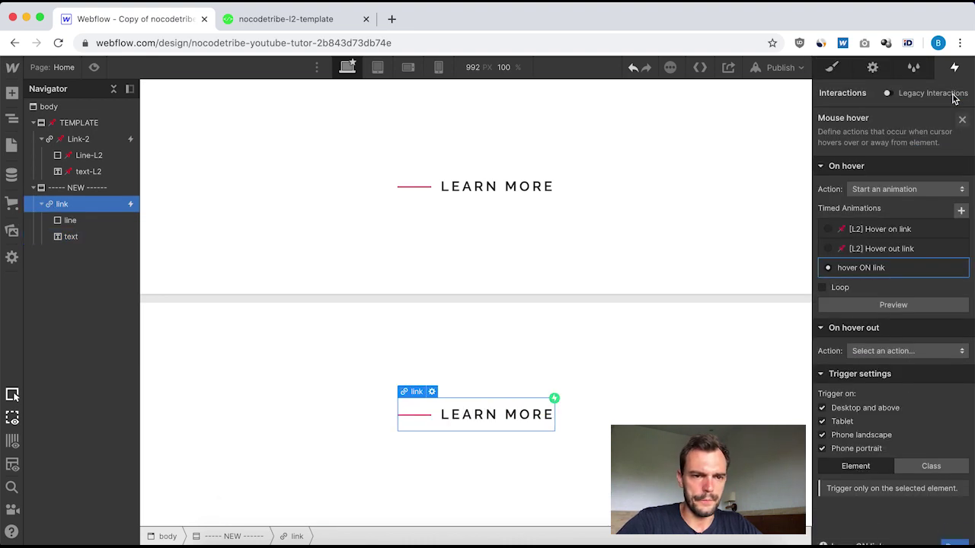
# Step: Examine the text-L2 and Line-L2 Move actions in Link-2's [L2] Hover on link animation, including their delay, duration, easing and X values
pyautogui.click(79, 138)
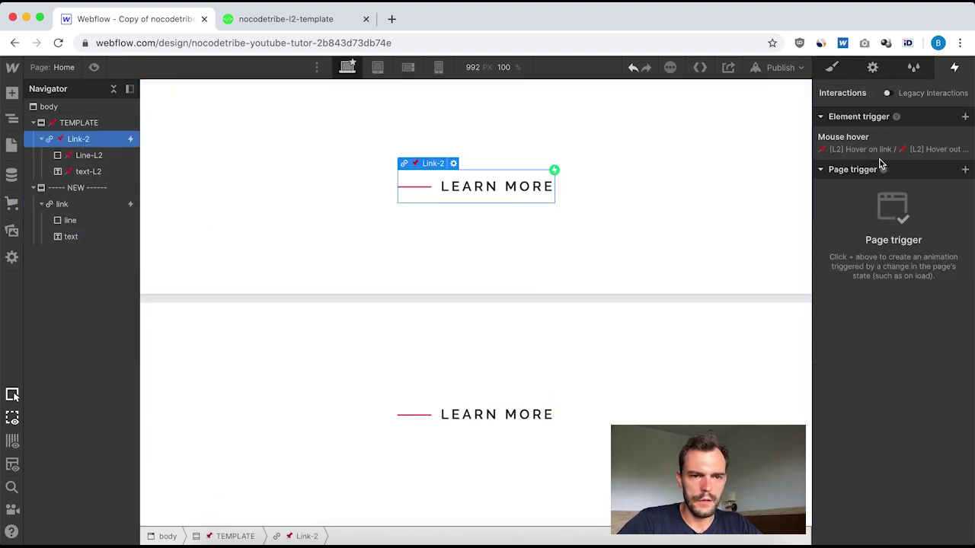
pyautogui.click(884, 147)
pyautogui.scroll(-2, 891, 226)
pyautogui.click(884, 200)
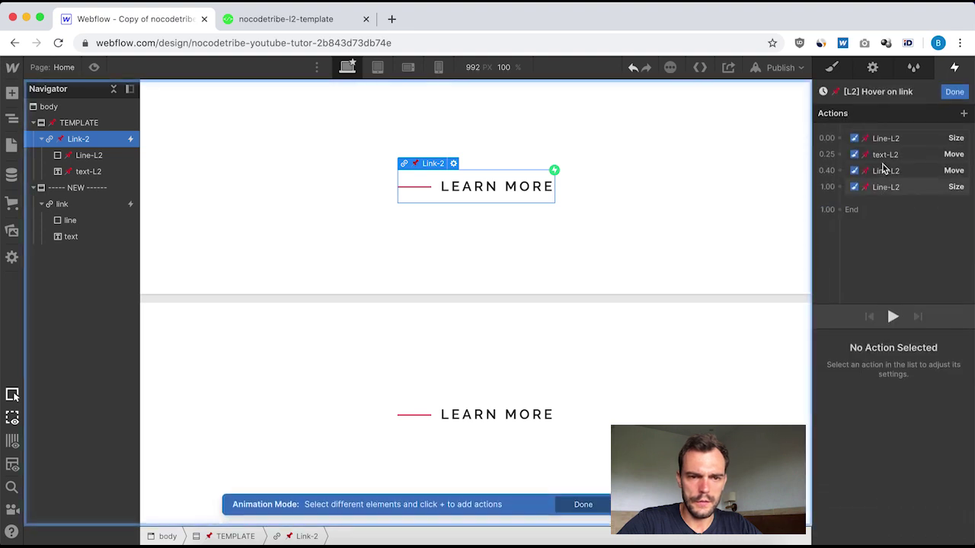
pyautogui.click(883, 155)
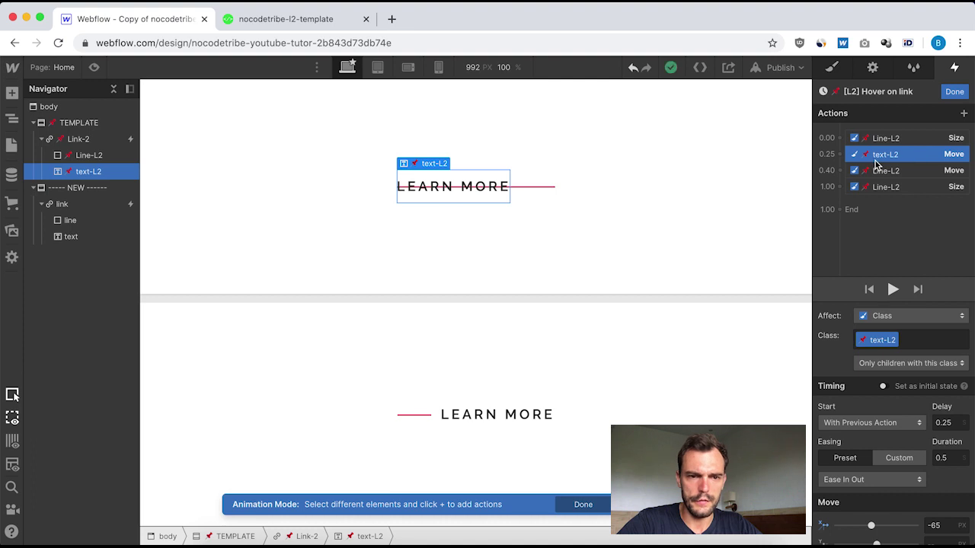
pyautogui.click(895, 175)
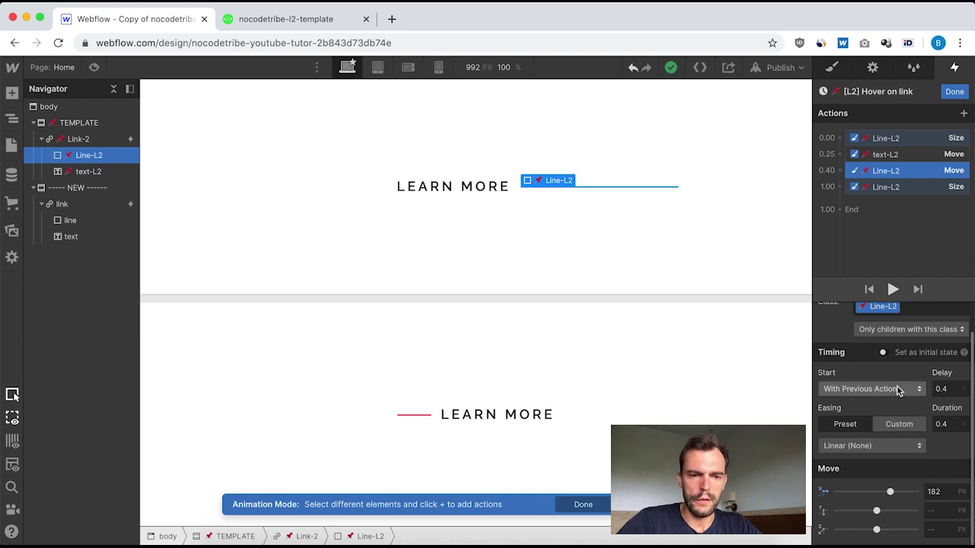
pyautogui.click(953, 91)
# Step: Correct the delay of the text's Move action in the new link's hover ON link animation to 0.25
pyautogui.click(65, 203)
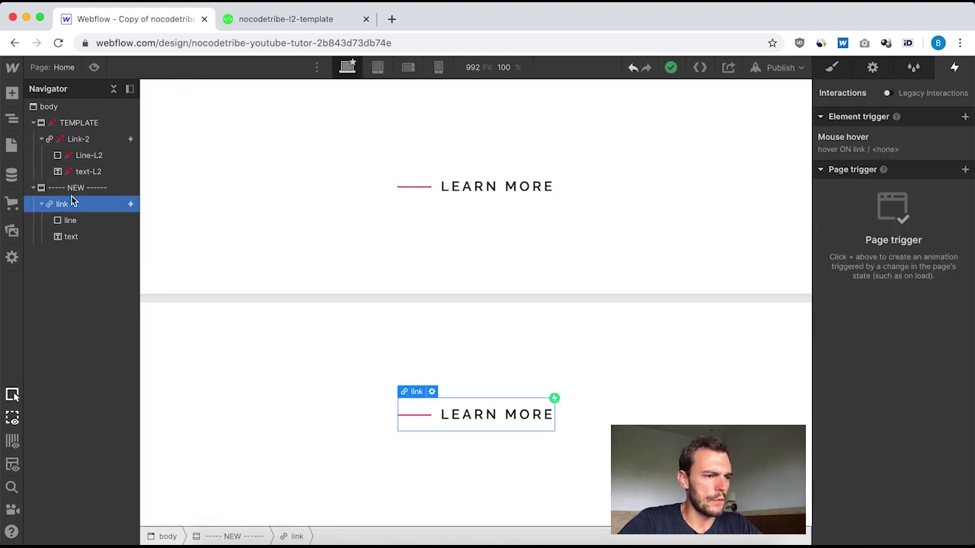
pyautogui.click(871, 135)
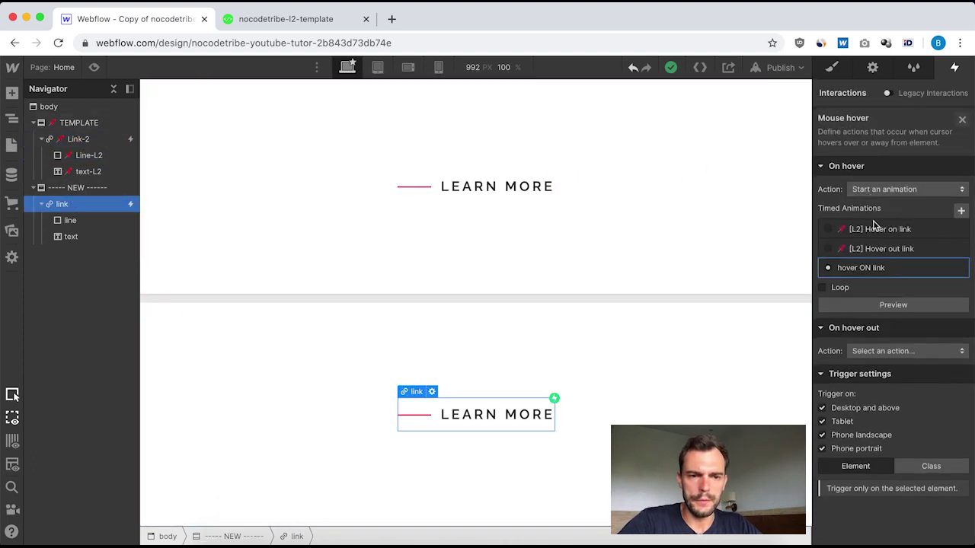
pyautogui.click(864, 267)
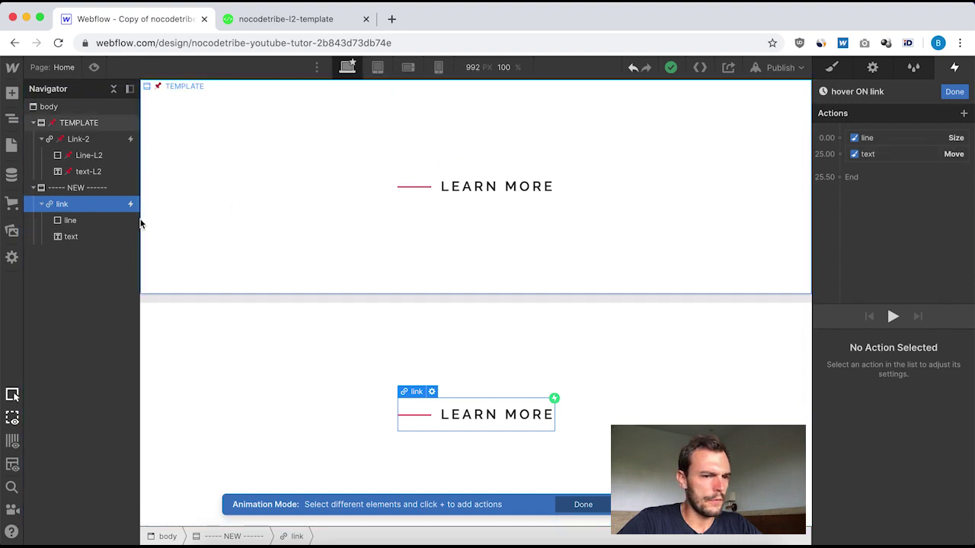
pyautogui.moveTo(70, 218); pyautogui.dragTo(830, 154)
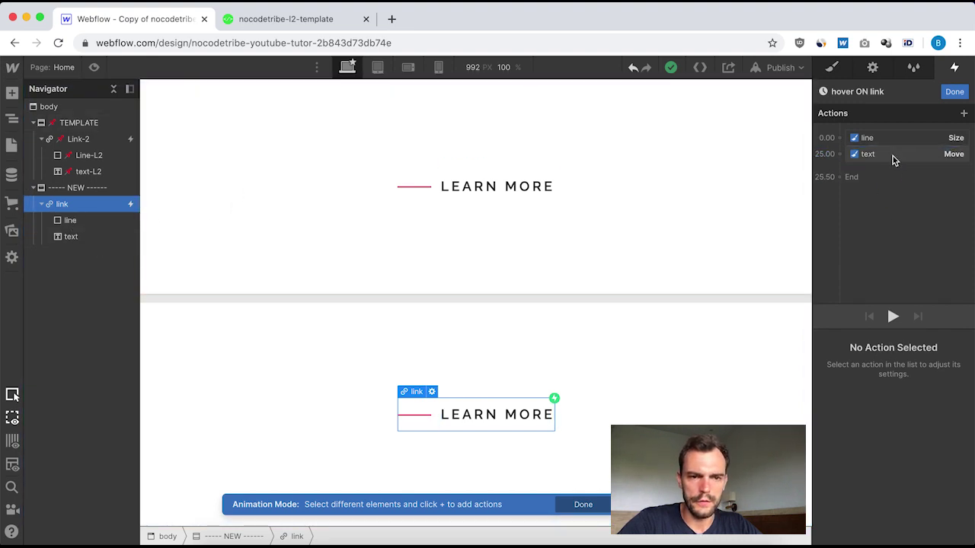
pyautogui.click(892, 155)
pyautogui.click(937, 419)
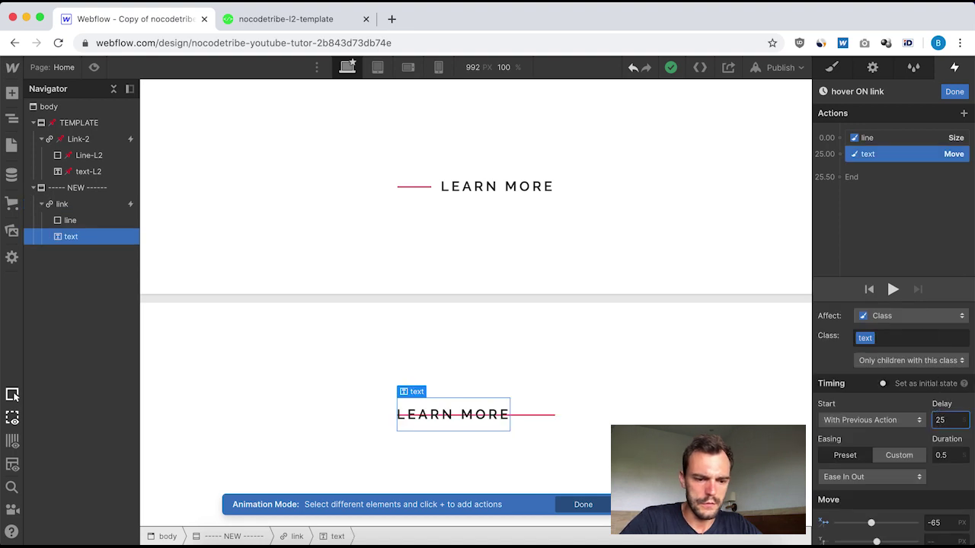
pyautogui.write('.')
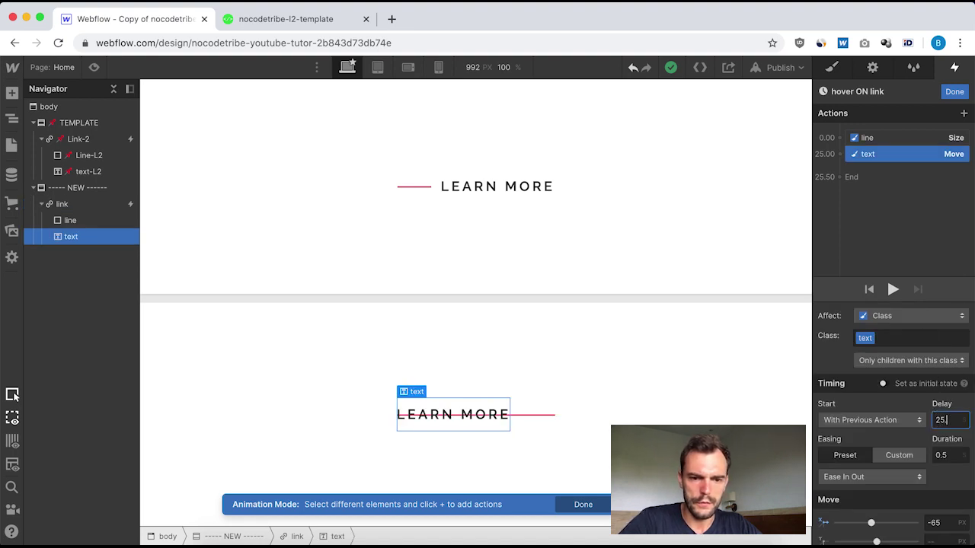
pyautogui.press('BackSpace')
pyautogui.press('BackSpace')
pyautogui.press('BackSpace')
pyautogui.write('0')
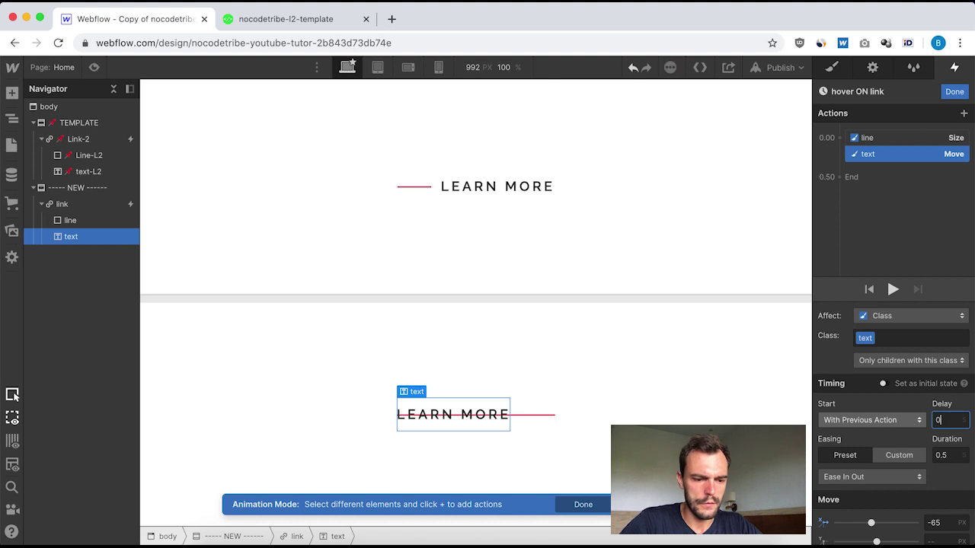
pyautogui.press('BackSpace')
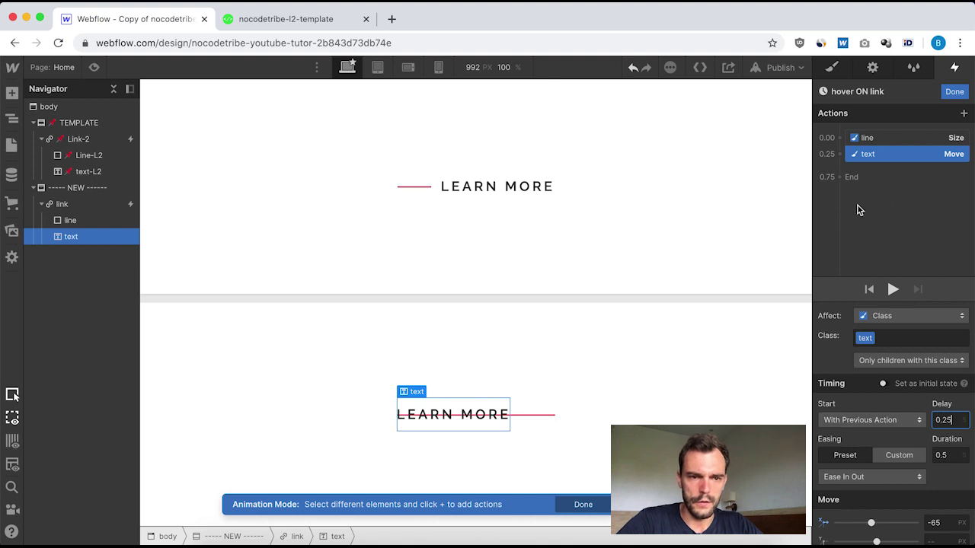
# Step: Add a Move action for the new link's line to the hover ON link animation, starting with the text's Move action
pyautogui.click(67, 220)
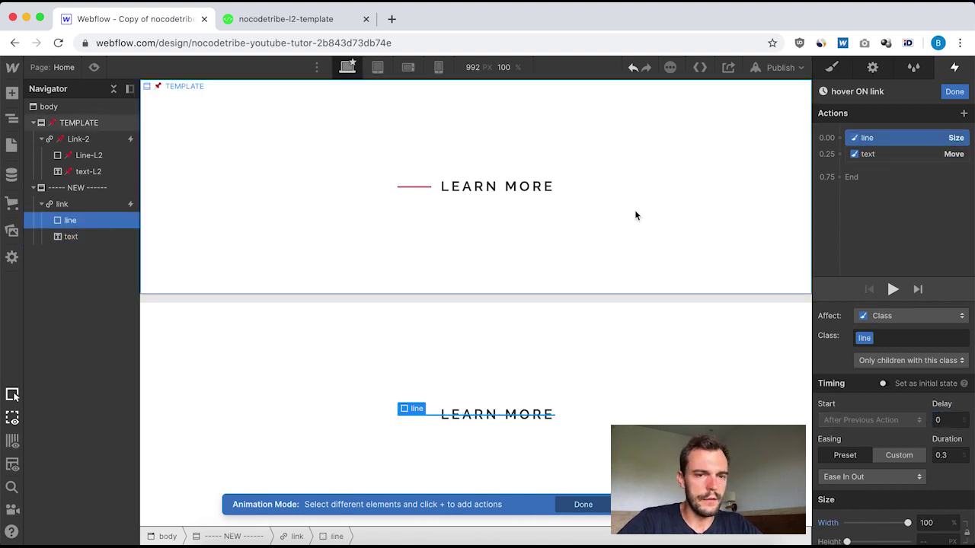
pyautogui.moveTo(906, 154); pyautogui.dragTo(841, 156)
pyautogui.click(841, 154)
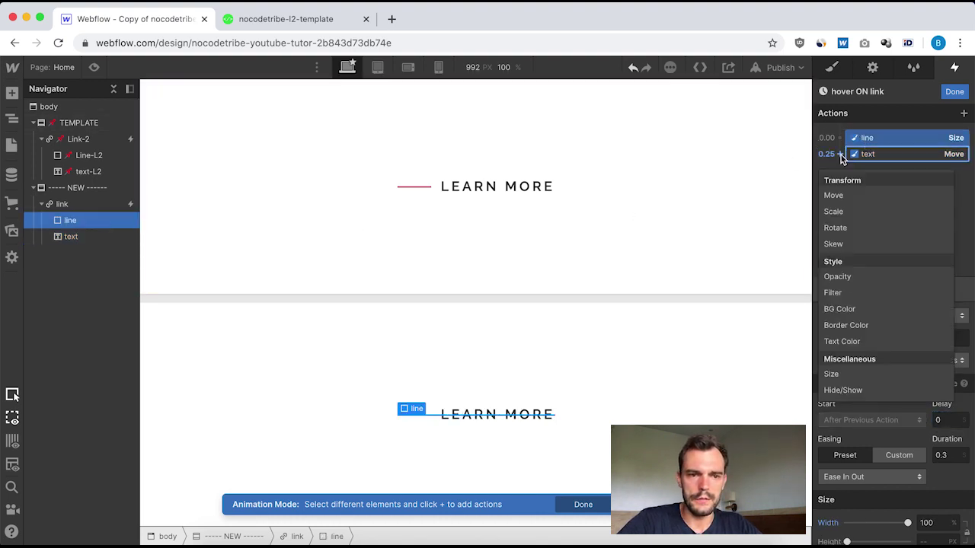
pyautogui.click(843, 198)
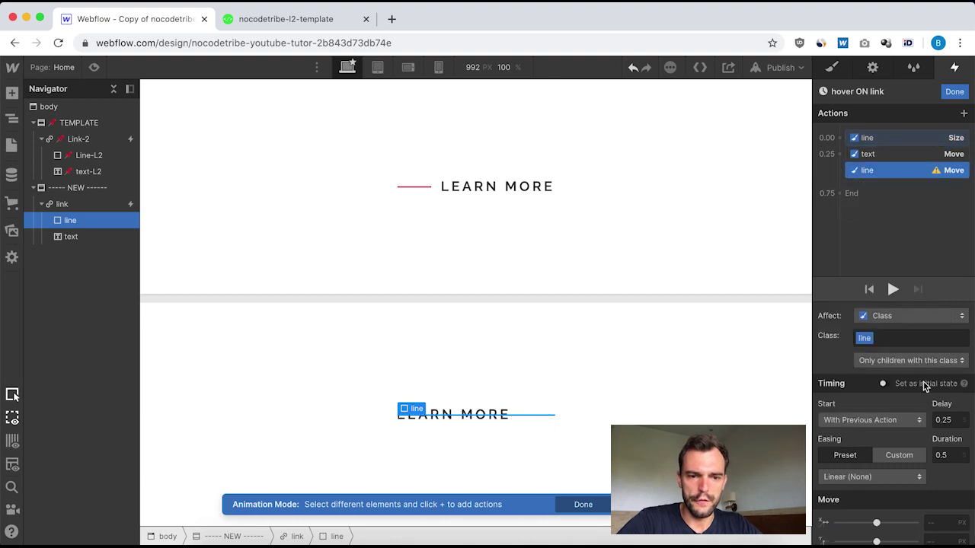
# Step: Give the line's Move action a delay of 0.4, a duration of 0.4 and a horizontal move of 182 px
pyautogui.click(947, 424)
pyautogui.write('0')
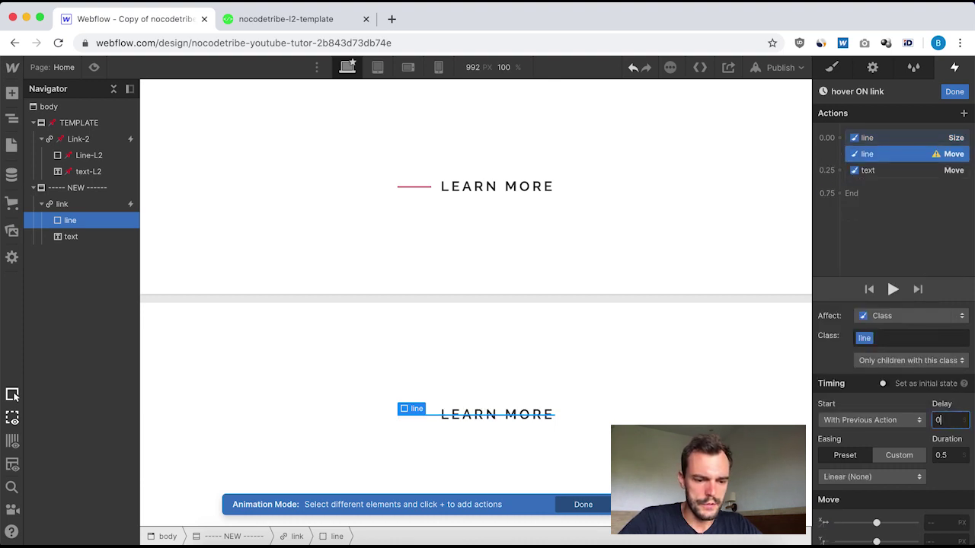
pyautogui.write('.4')
pyautogui.click(951, 455)
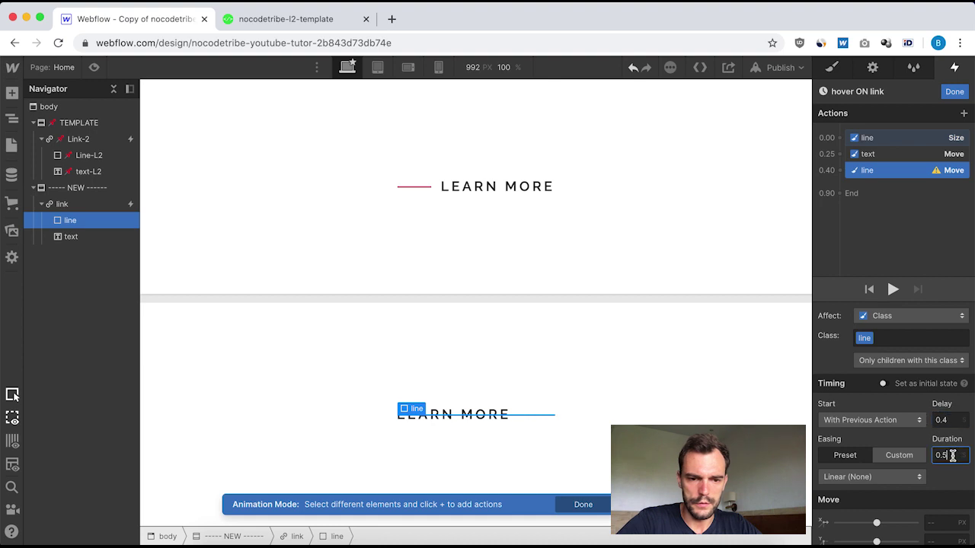
pyautogui.click(939, 524)
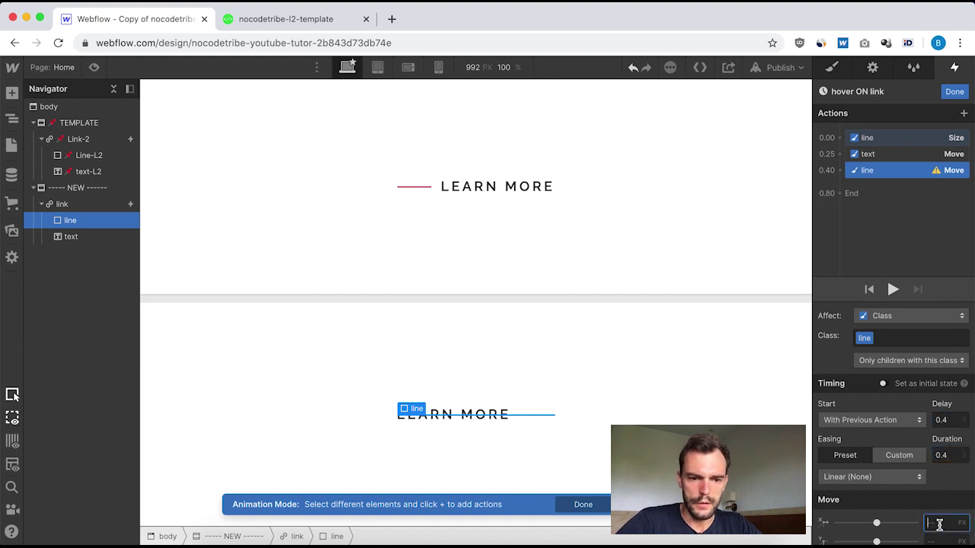
pyautogui.write('182')
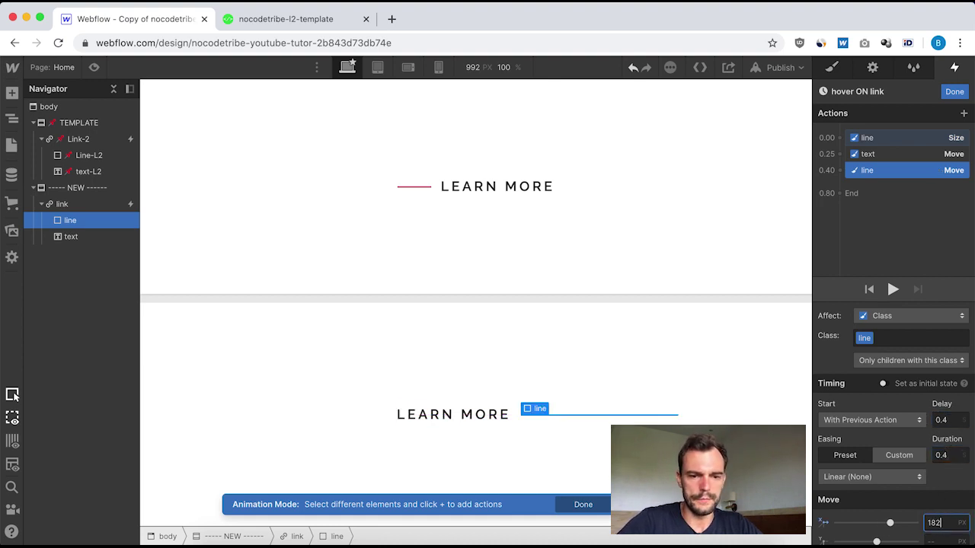
pyautogui.click(954, 93)
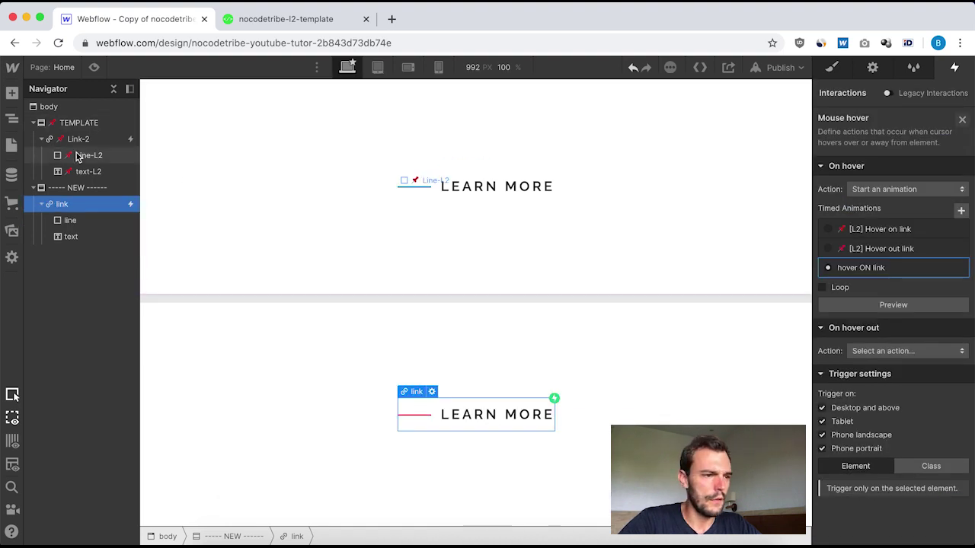
# Step: Examine the timing and width of the last Line-L2 Size action in Link-2's [L2] Hover on link animation
pyautogui.click(81, 140)
pyautogui.click(877, 148)
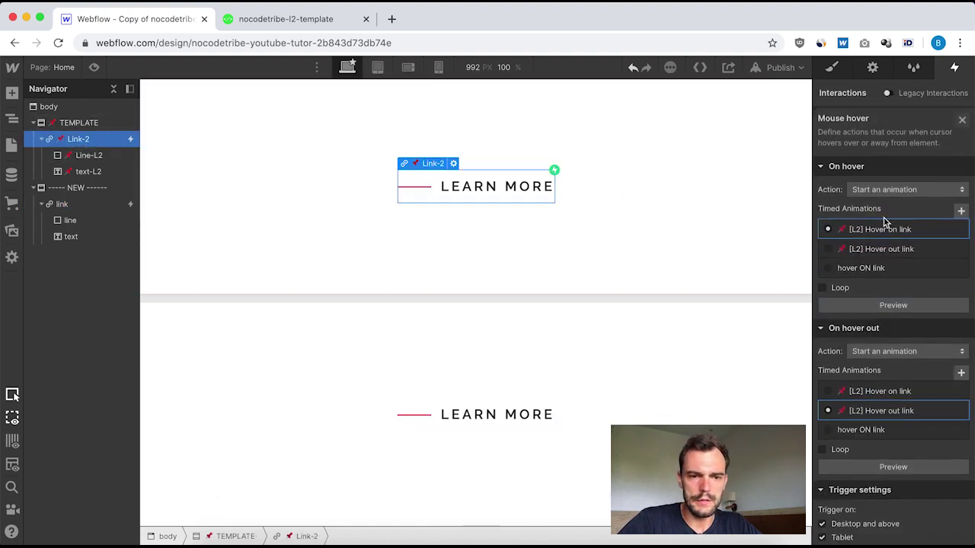
pyautogui.click(883, 229)
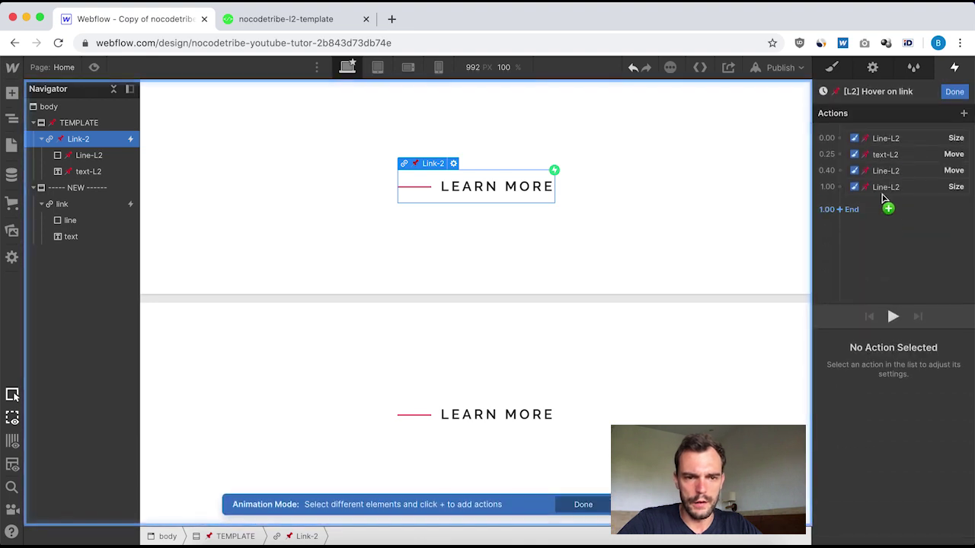
pyautogui.click(923, 188)
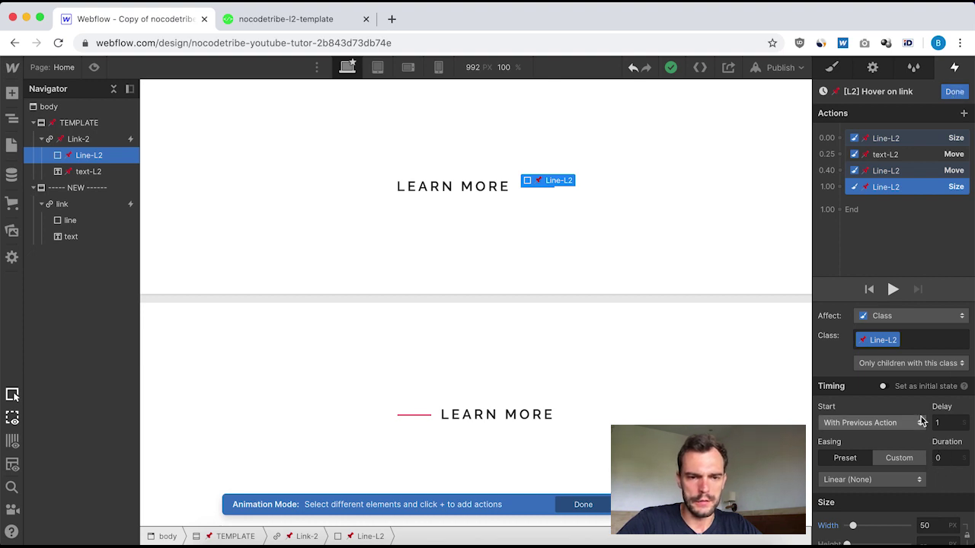
pyautogui.click(955, 92)
# Step: Add a second Size action for the new link's line to the hover ON link animation, starting with the line's Move action
pyautogui.click(68, 205)
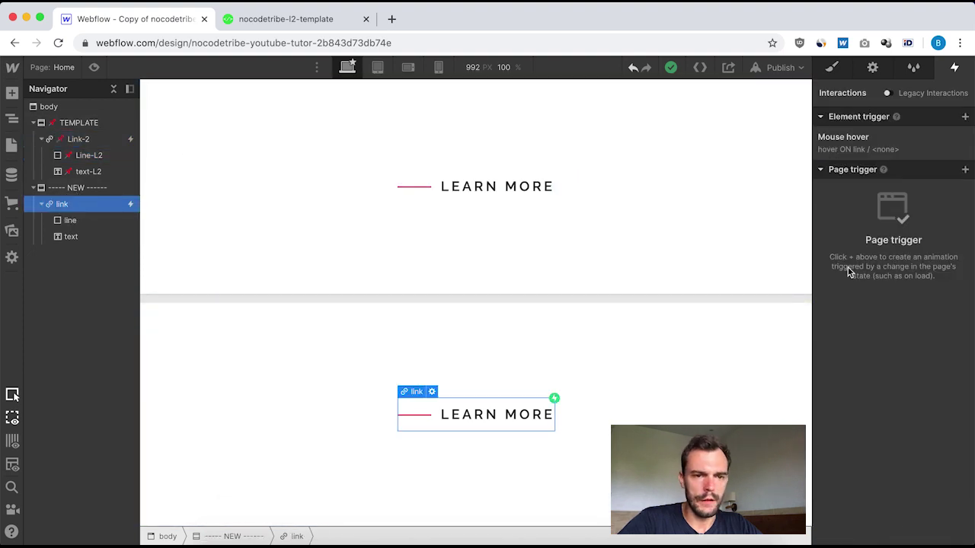
pyautogui.click(868, 137)
pyautogui.click(875, 268)
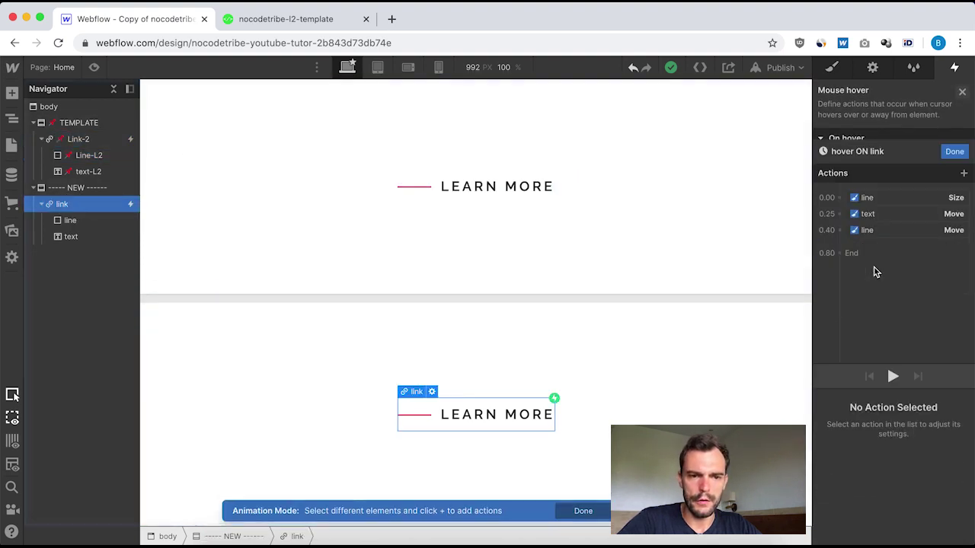
pyautogui.click(875, 171)
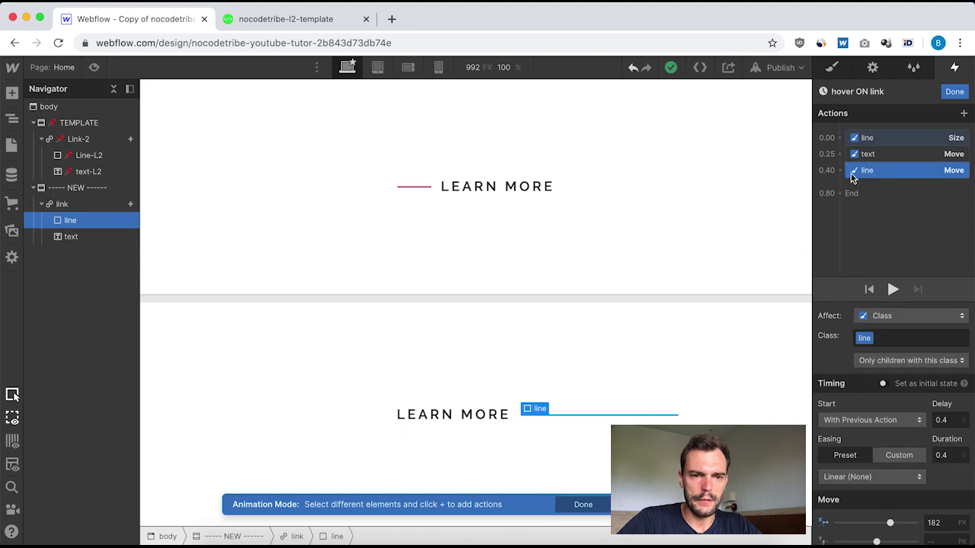
pyautogui.click(840, 171)
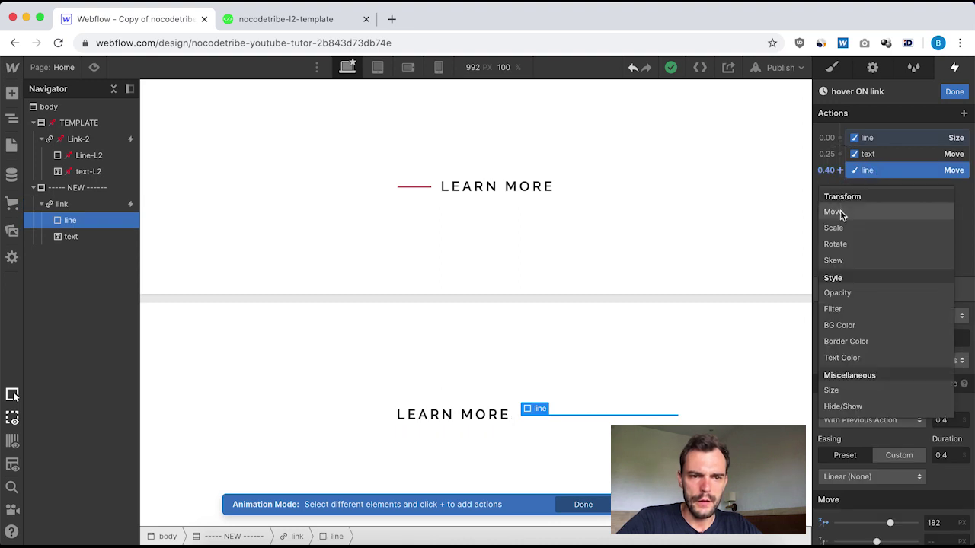
pyautogui.click(842, 390)
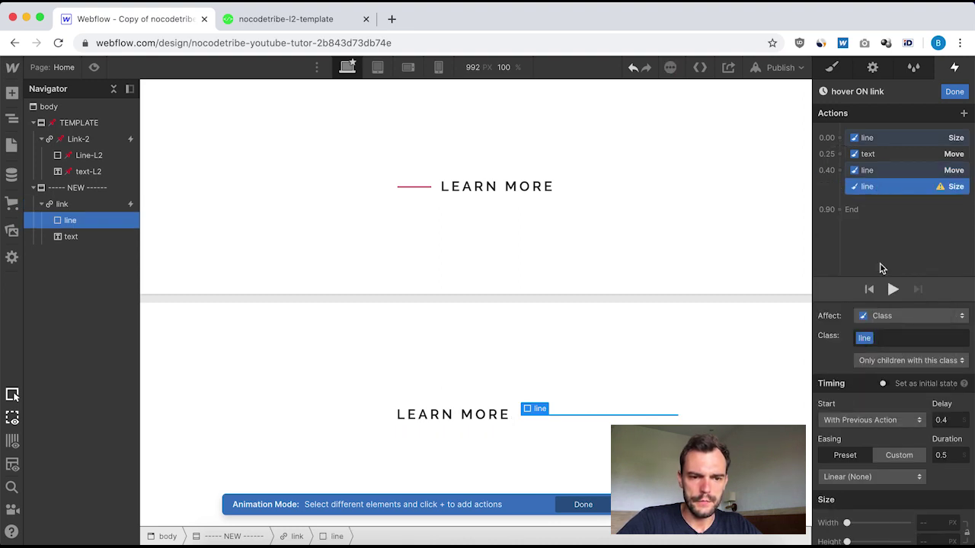
# Step: Give the line's second Size action a delay of 1, a duration of 0 and a width of 50 px
pyautogui.click(948, 420)
pyautogui.write('1')
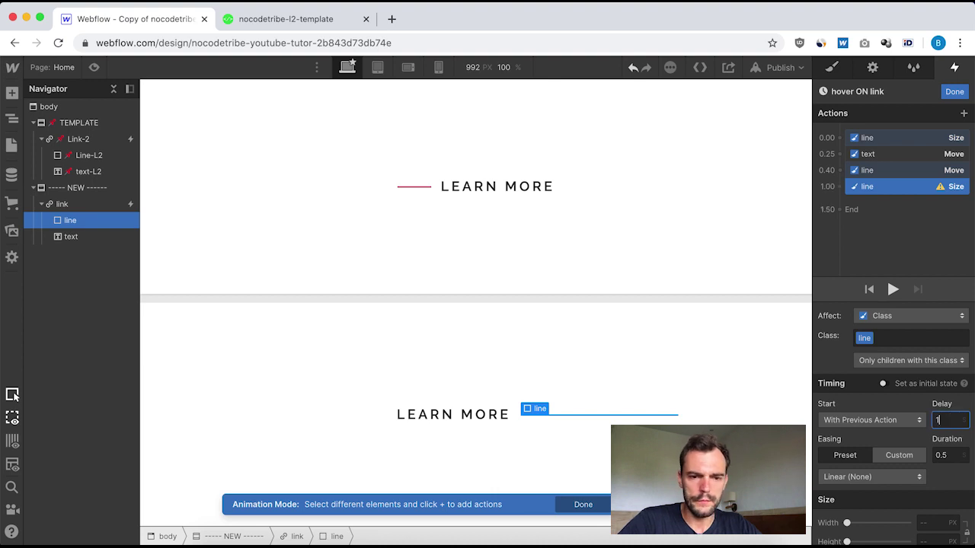
pyautogui.click(952, 457)
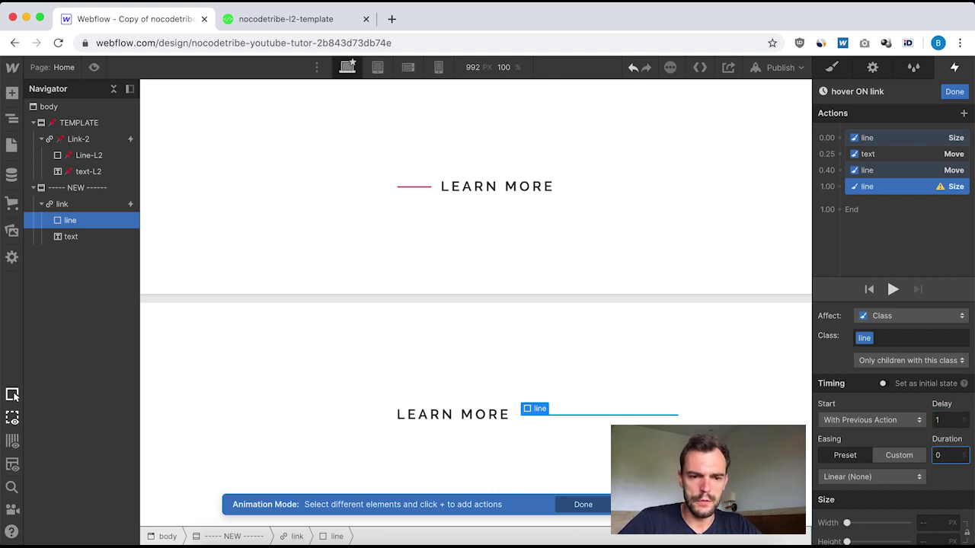
pyautogui.click(926, 522)
pyautogui.write('50')
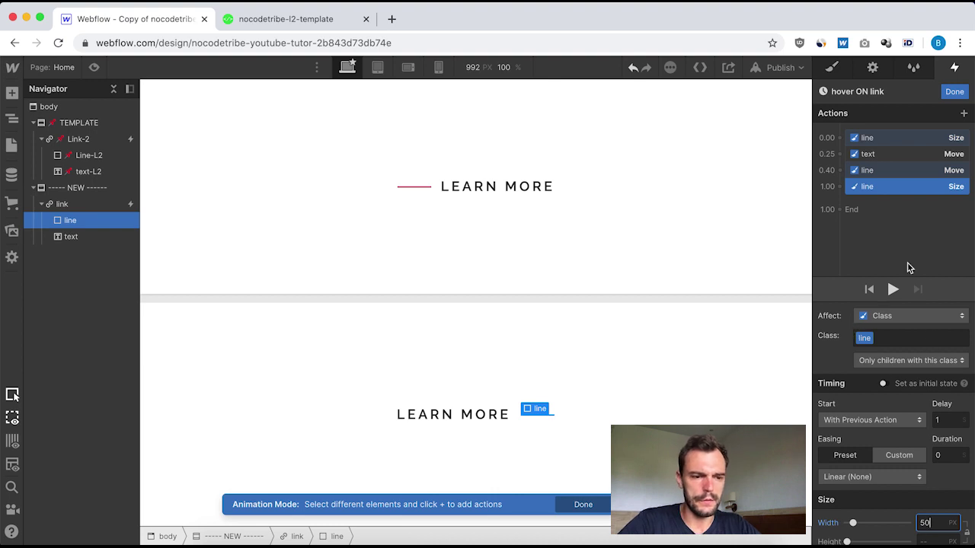
pyautogui.click(955, 91)
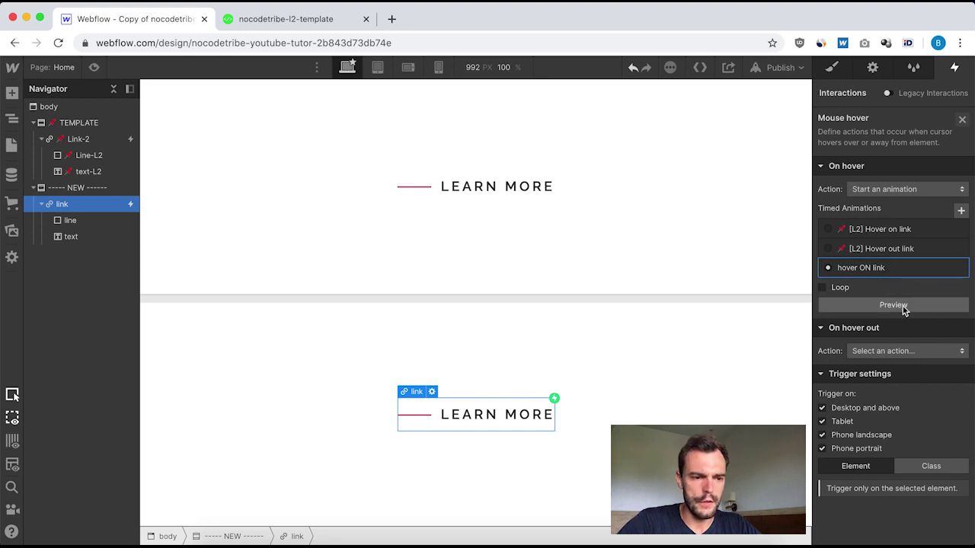
# Step: Preview the new link's hover ON link animation several times
pyautogui.click(903, 306)
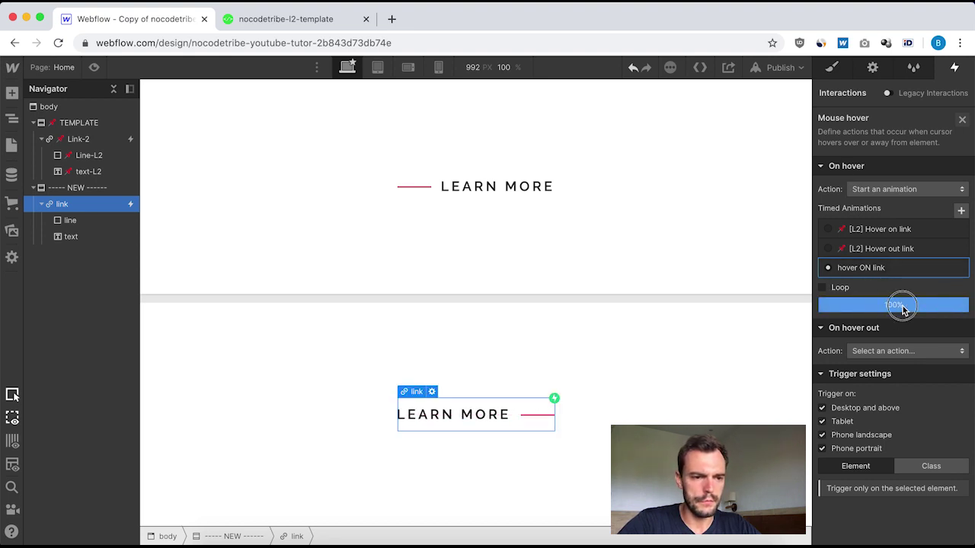
pyautogui.click(903, 306)
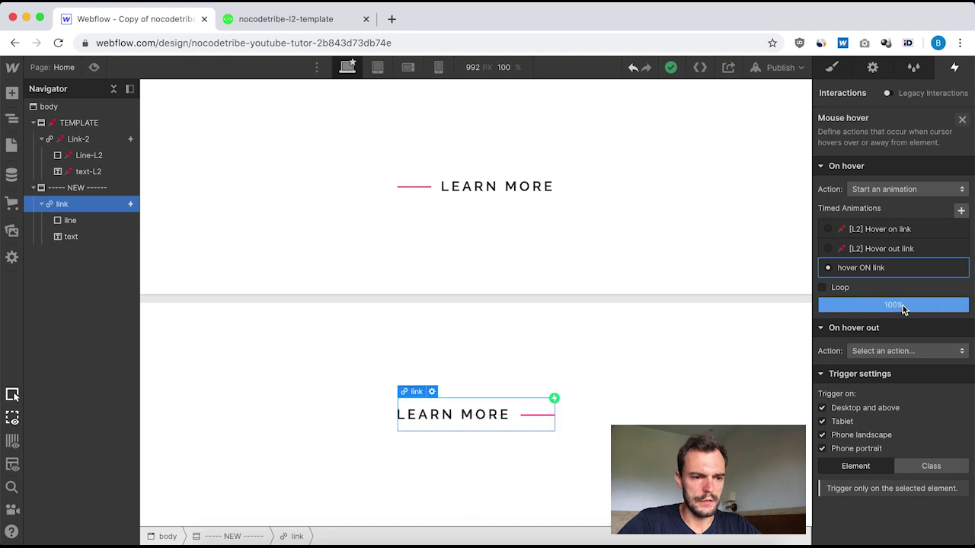
pyautogui.click(903, 307)
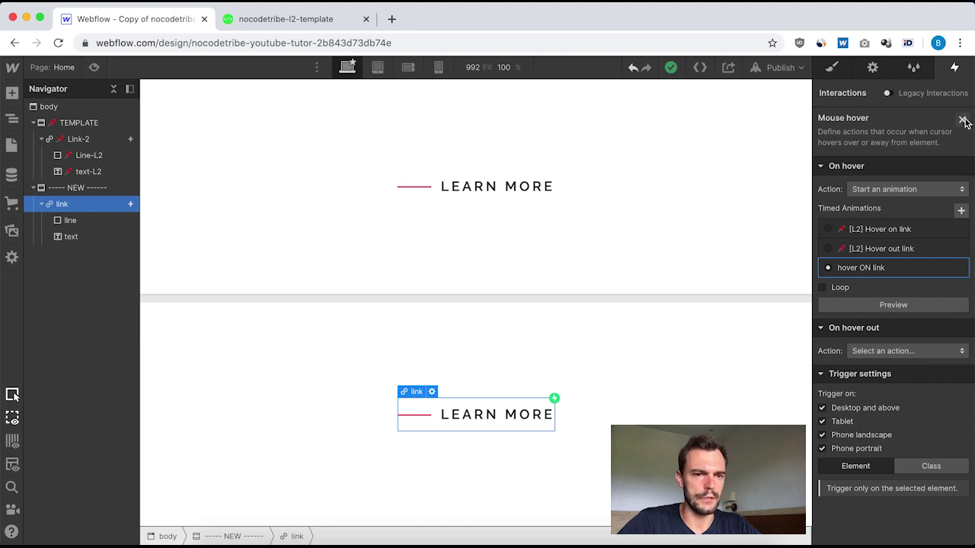
# Step: Examine the timing, easing and X value of the first Line-L2 Move action in Link-2's [L2] Hover out link animation
pyautogui.click(75, 139)
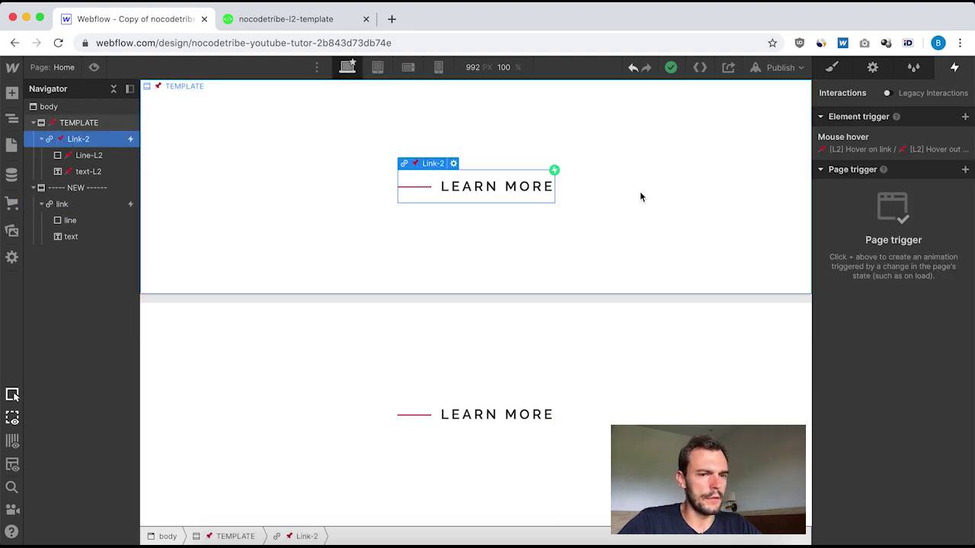
pyautogui.click(861, 140)
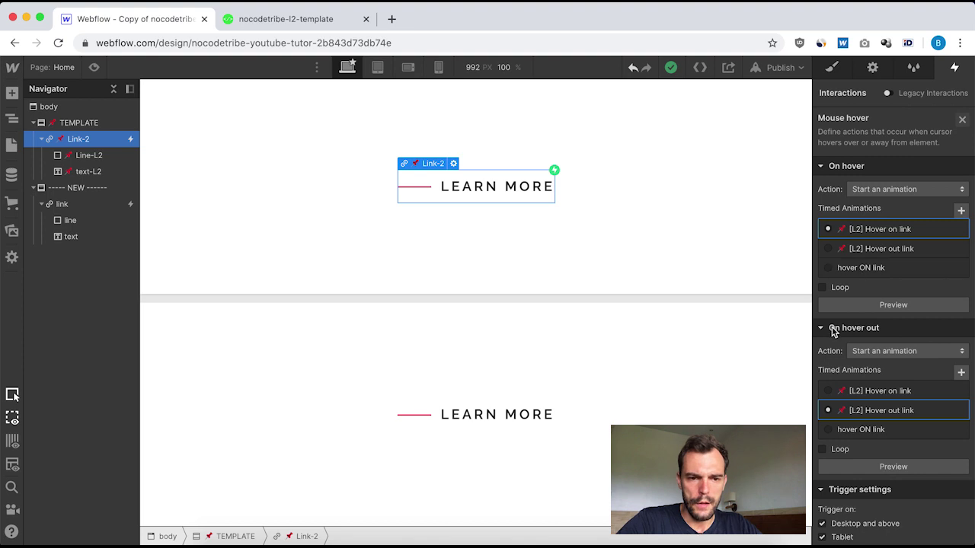
pyautogui.click(879, 412)
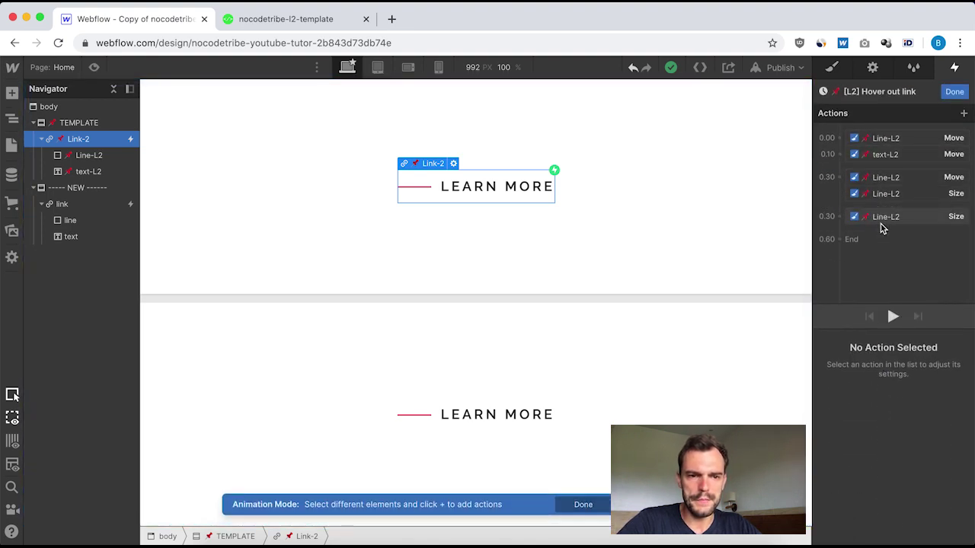
pyautogui.click(888, 142)
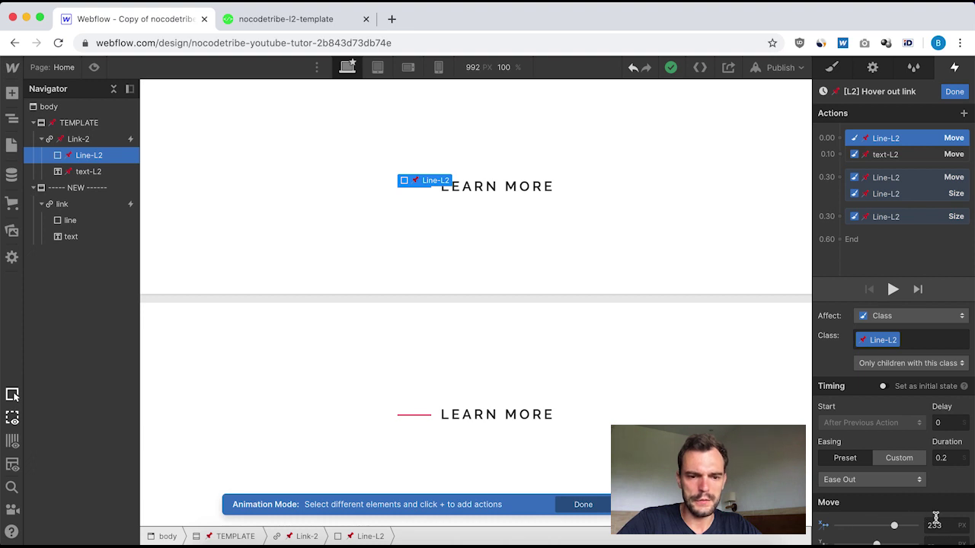
# Step: Examine the text-L2 Move, Line-L2 Size and first Line-L2 Move actions in Link-2's [L2] Hover out link animation
pyautogui.click(884, 155)
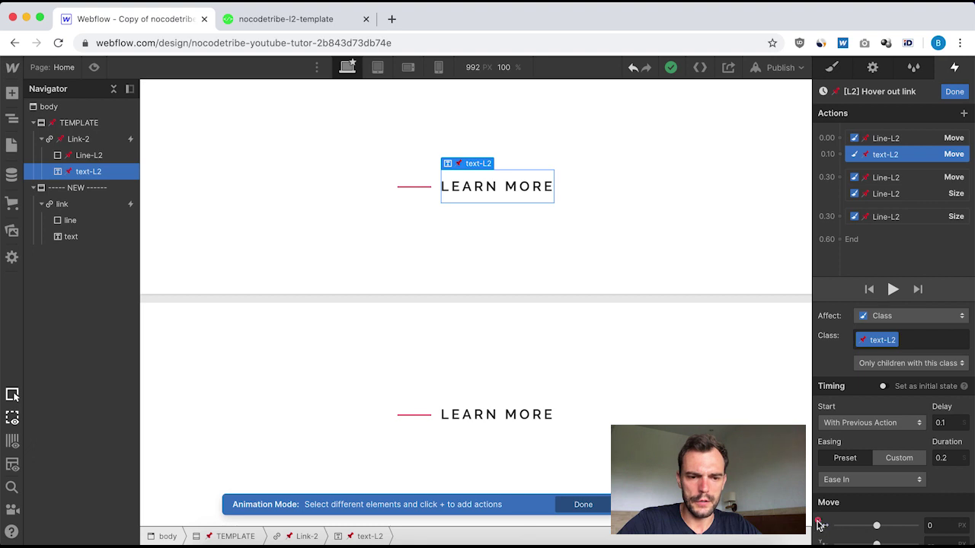
pyautogui.click(887, 193)
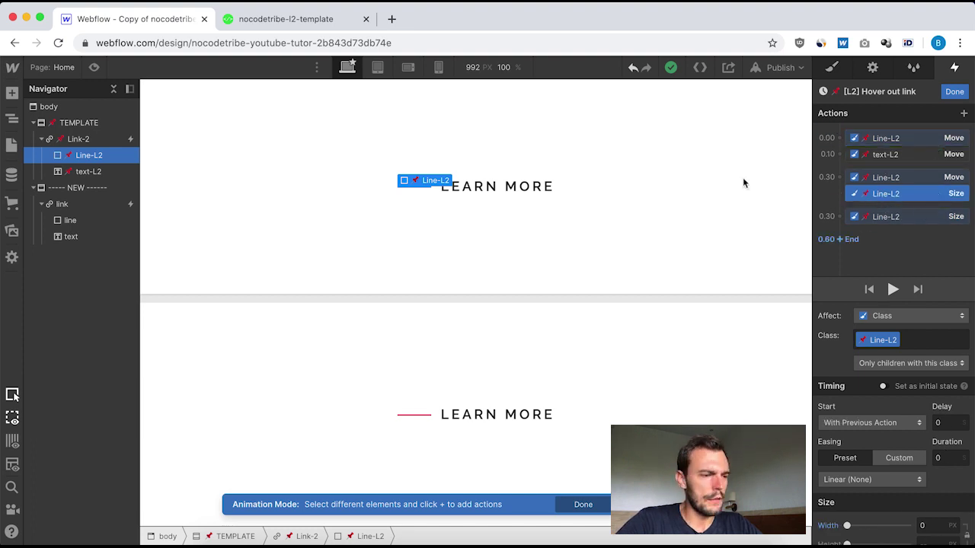
pyautogui.click(891, 142)
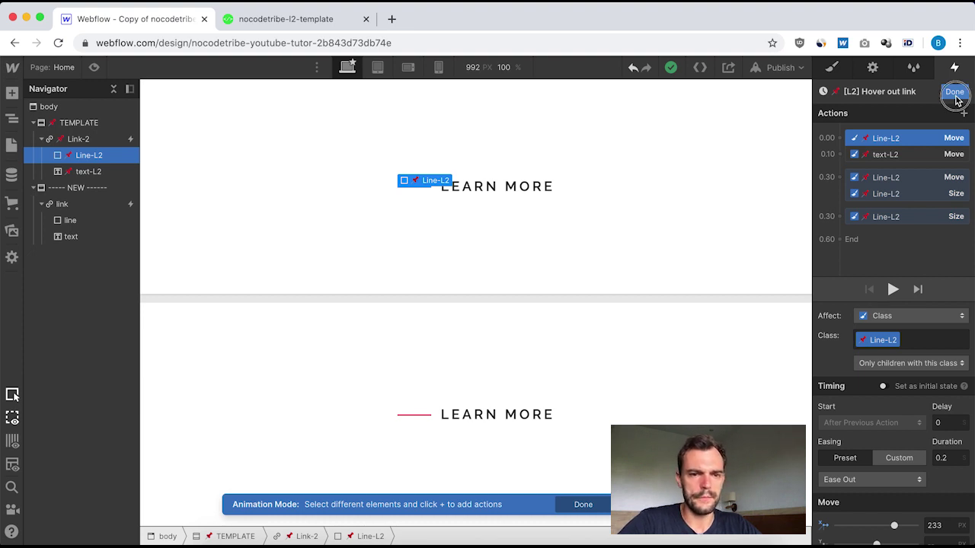
pyautogui.click(955, 93)
# Step: Create a timed animation named hover OUT link for the new link's hover-out trigger
pyautogui.click(83, 205)
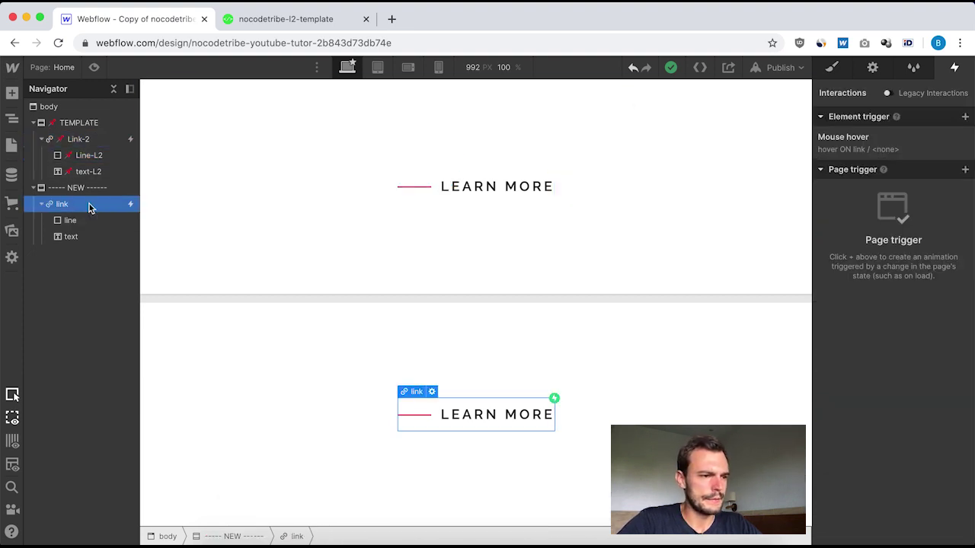
pyautogui.click(878, 156)
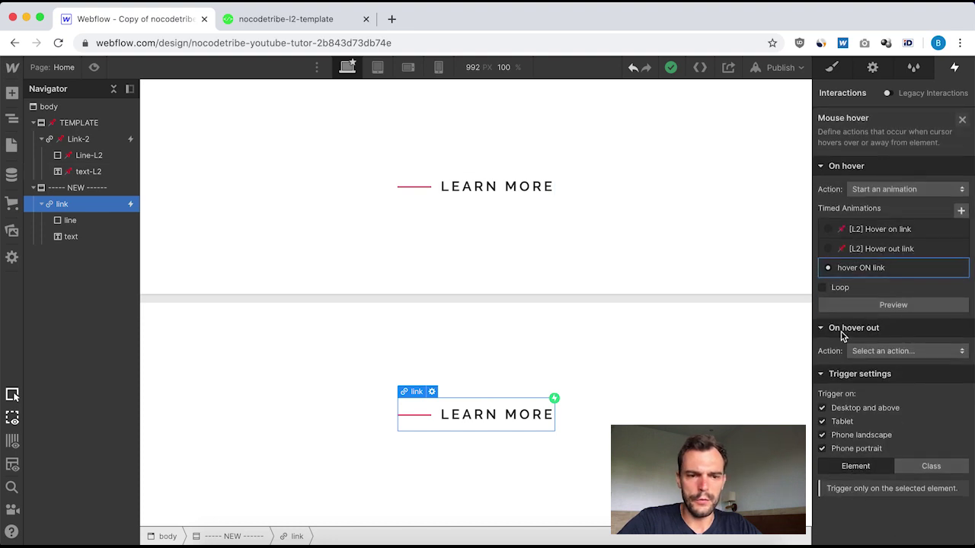
pyautogui.click(899, 350)
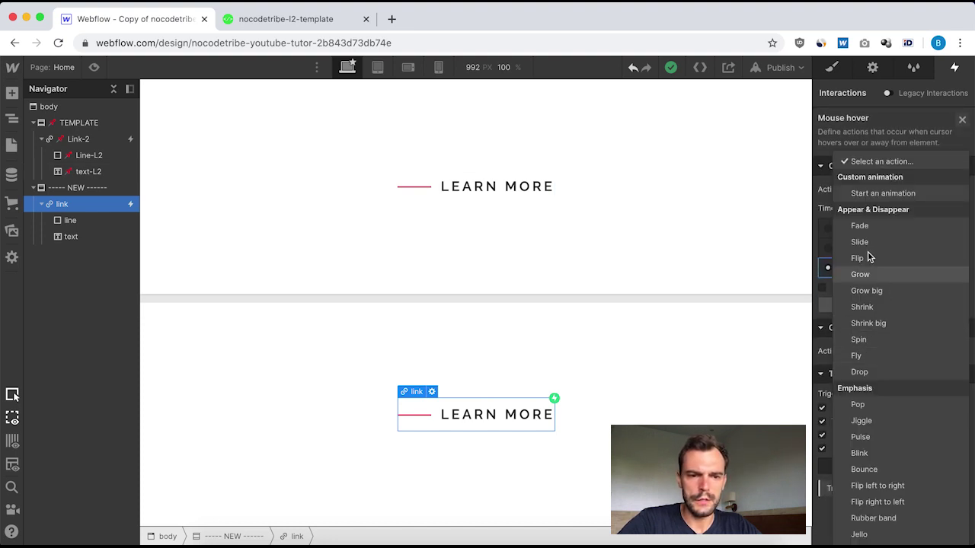
pyautogui.click(901, 194)
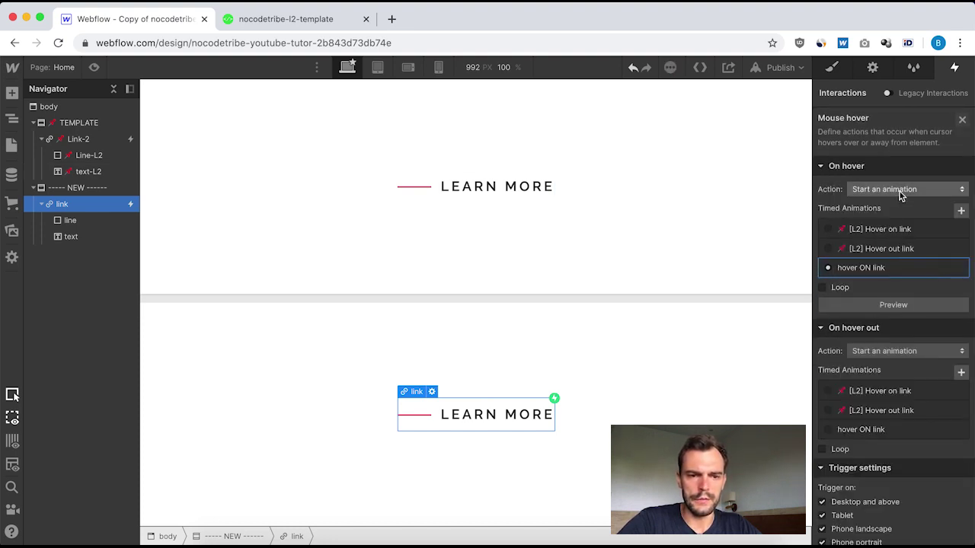
pyautogui.click(962, 373)
pyautogui.write('hover OUT link')
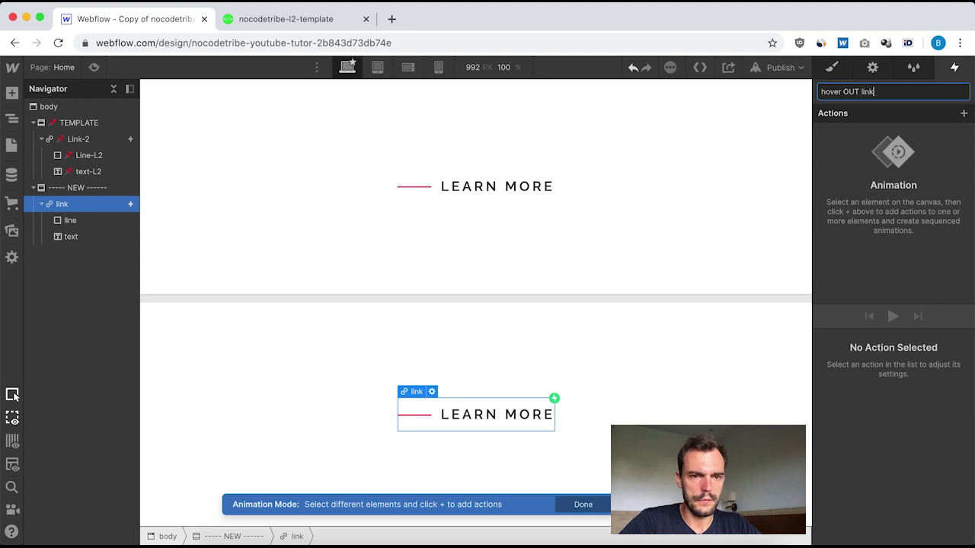
pyautogui.press('Return')
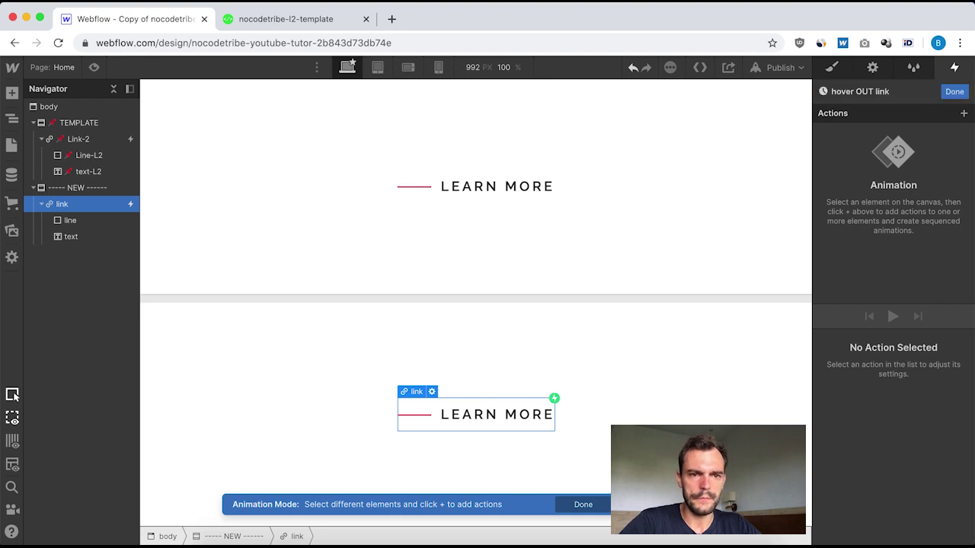
# Step: Add a Move action for the new link's line to the hover OUT link animation
pyautogui.click(69, 220)
pyautogui.click(964, 114)
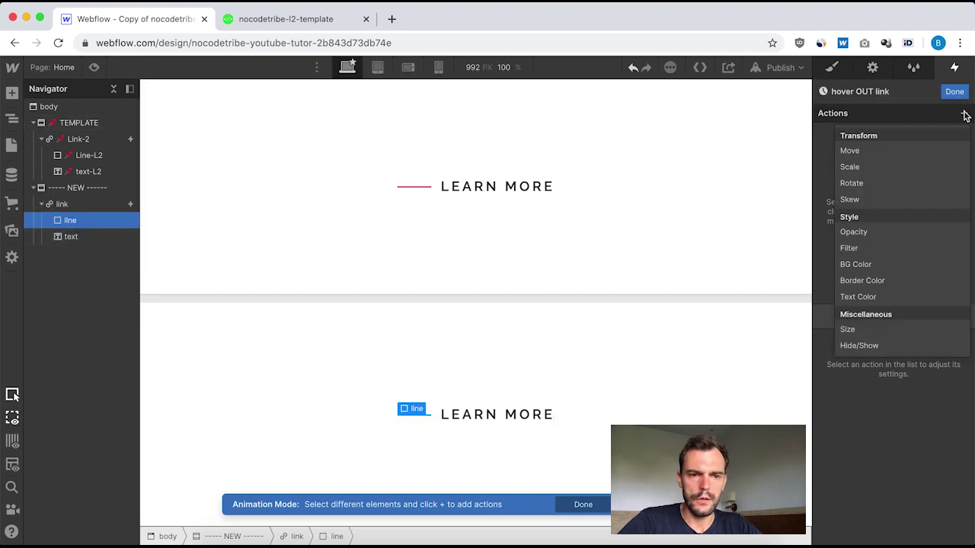
pyautogui.click(864, 154)
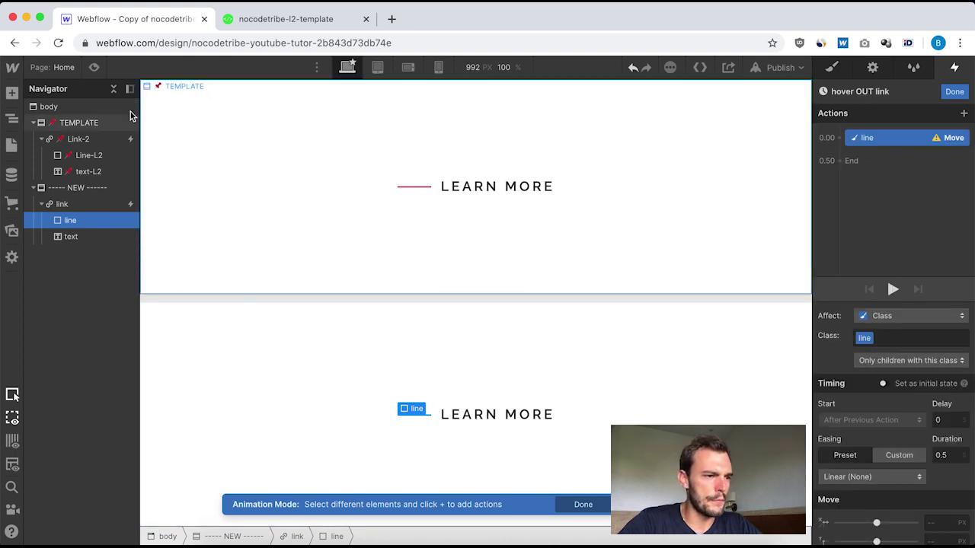
pyautogui.click(954, 91)
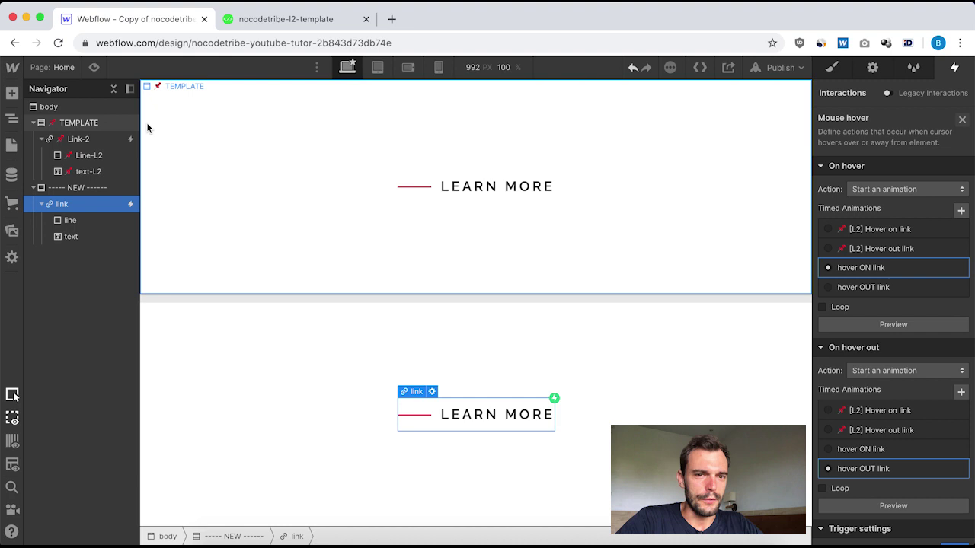
# Step: Check the timing, easing and X value of the first Line-L2 Move action in Link-2's hover-out animation
pyautogui.click(79, 139)
pyautogui.click(886, 157)
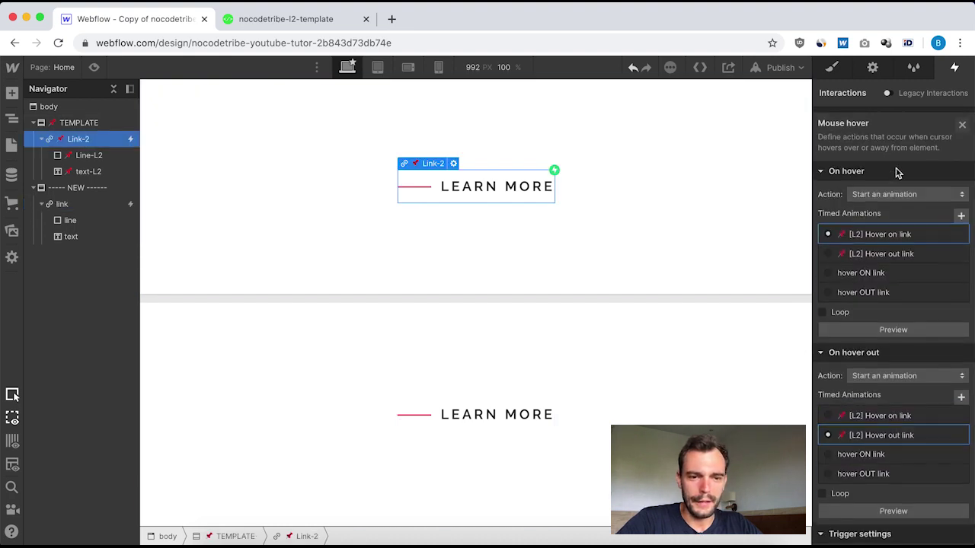
pyautogui.click(882, 433)
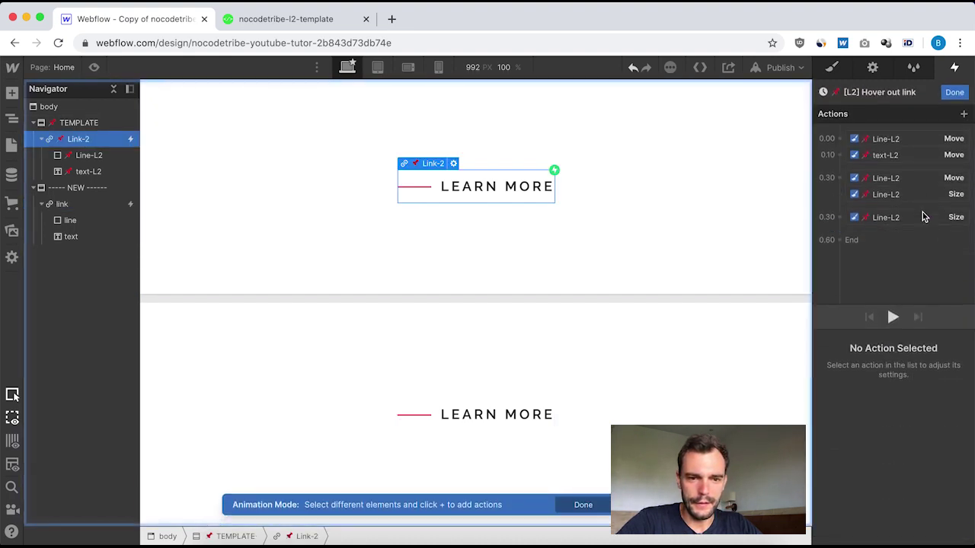
pyautogui.click(890, 140)
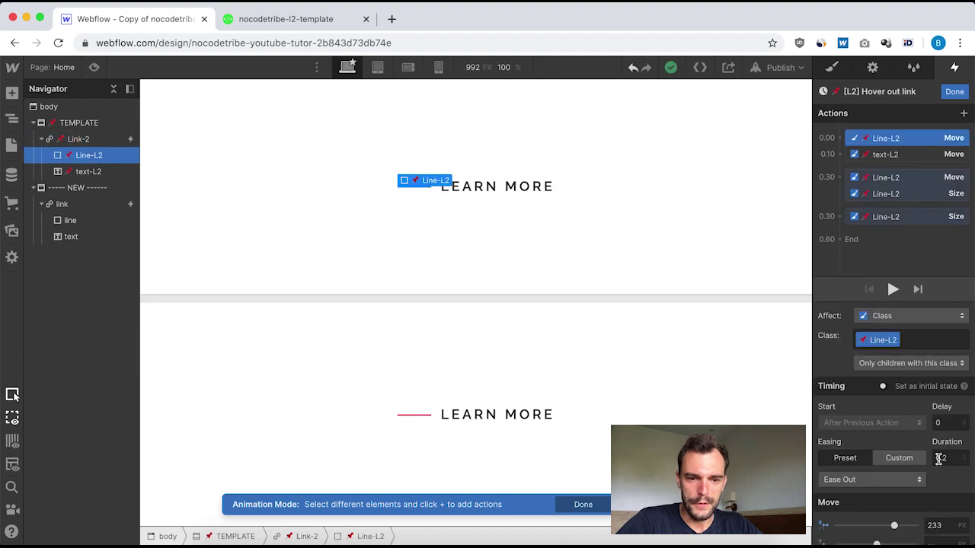
pyautogui.click(955, 92)
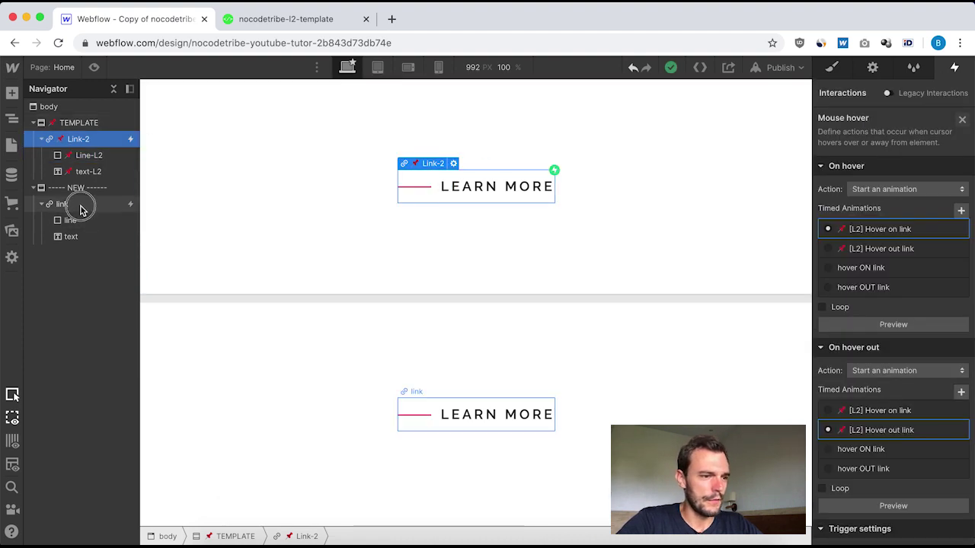
# Step: In hover OUT link, give the line's Move action a duration of 0.2, an X value of 233 px and Ease Out easing
pyautogui.click(76, 204)
pyautogui.click(876, 146)
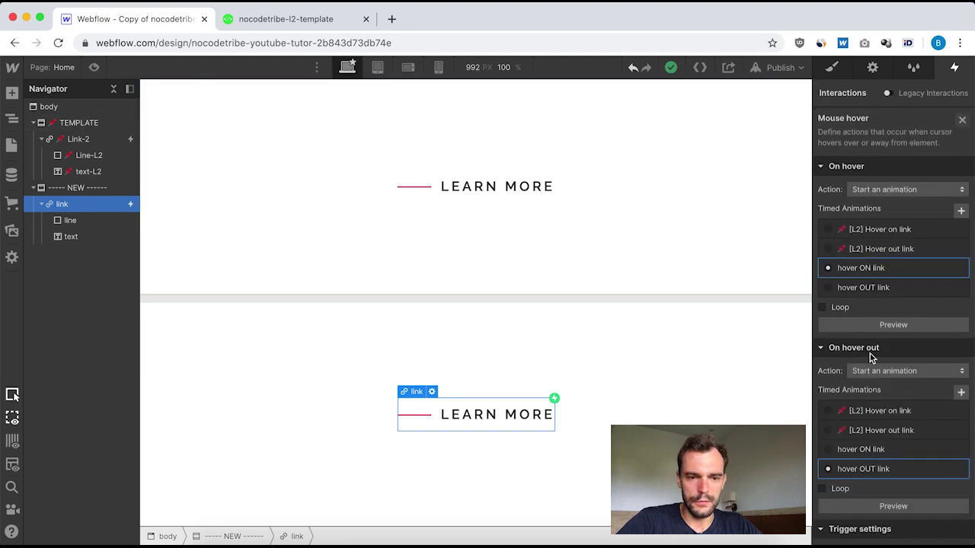
pyautogui.click(875, 470)
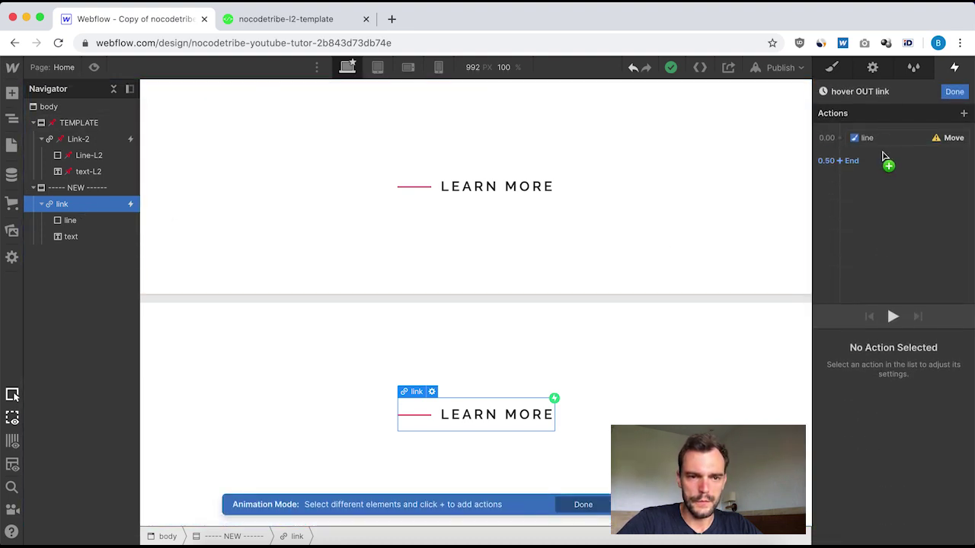
pyautogui.click(888, 139)
pyautogui.click(948, 419)
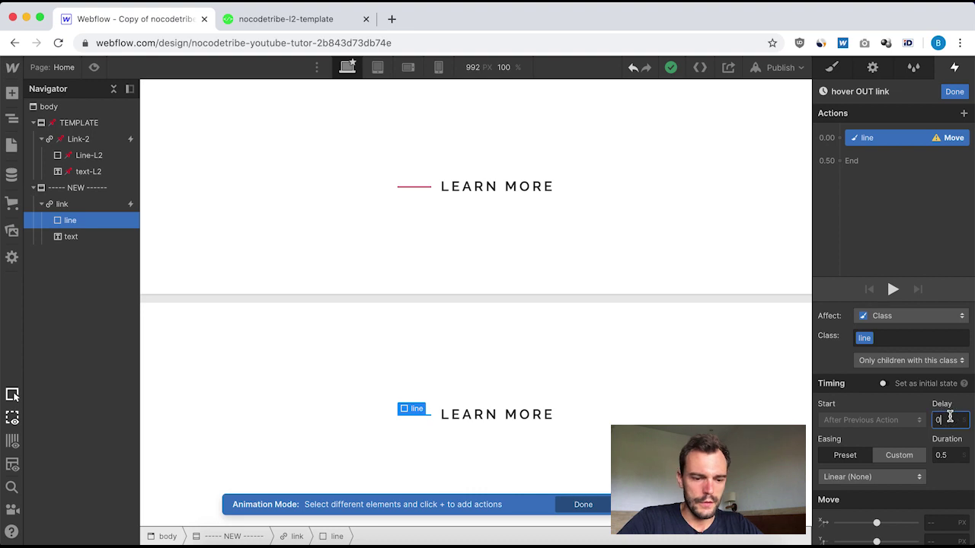
pyautogui.click(953, 457)
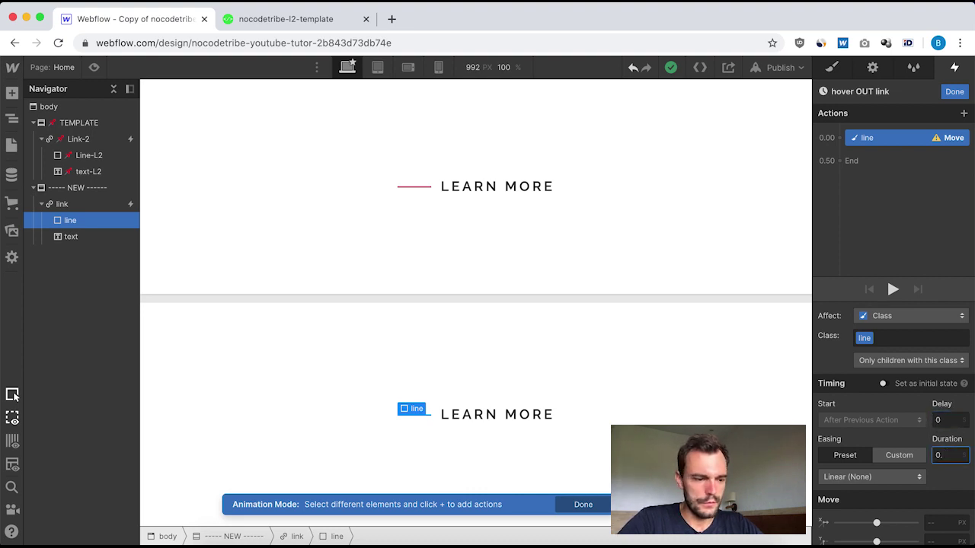
pyautogui.write('2')
pyautogui.click(941, 524)
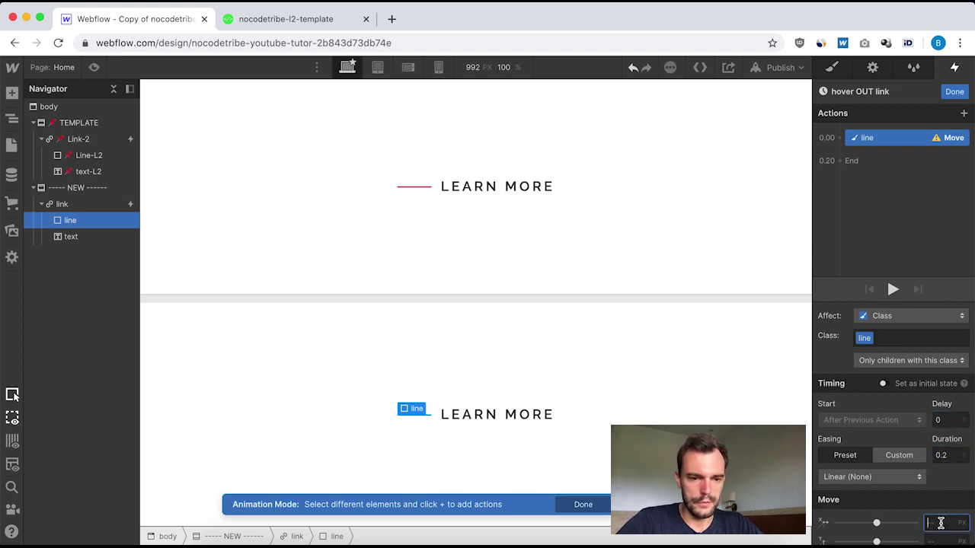
pyautogui.write('233')
pyautogui.click(899, 477)
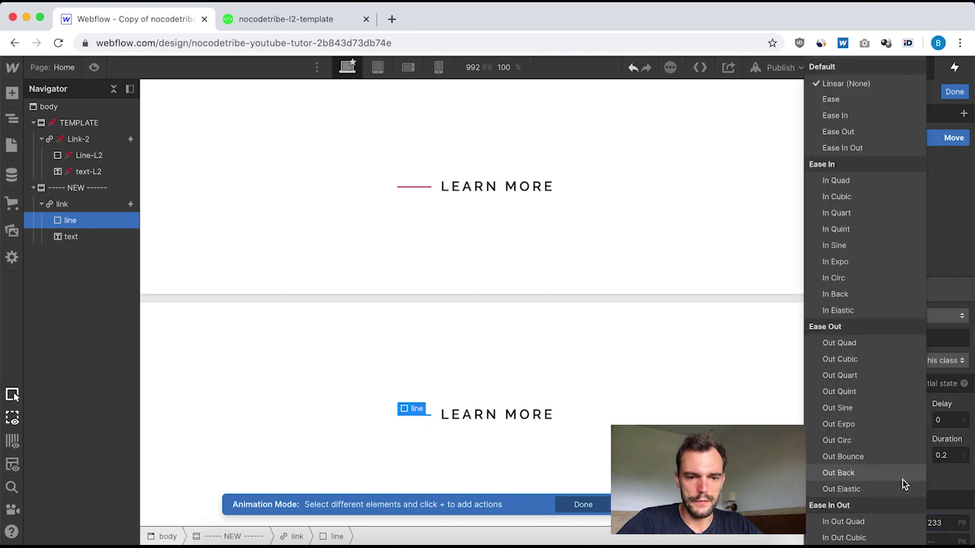
pyautogui.click(852, 135)
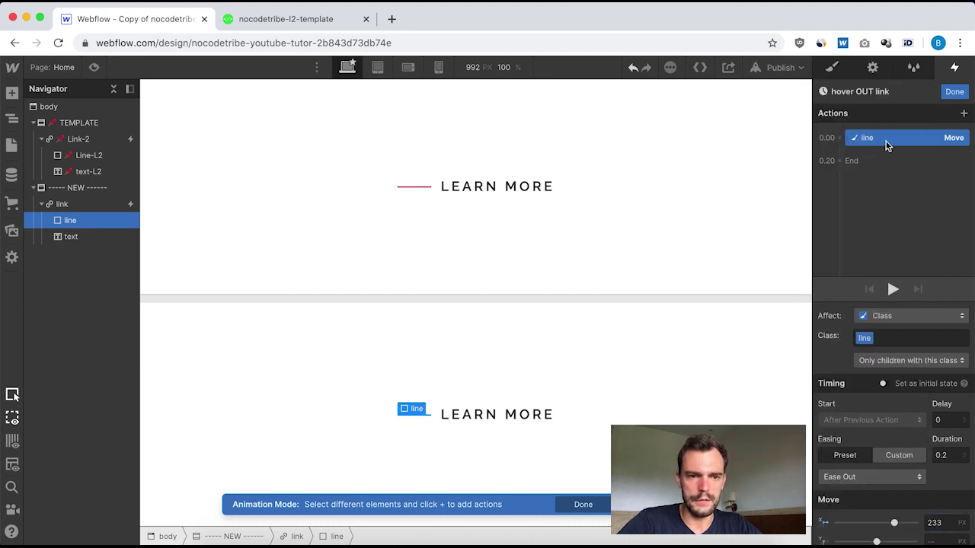
pyautogui.click(953, 92)
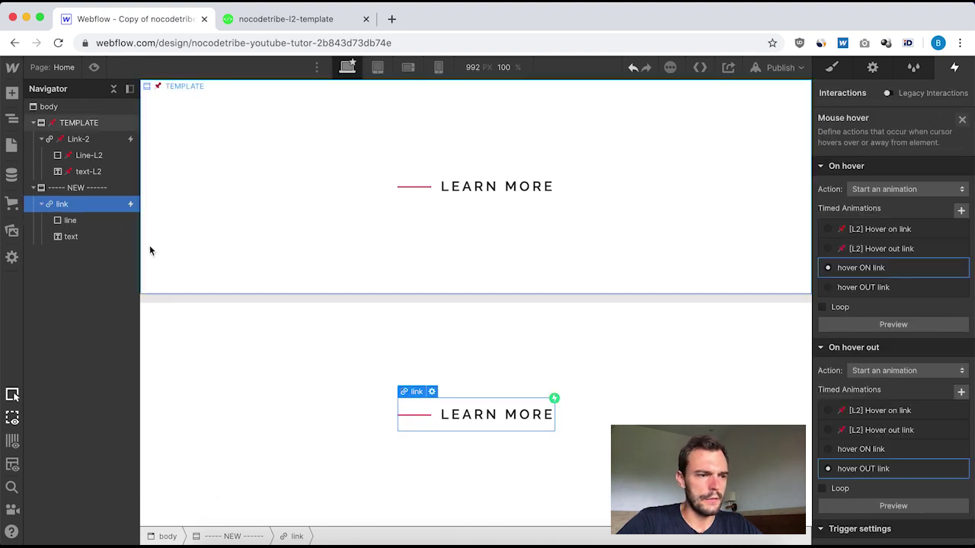
# Step: Examine the start, delay, duration, easing and X value of the text-L2 Move action in Link-2's [L2] Hover out link animation
pyautogui.click(80, 139)
pyautogui.click(891, 146)
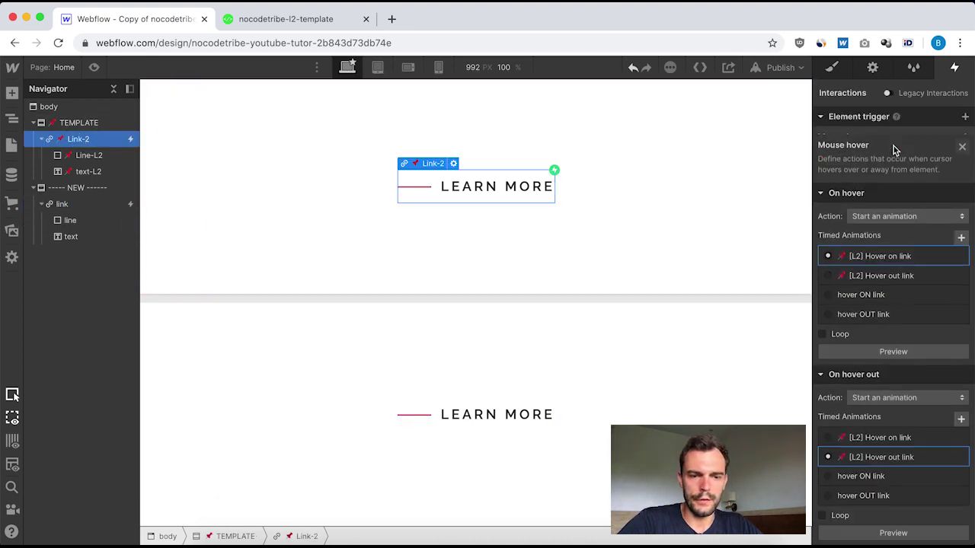
pyautogui.scroll(-1, 891, 445)
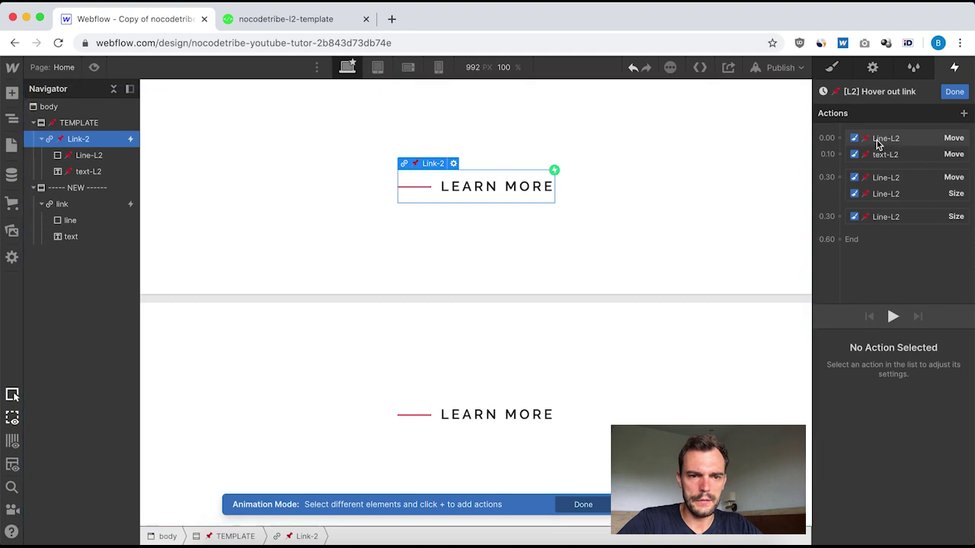
pyautogui.click(888, 140)
pyautogui.click(888, 156)
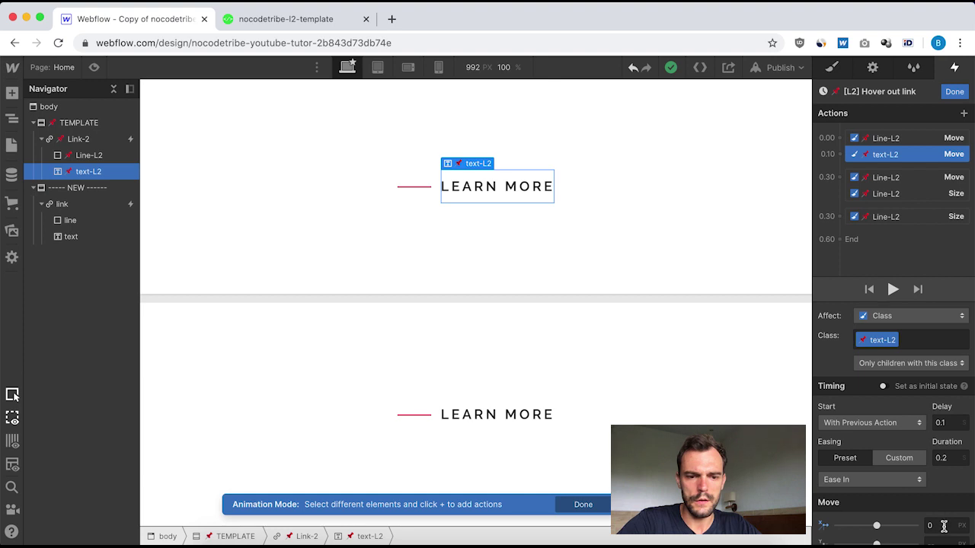
pyautogui.click(955, 92)
# Step: Add a Move action for the new link's text to the hover OUT link animation, starting with the line's Move action
pyautogui.click(68, 204)
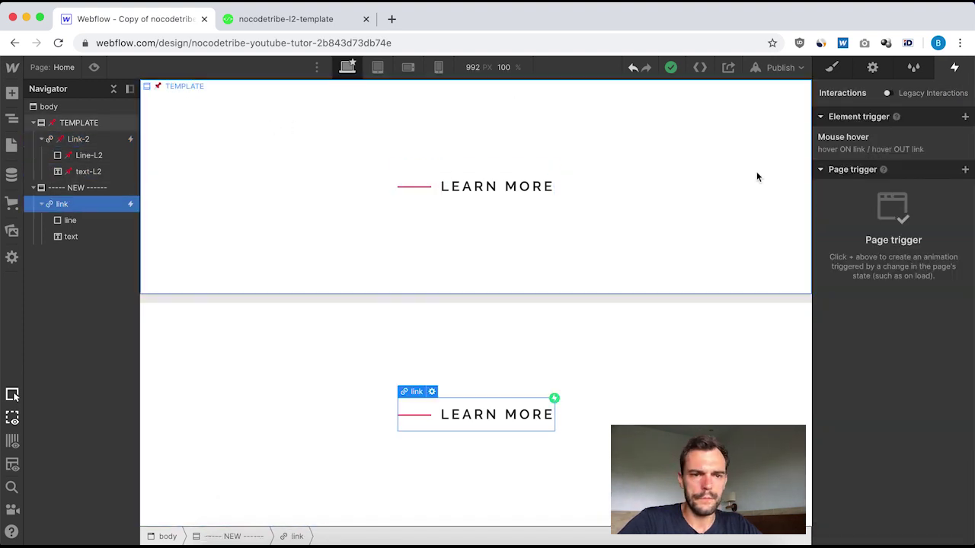
pyautogui.click(859, 137)
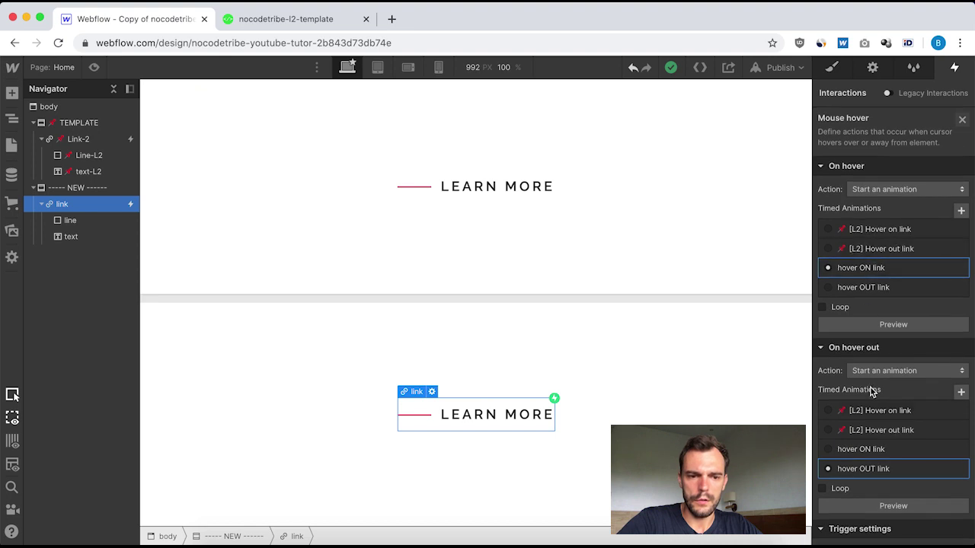
pyautogui.click(863, 468)
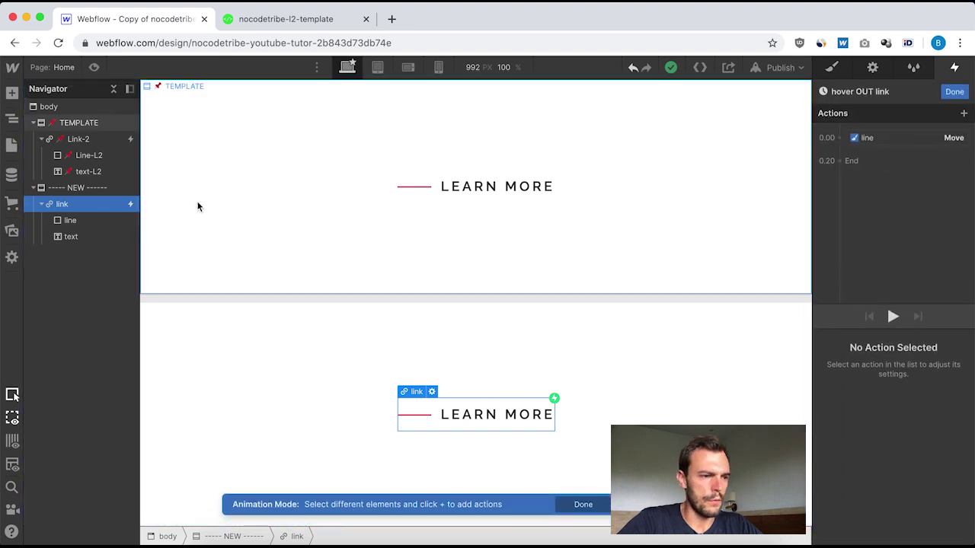
pyautogui.click(92, 236)
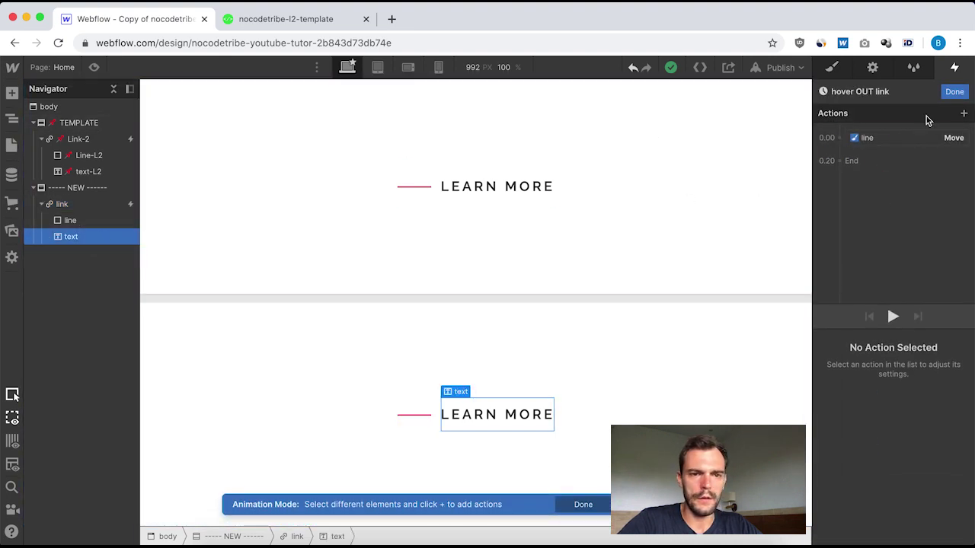
pyautogui.click(851, 149)
pyautogui.click(850, 176)
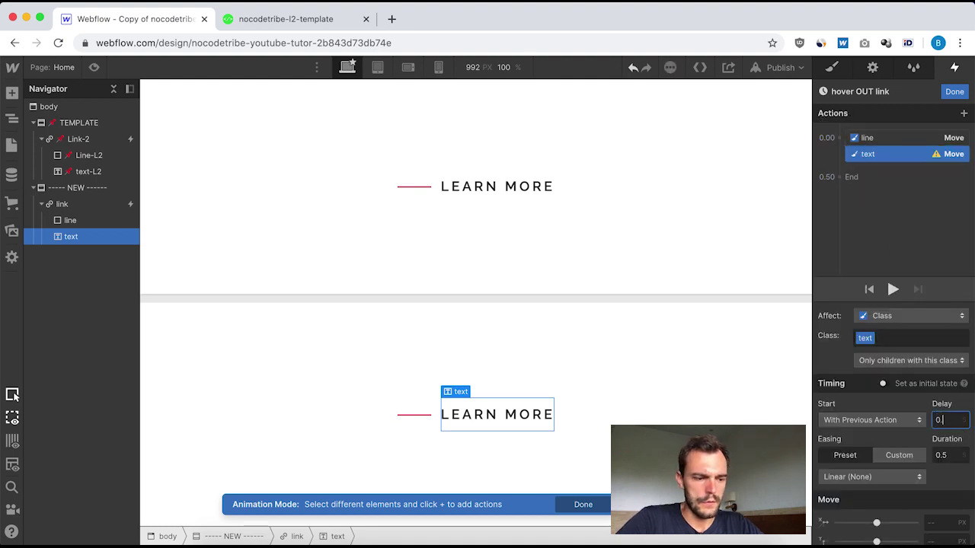
# Step: Give the text's Move action in hover OUT link a delay of 0.1, a duration of 0.2, an X value of 0 px and Ease In easing
pyautogui.click(948, 455)
pyautogui.write('2')
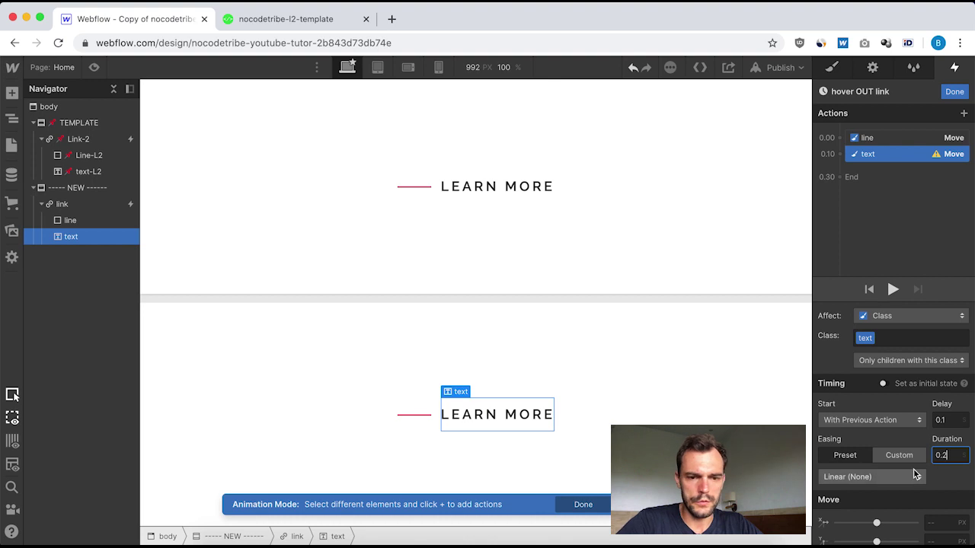
pyautogui.click(936, 523)
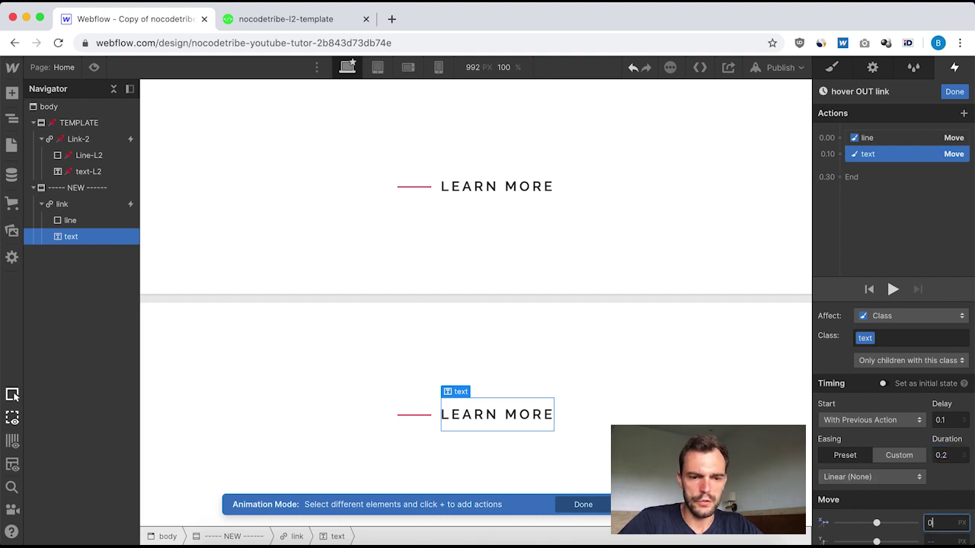
pyautogui.click(906, 478)
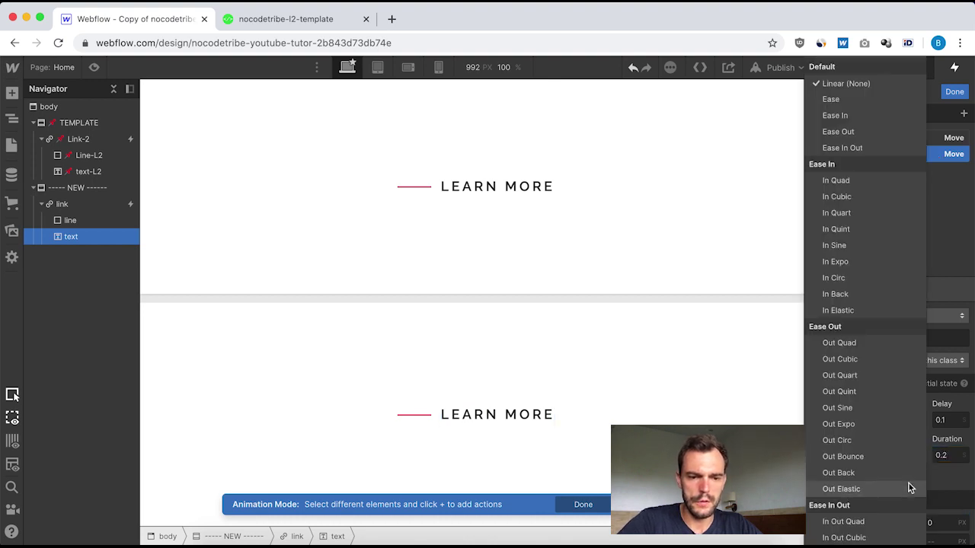
pyautogui.click(836, 115)
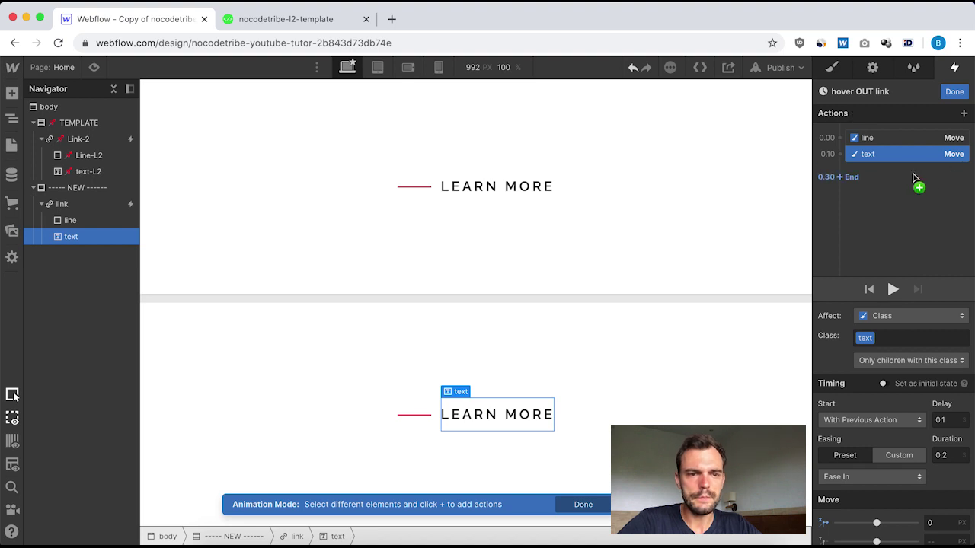
pyautogui.click(952, 92)
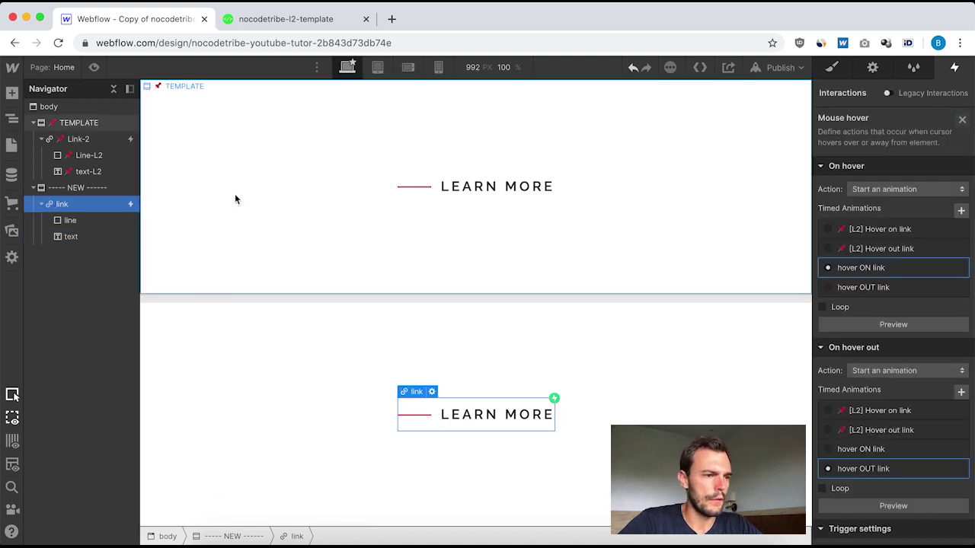
# Step: Examine the timing and values of the second Line-L2 Move action and the Size action beside it in Link-2's [L2] Hover out link animation
pyautogui.click(78, 138)
pyautogui.click(880, 141)
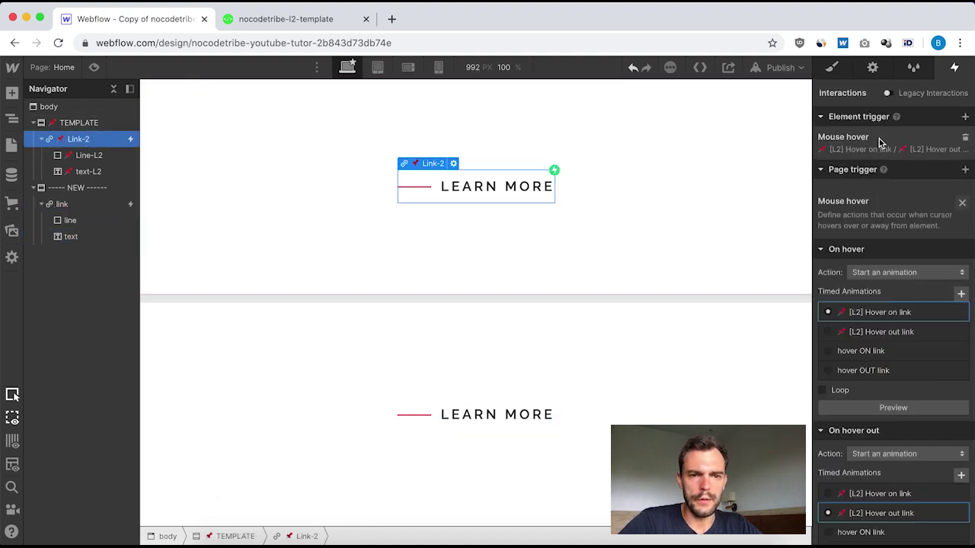
pyautogui.click(887, 431)
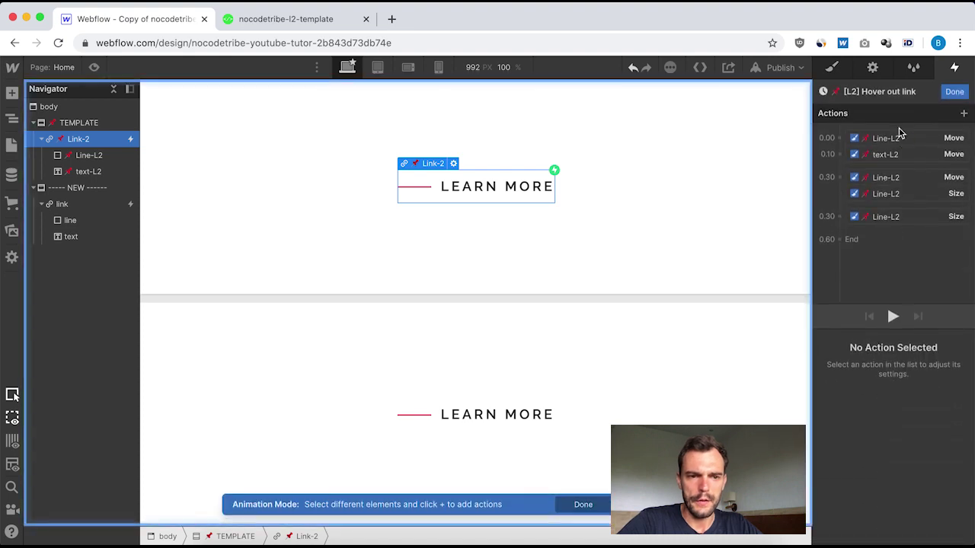
pyautogui.moveTo(838, 176); pyautogui.dragTo(882, 181)
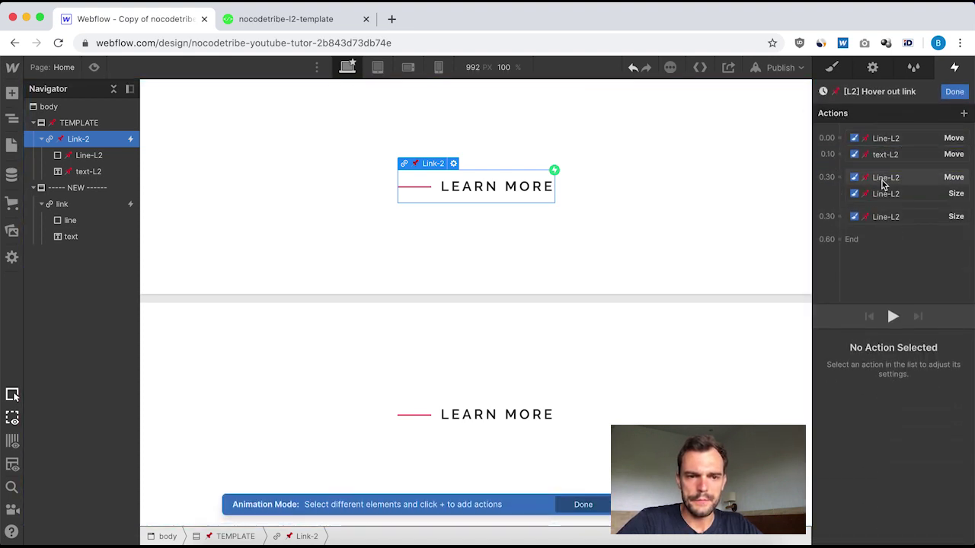
pyautogui.click(882, 181)
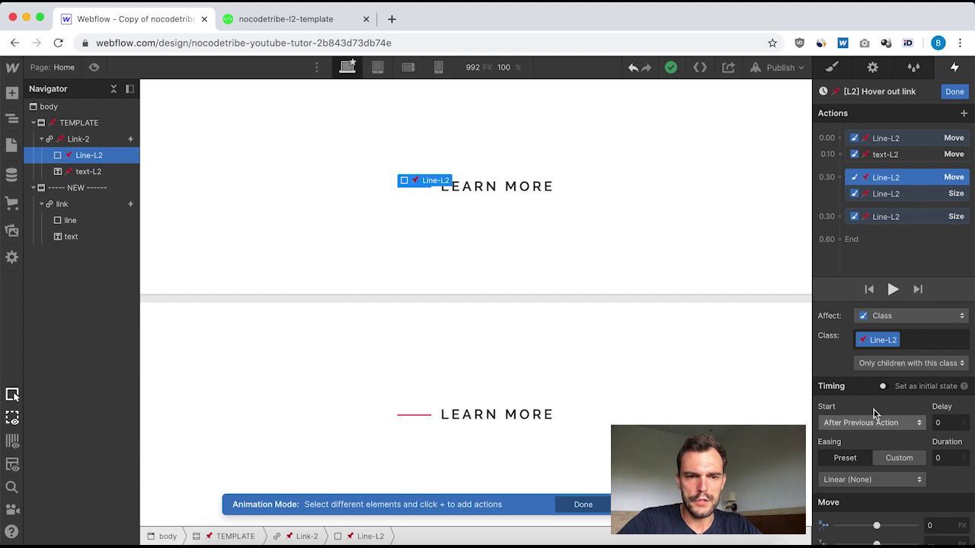
pyautogui.moveTo(838, 155)
pyautogui.mouseDown()
pyautogui.moveTo(840, 167)
pyautogui.moveTo(847, 156)
pyautogui.mouseUp()
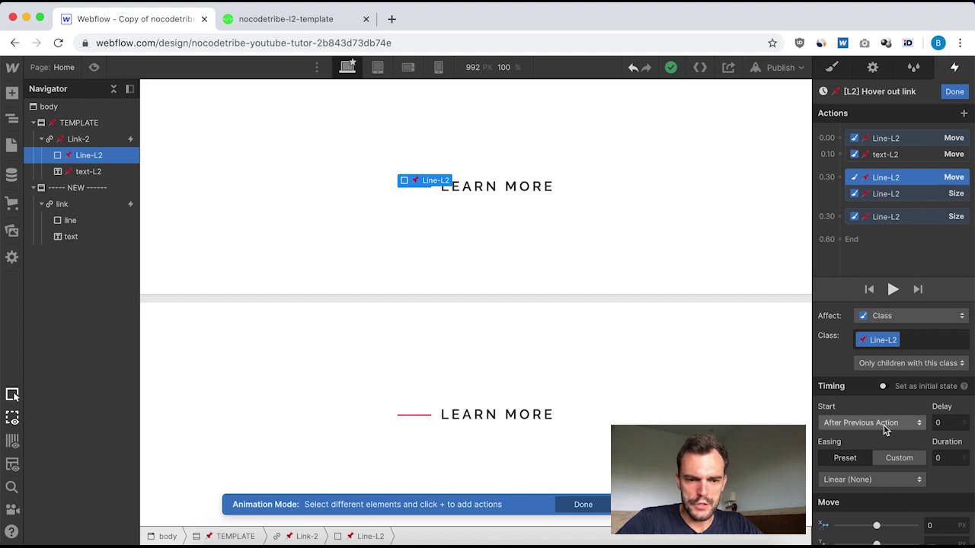
pyautogui.scroll(-1, 880, 425)
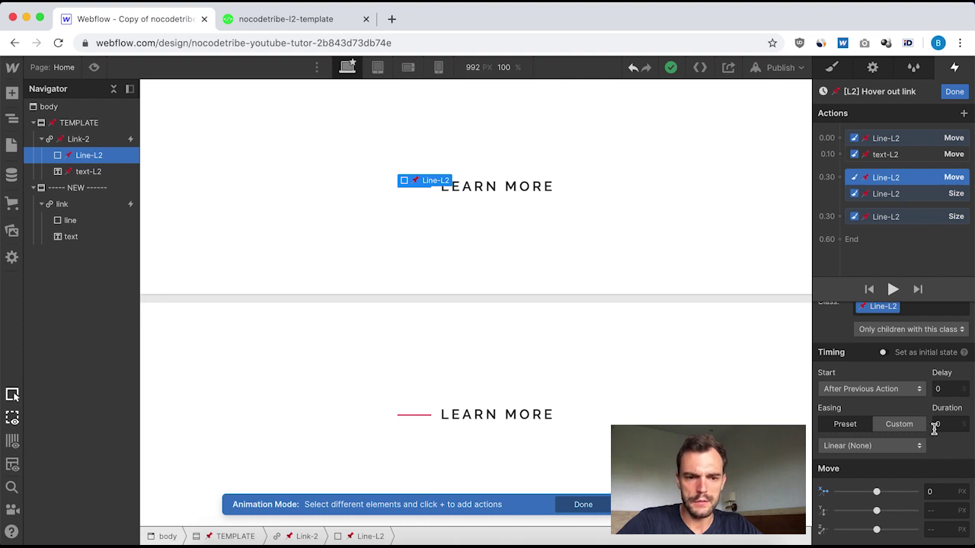
pyautogui.click(899, 195)
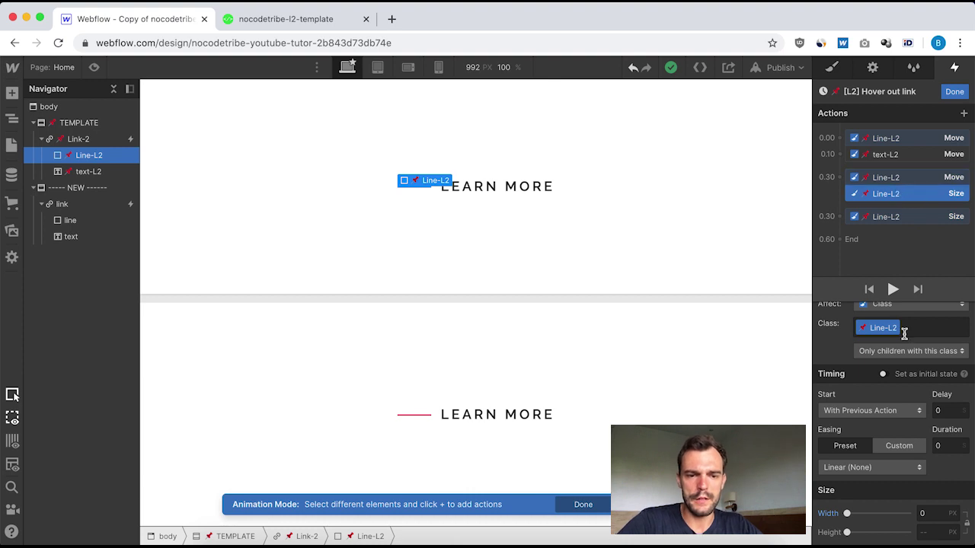
pyautogui.click(954, 92)
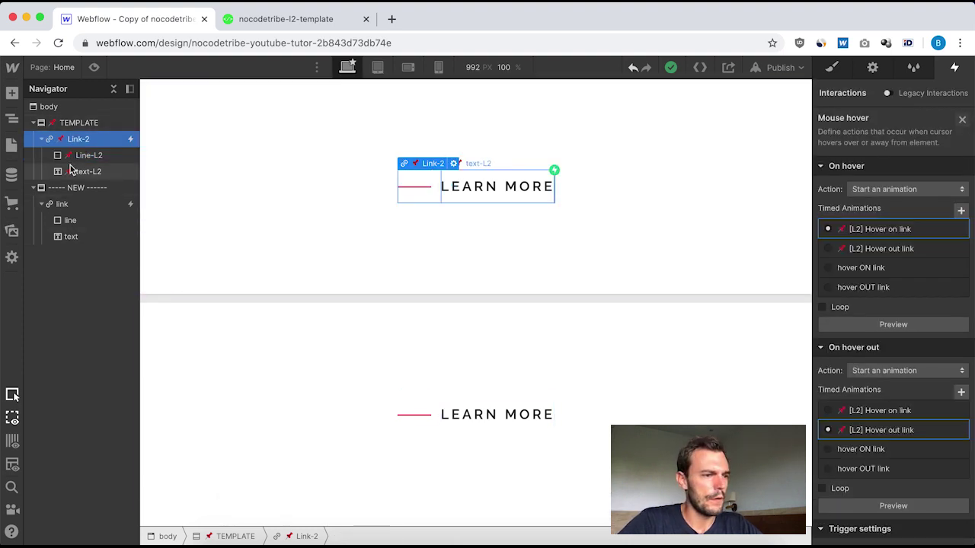
# Step: In the new link's hover OUT link animation, add a second line Move action after the text's move, with duration 0 and X 0 px
pyautogui.click(64, 203)
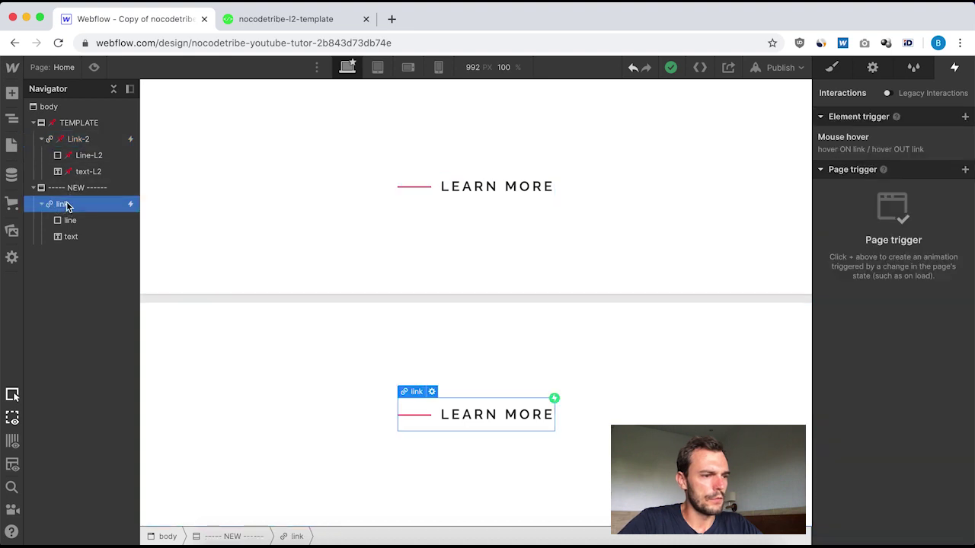
pyautogui.click(894, 142)
pyautogui.click(856, 473)
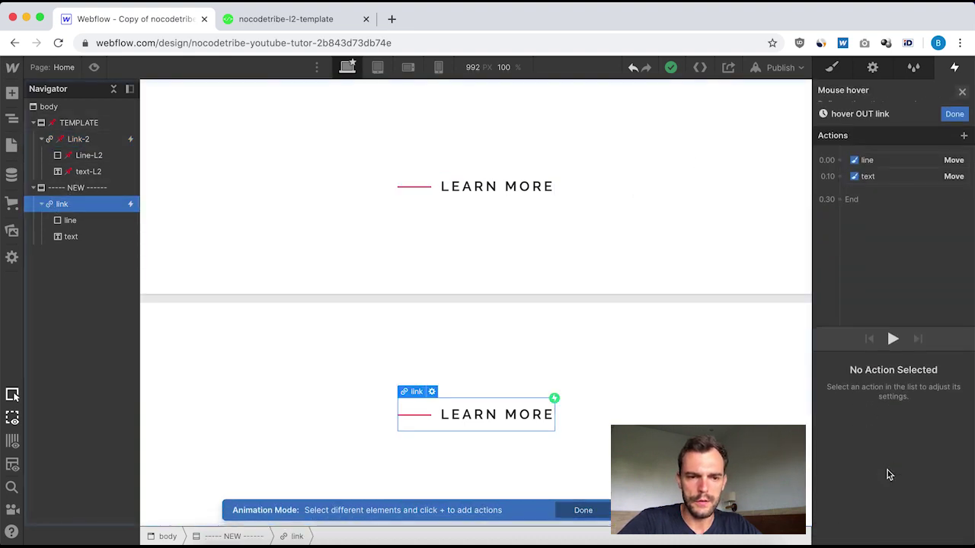
pyautogui.moveTo(881, 138); pyautogui.dragTo(851, 171)
pyautogui.click(840, 166)
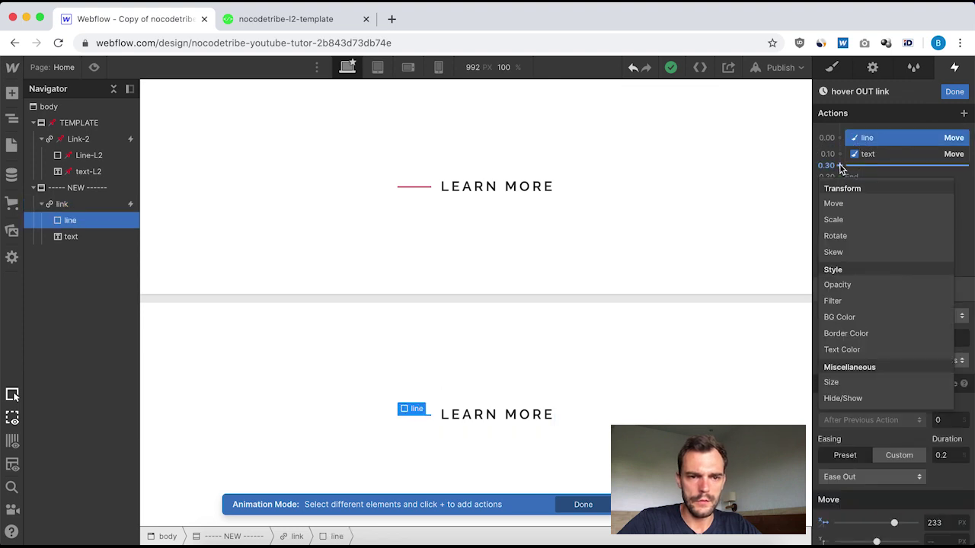
pyautogui.click(834, 204)
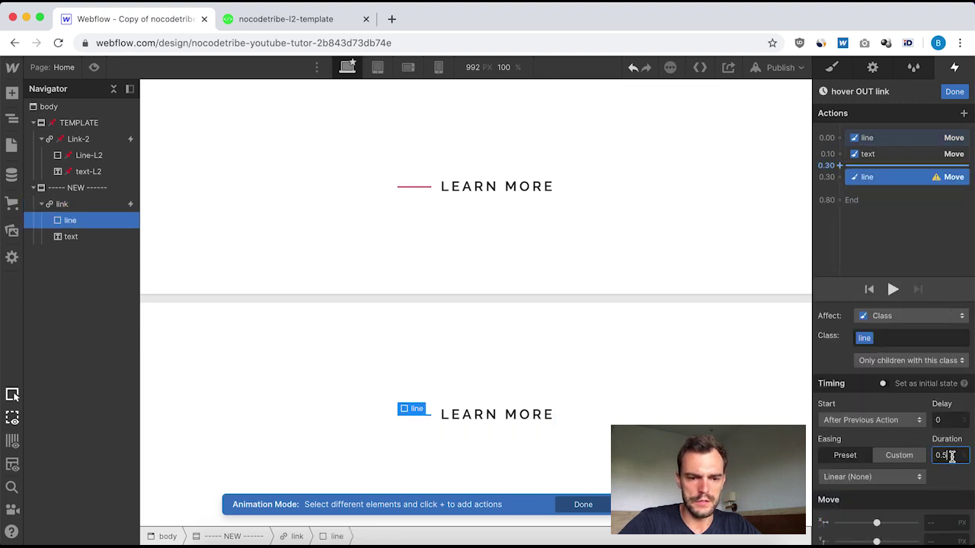
pyautogui.click(934, 522)
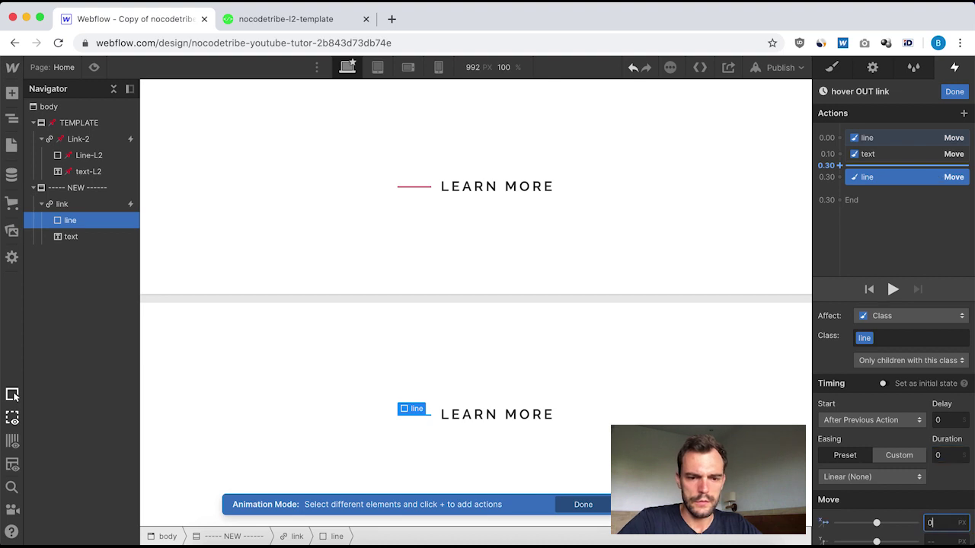
# Step: Add a Size action for the line starting with its second Move action, with a width of 0 px and a duration of 0
pyautogui.click(839, 177)
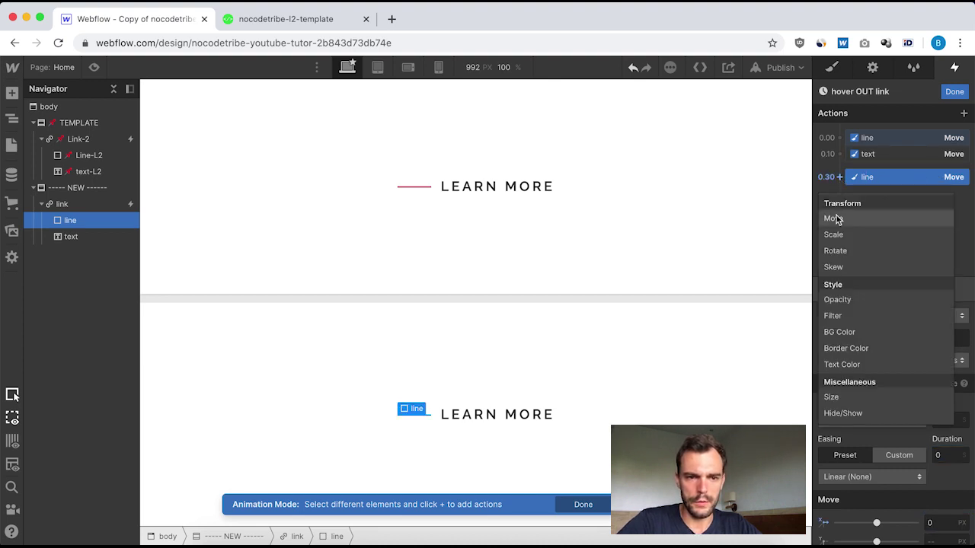
pyautogui.click(849, 397)
pyautogui.click(935, 523)
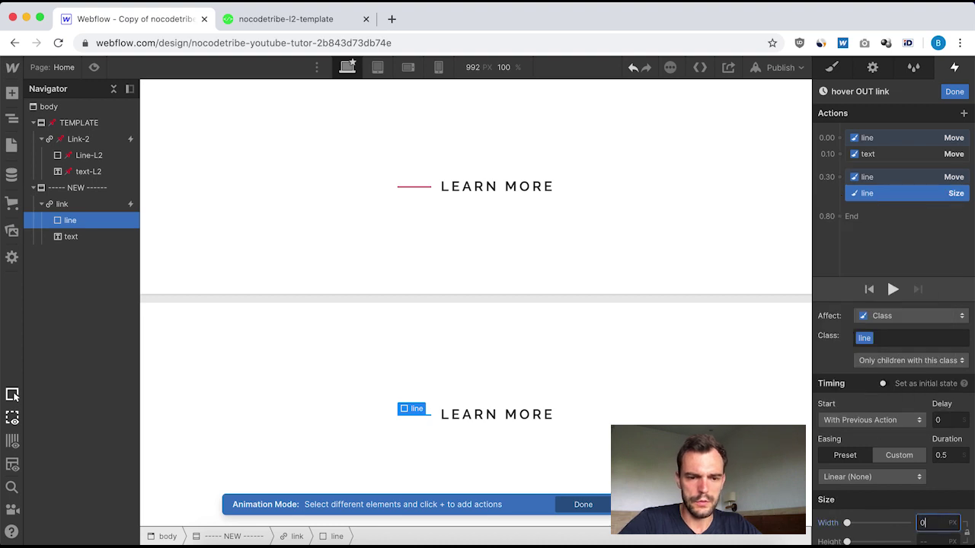
pyautogui.click(951, 456)
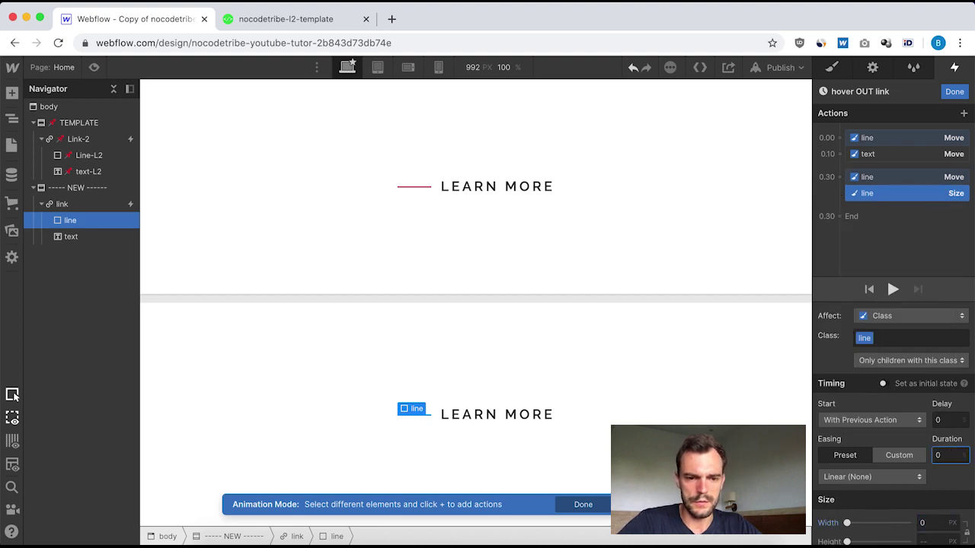
pyautogui.moveTo(883, 194); pyautogui.dragTo(940, 176)
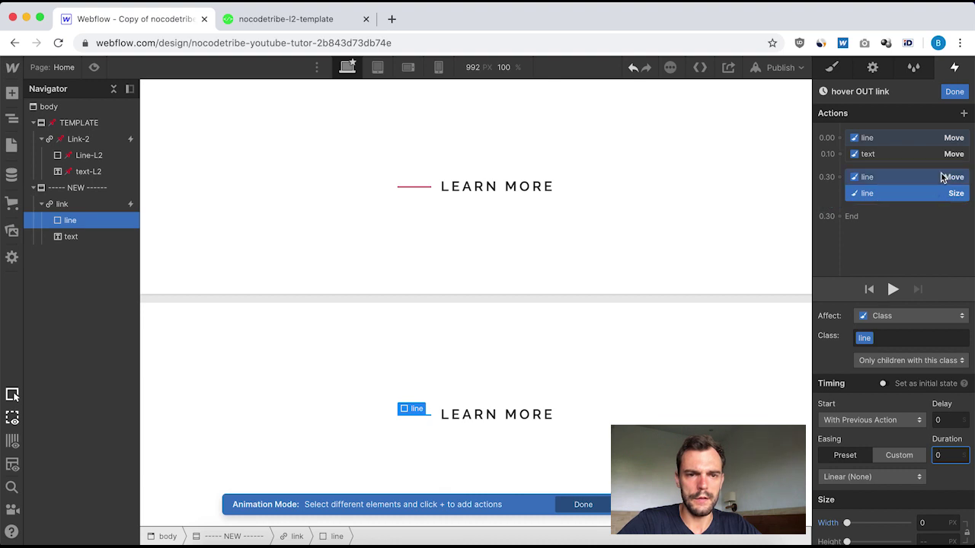
pyautogui.click(954, 92)
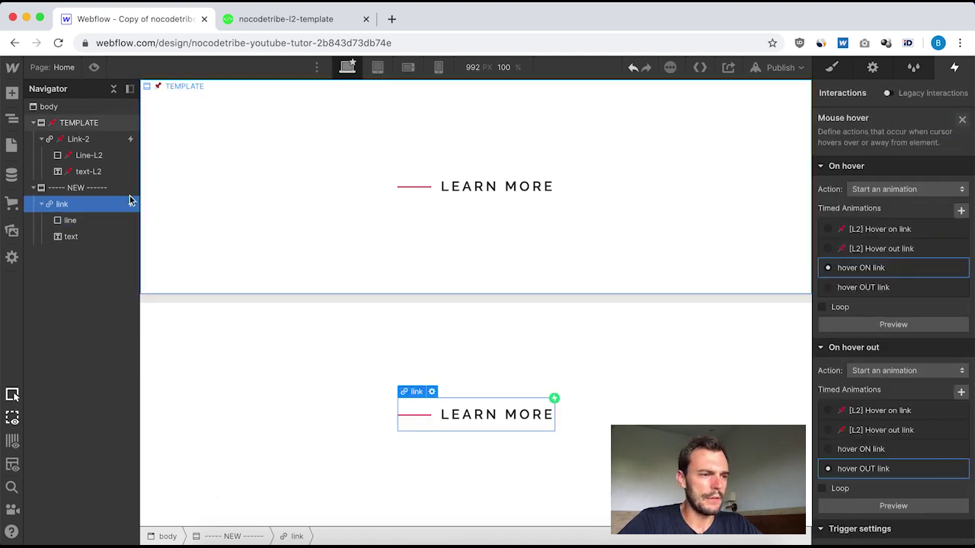
# Step: Check the start, delay, duration, easing and width of the last Line-L2 Size action in Link-2's [L2] Hover out link animation
pyautogui.click(74, 139)
pyautogui.click(868, 145)
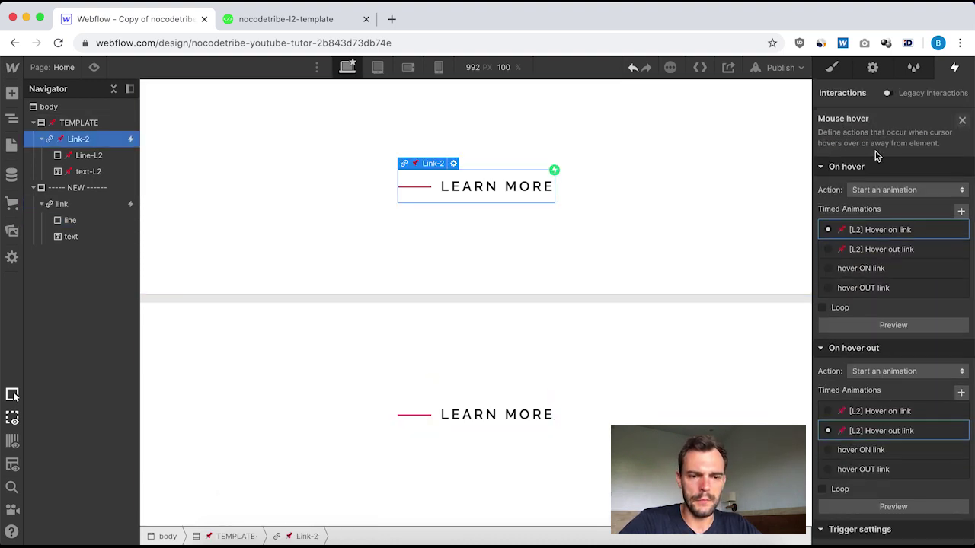
pyautogui.click(873, 432)
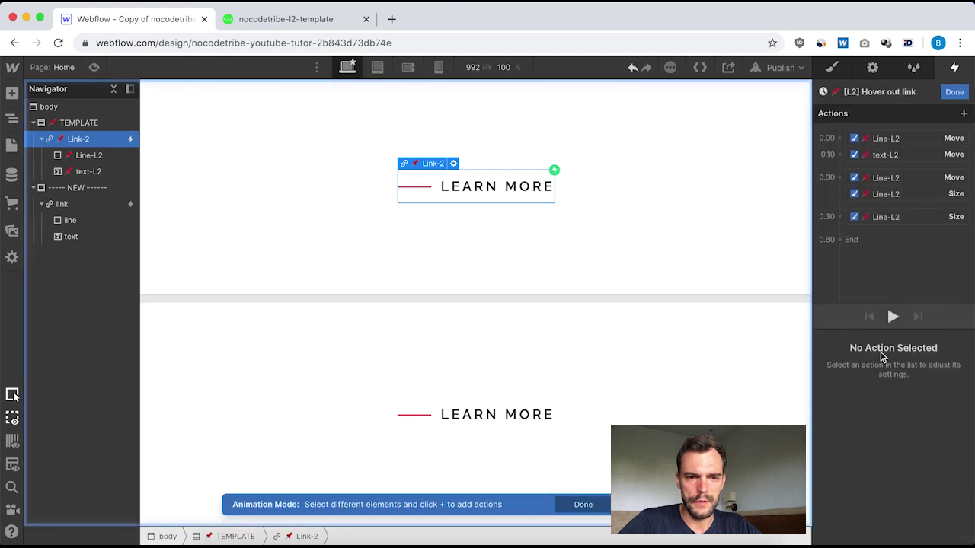
pyautogui.click(896, 218)
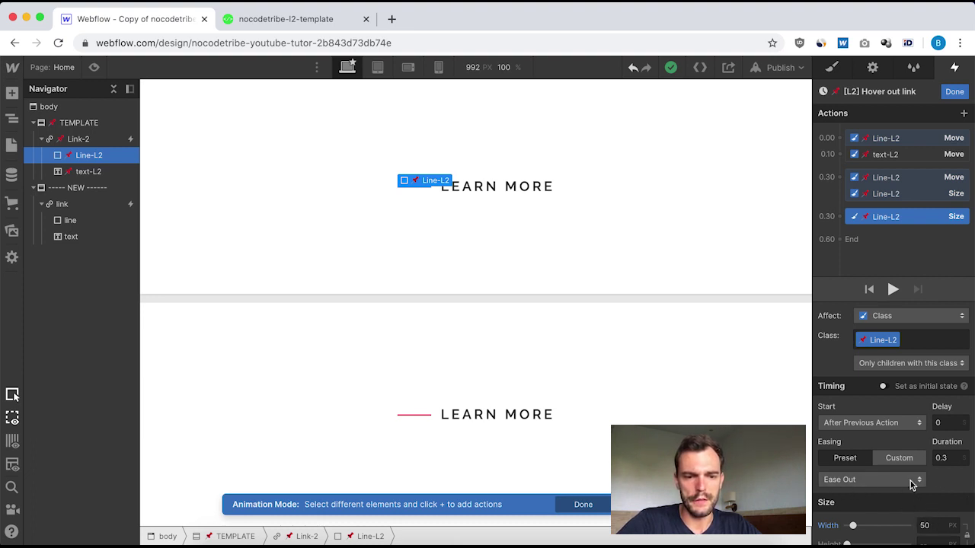
pyautogui.click(954, 91)
# Step: Reopen the new link's hover OUT link animation and select the line's Size action
pyautogui.click(76, 204)
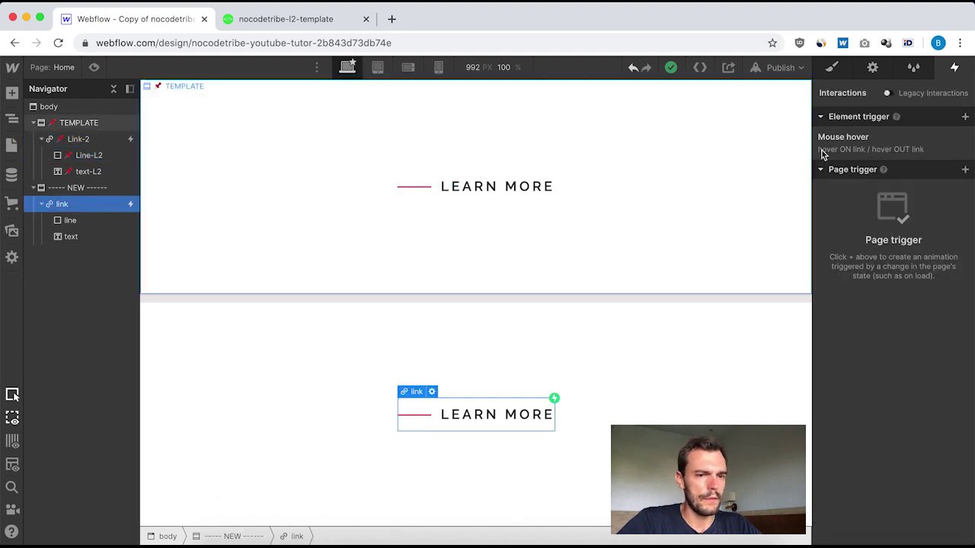
pyautogui.click(888, 137)
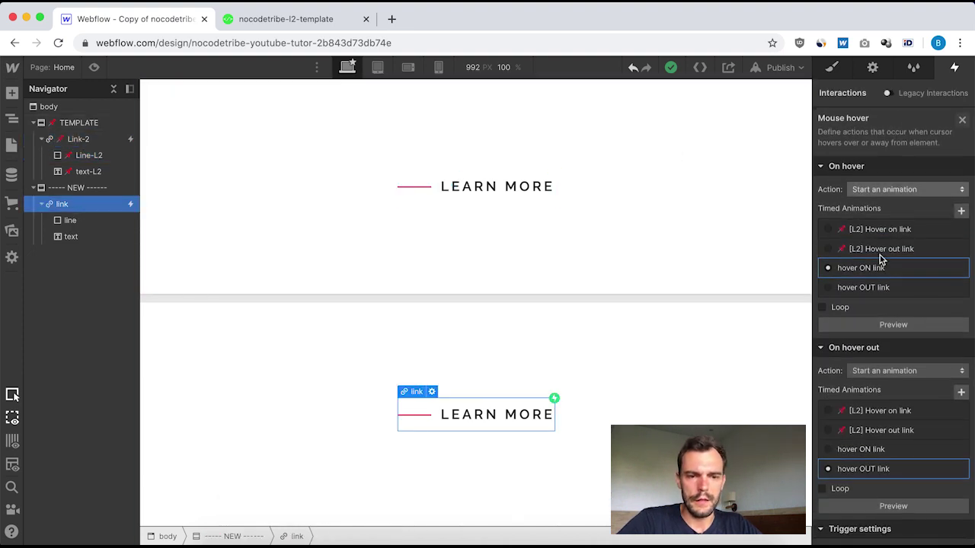
pyautogui.click(881, 471)
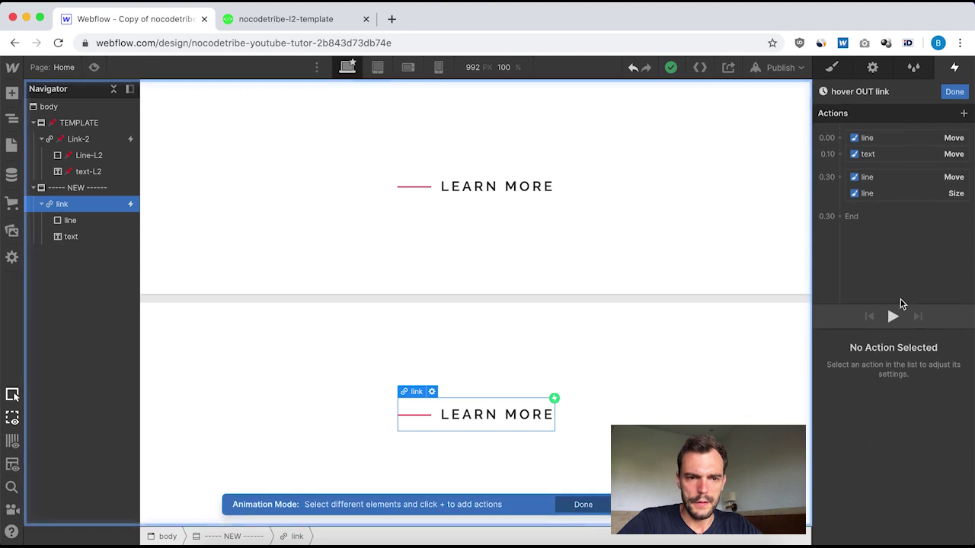
pyautogui.click(878, 197)
pyautogui.click(841, 206)
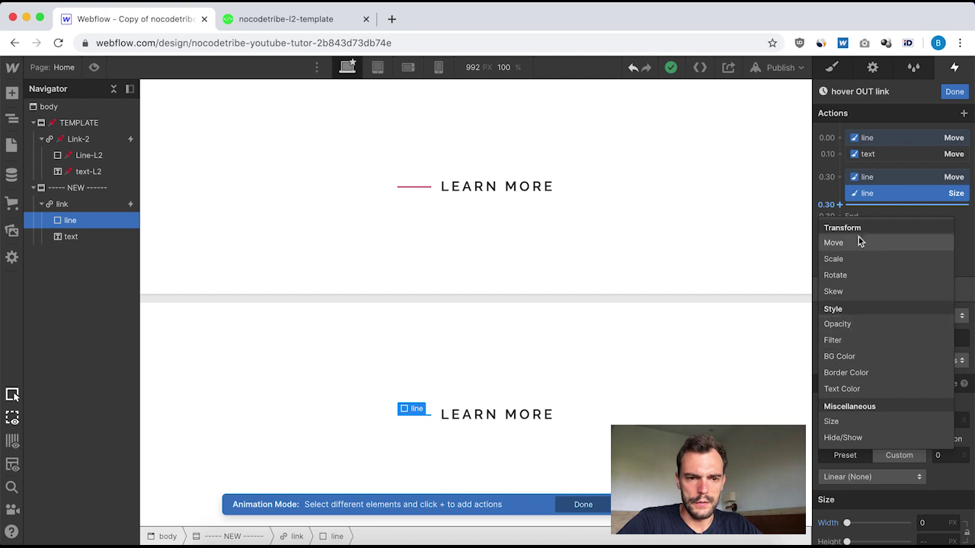
pyautogui.click(853, 244)
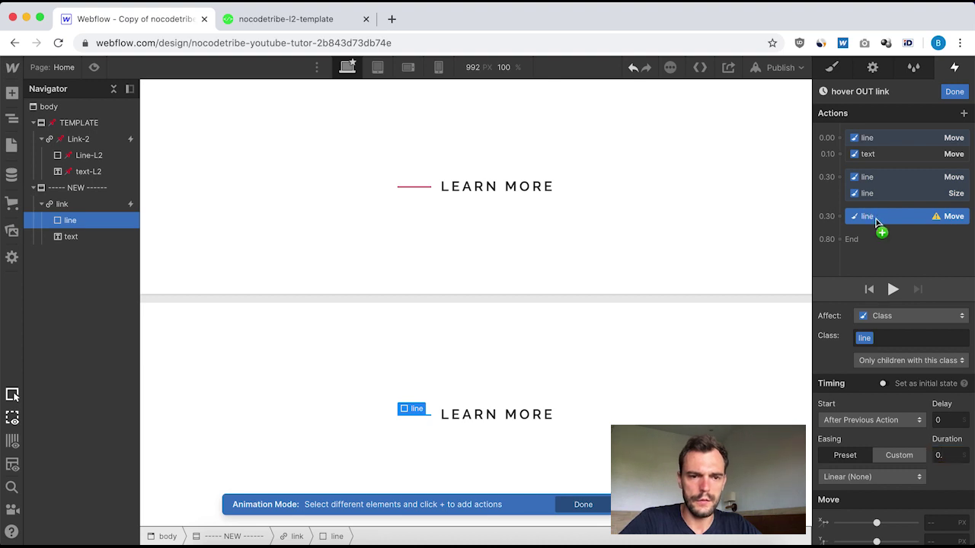
pyautogui.moveTo(876, 221); pyautogui.dragTo(859, 224)
# Step: Add a final line Size action after the previous action in hover OUT link, with 0.3 duration, Ease Out easing and 50 px width, and save
pyautogui.click(839, 204)
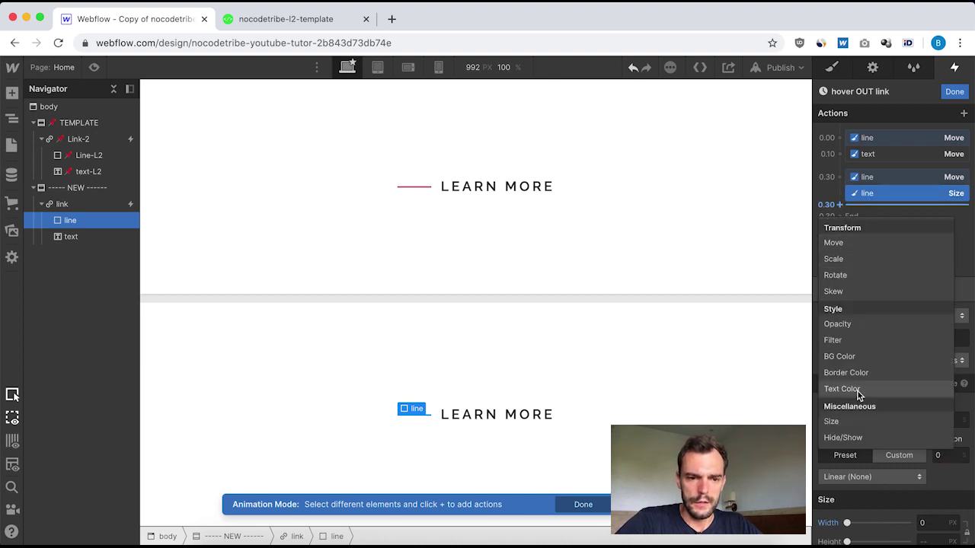
pyautogui.click(841, 423)
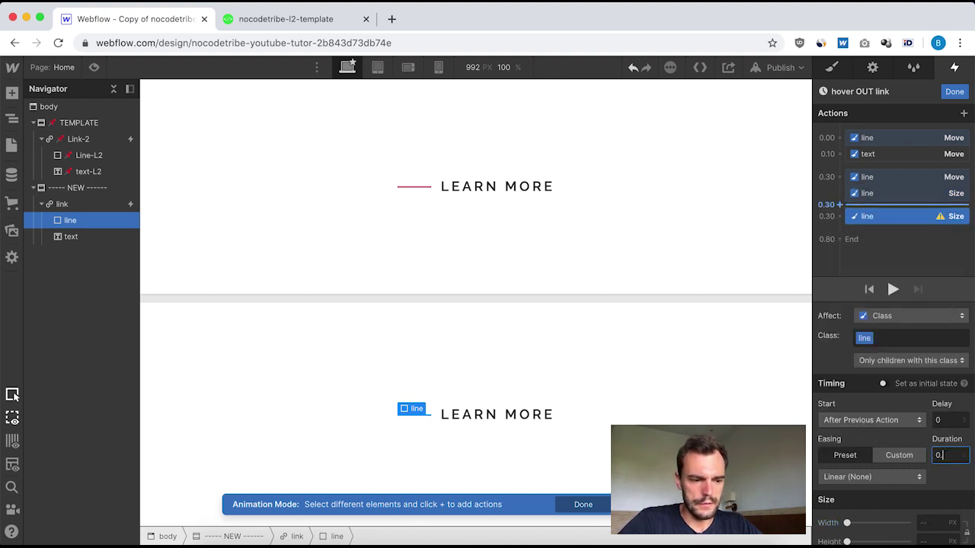
pyautogui.click(931, 523)
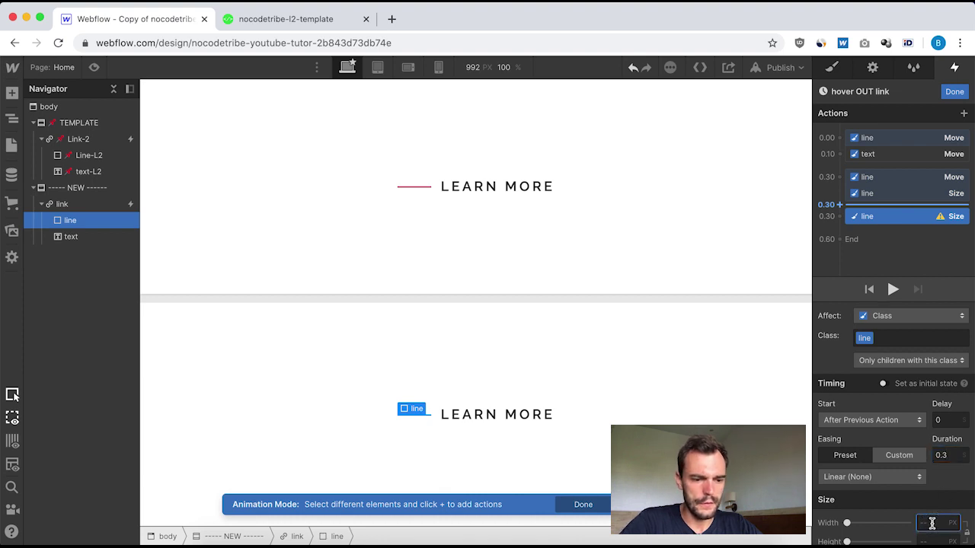
pyautogui.click(872, 476)
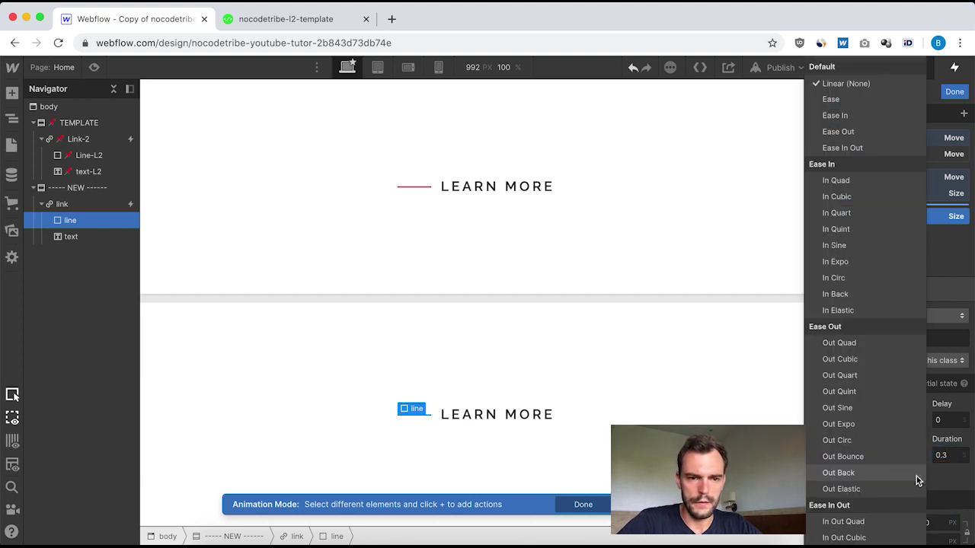
pyautogui.click(854, 128)
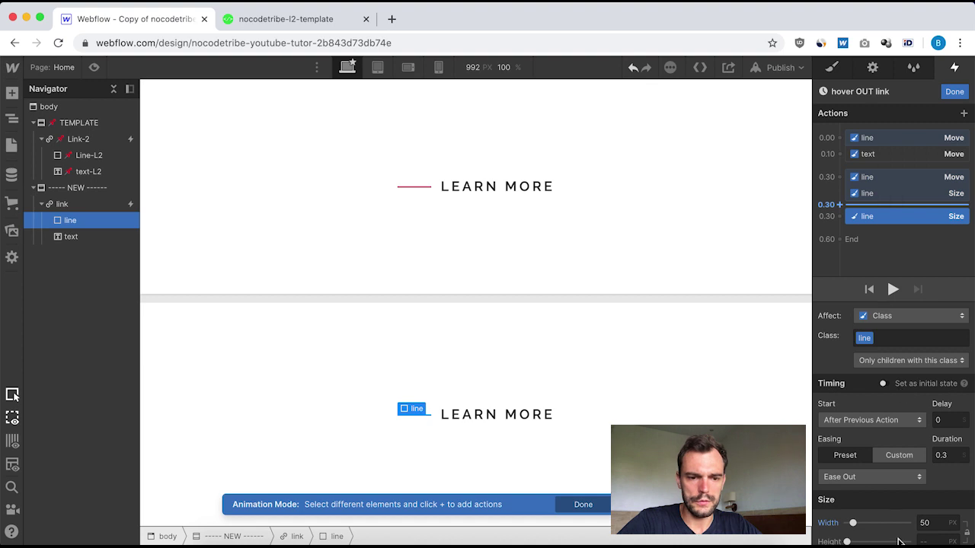
pyautogui.click(955, 92)
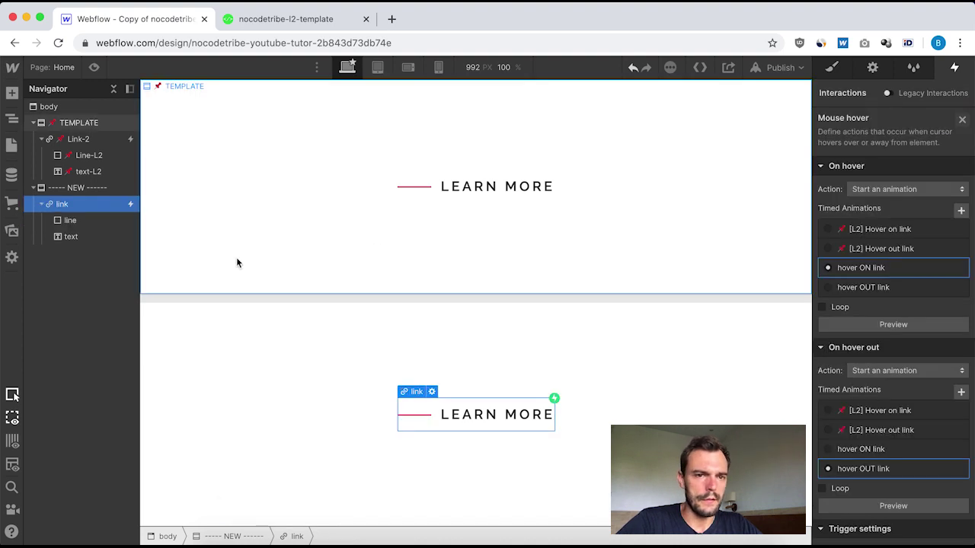
# Step: Check the timing, easing and width of the last Line-L2 Size action in Link-2's [L2] Hover out link animation
pyautogui.click(83, 138)
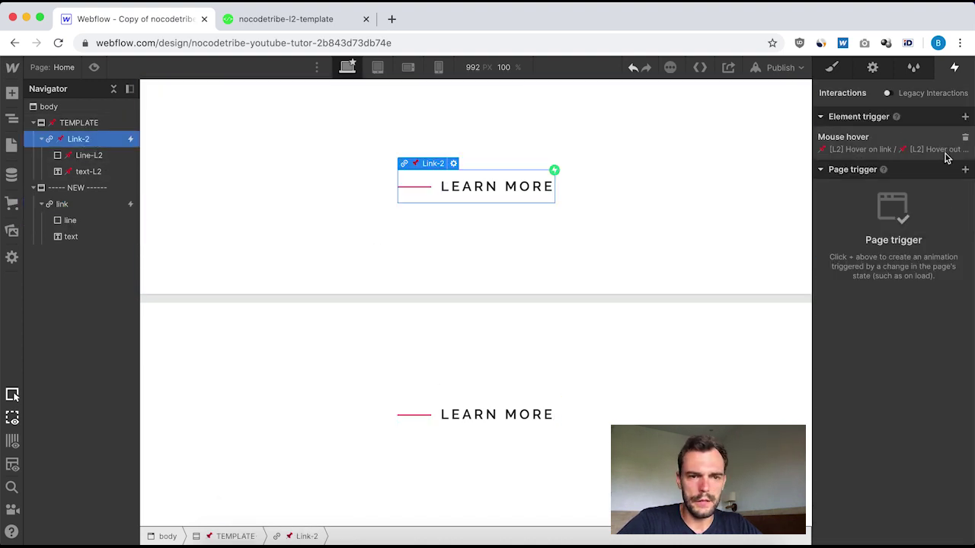
pyautogui.click(898, 140)
pyautogui.scroll(-1, 896, 348)
pyautogui.click(925, 428)
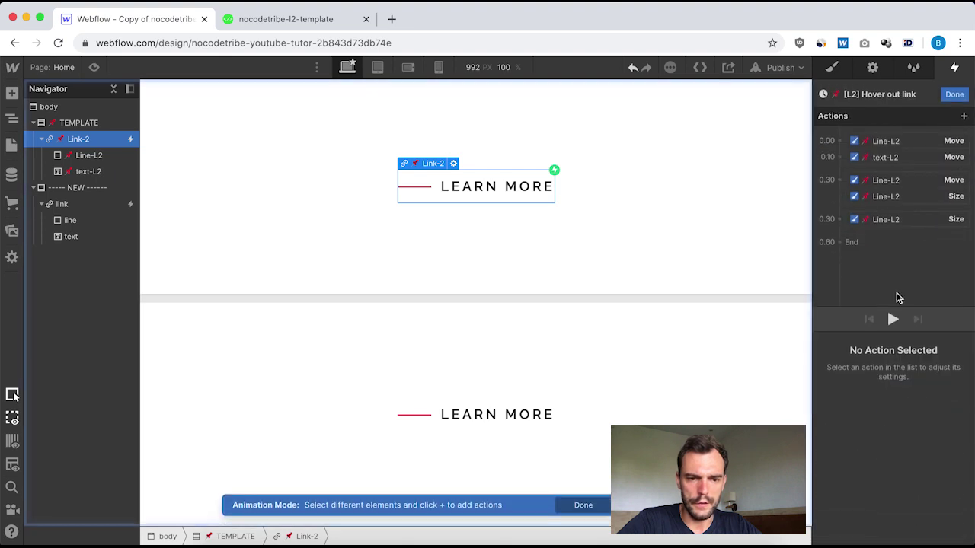
pyautogui.click(882, 220)
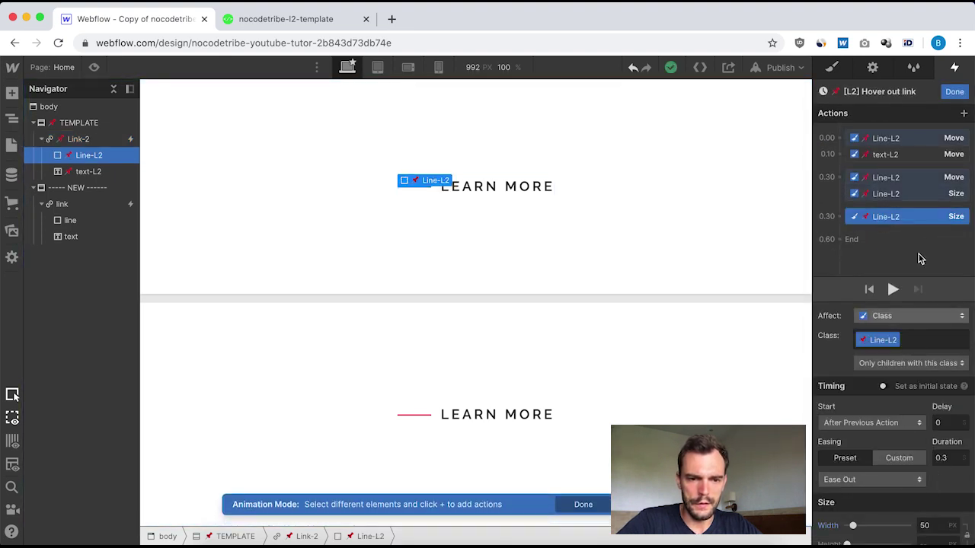
pyautogui.click(954, 92)
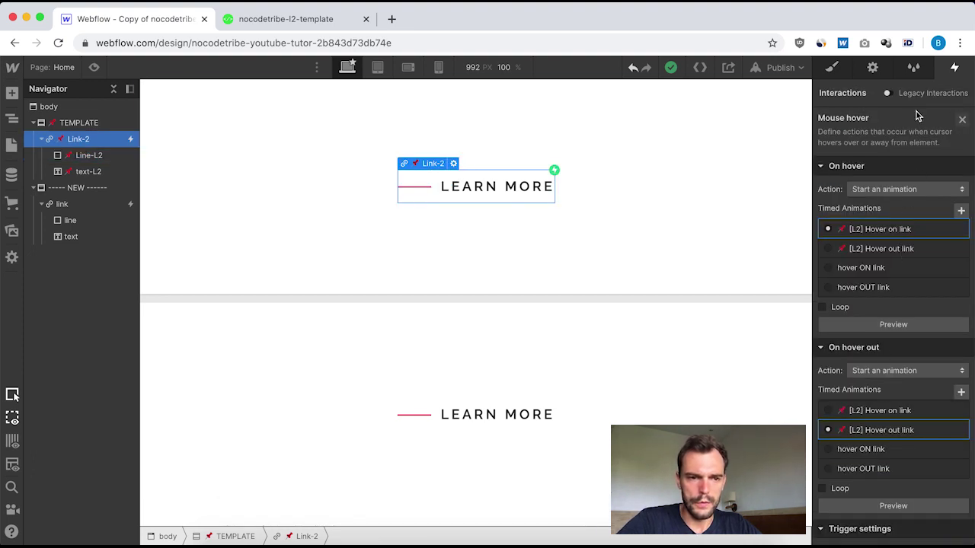
# Step: Return to the new link and preview the page to compare both Learn more links
pyautogui.click(85, 205)
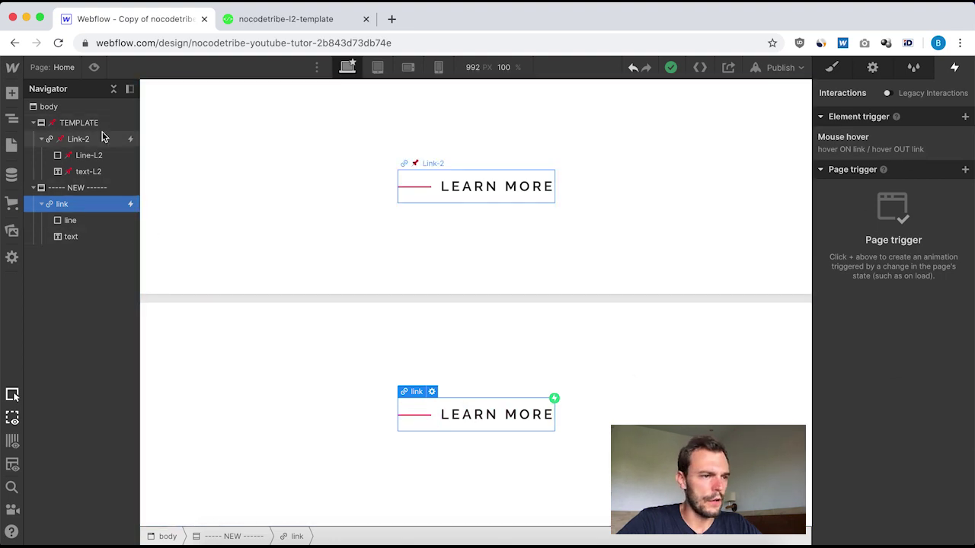
pyautogui.click(95, 67)
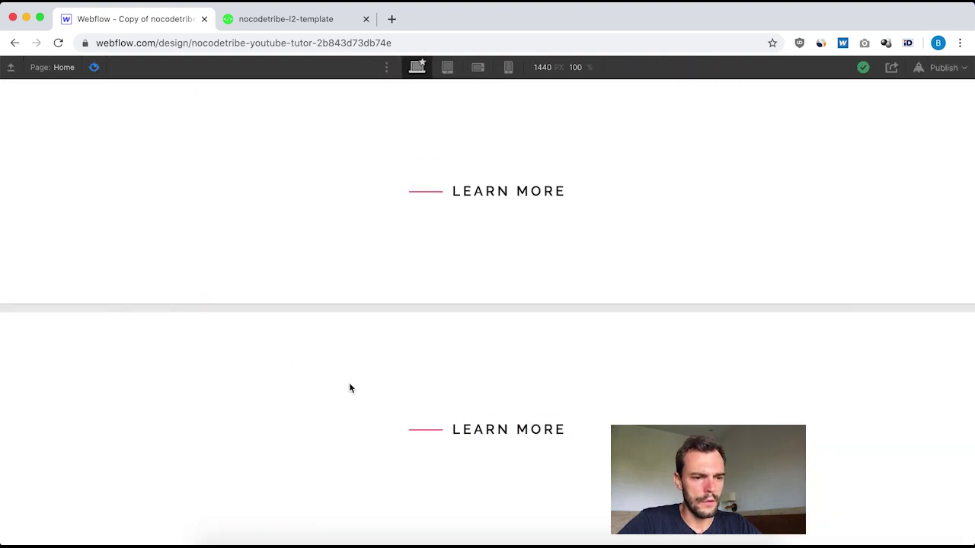